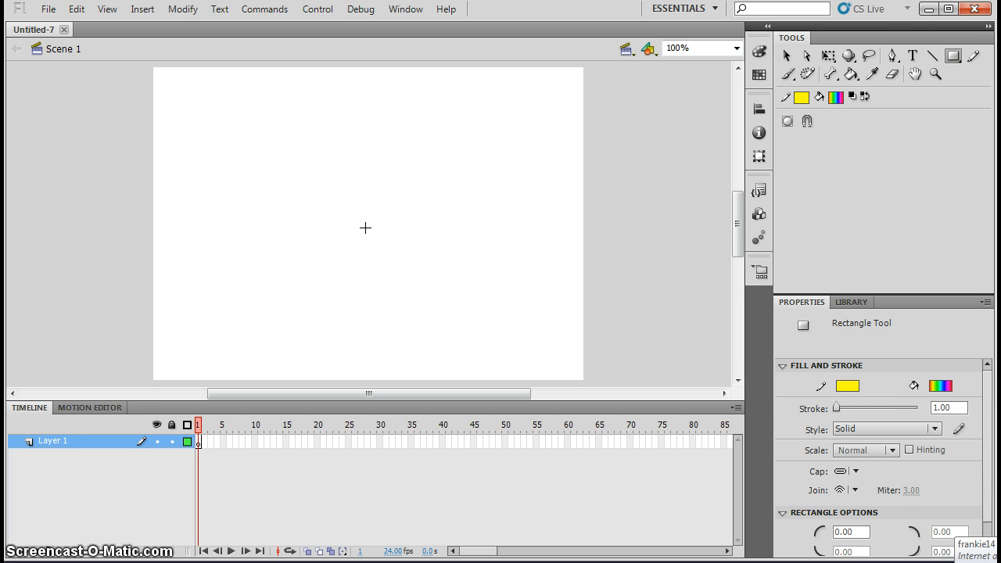
- Rename Layer 1 as background
double_click(53, 443)
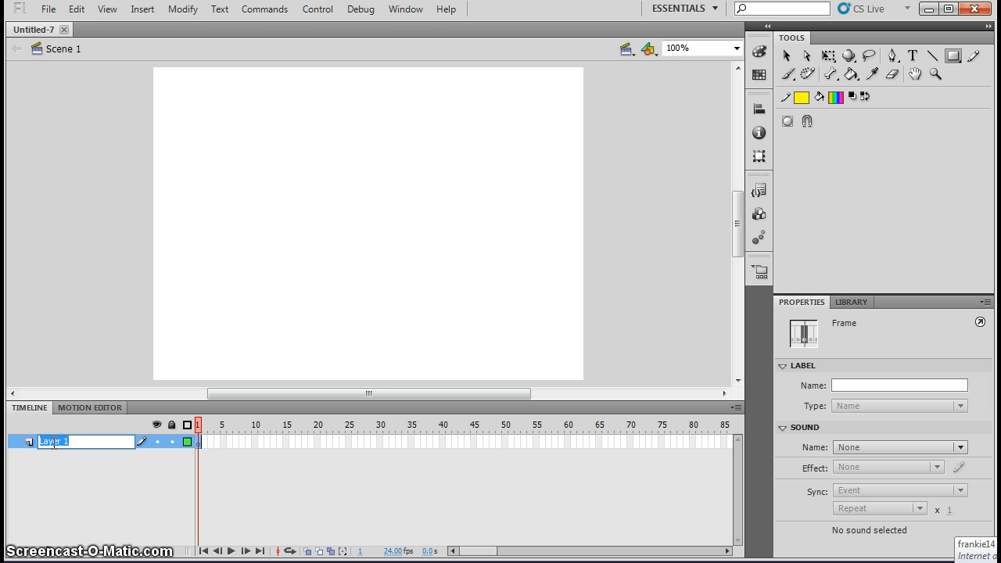
type("background")
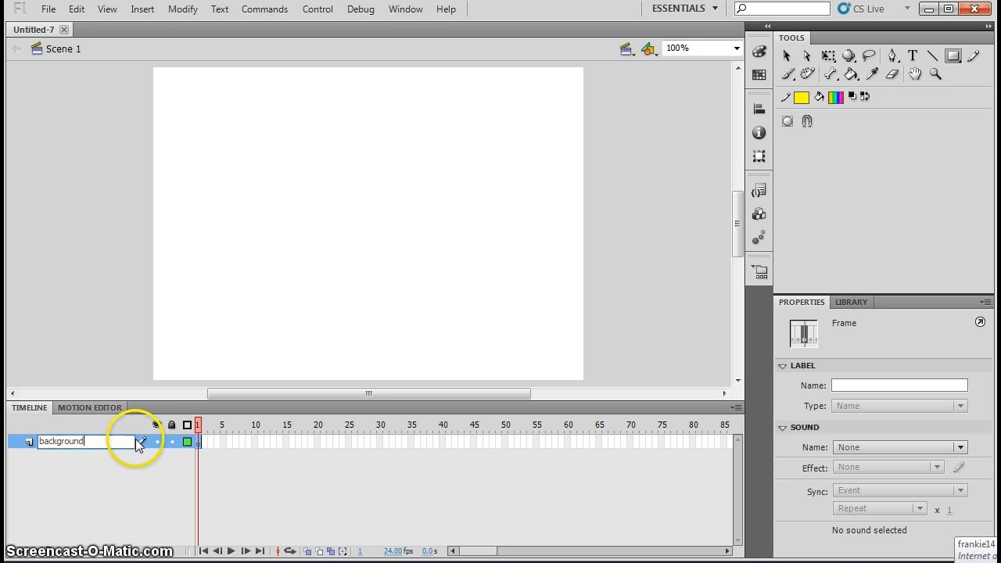
left_click(384, 256)
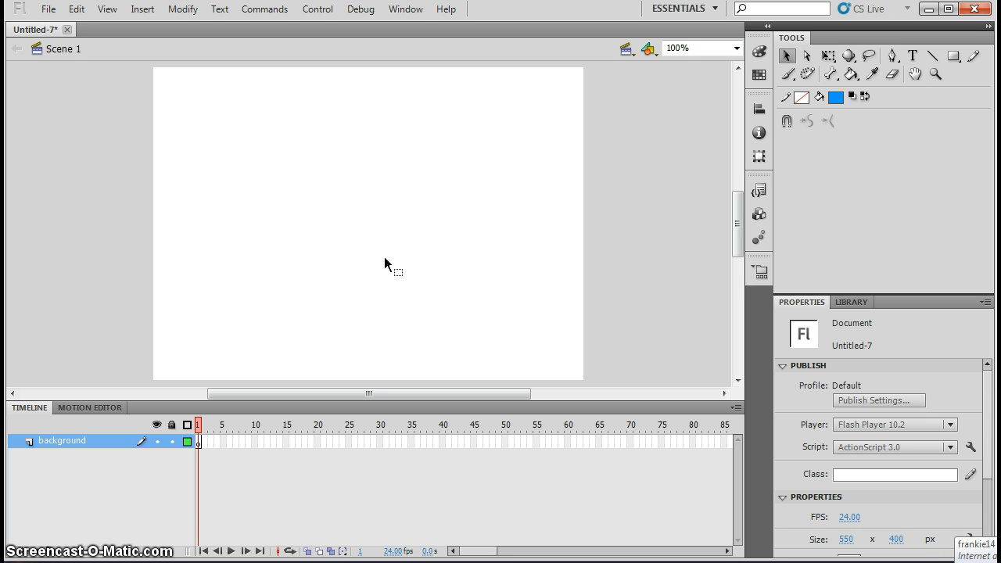
- Draw a borderless light grey rectangle across the full width of the stage's lower part as the ground
left_click(833, 95)
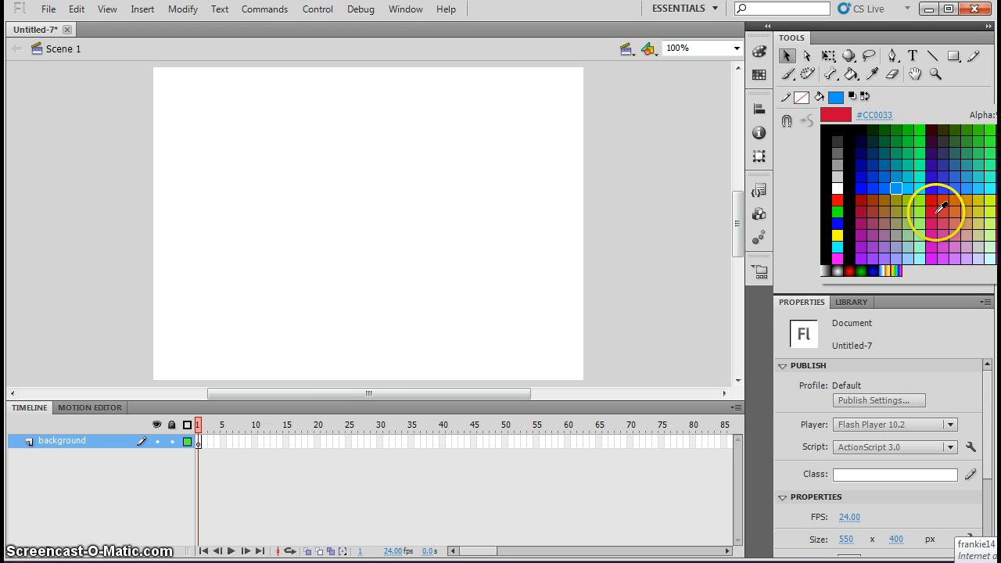
left_click(910, 132)
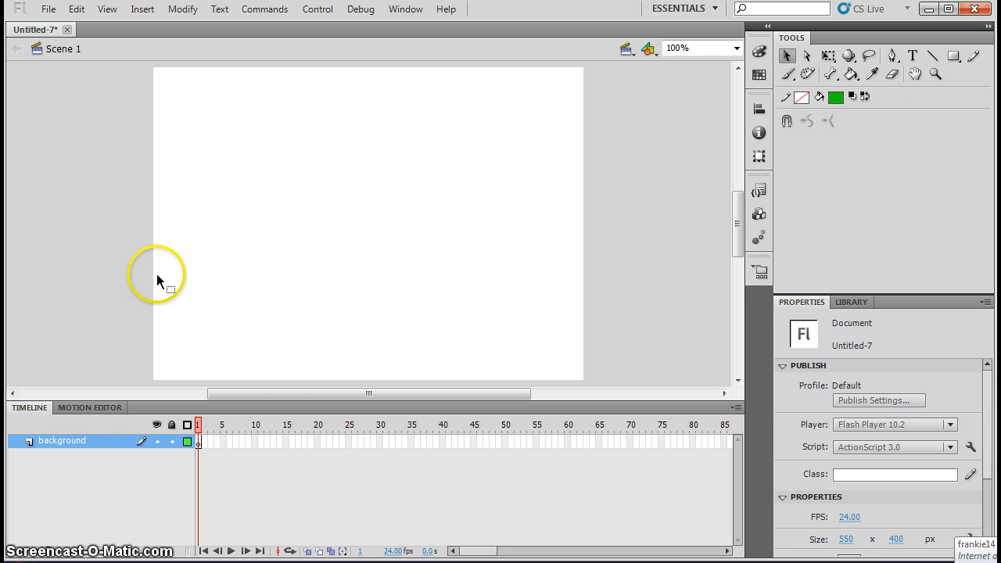
left_click(836, 99)
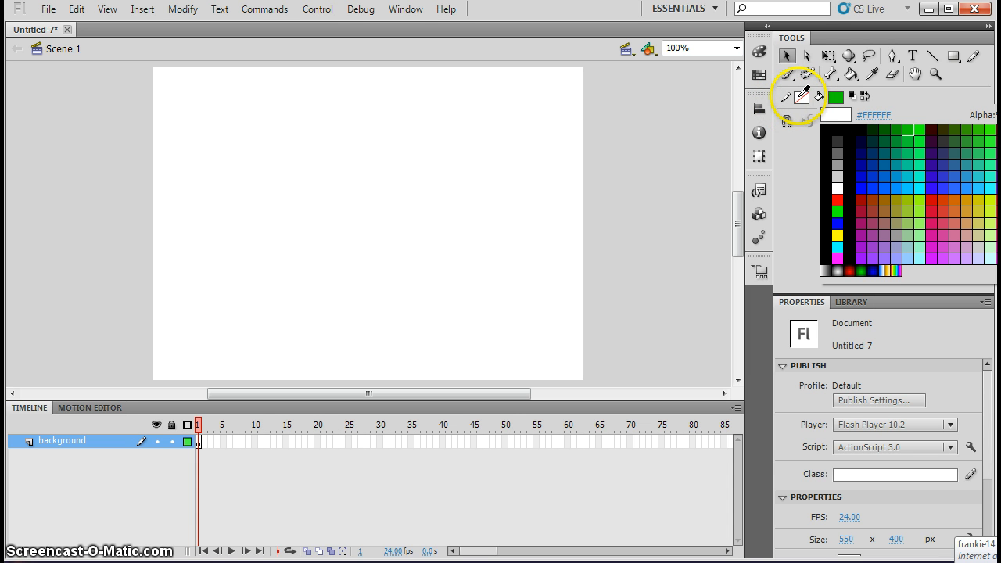
left_click(835, 98)
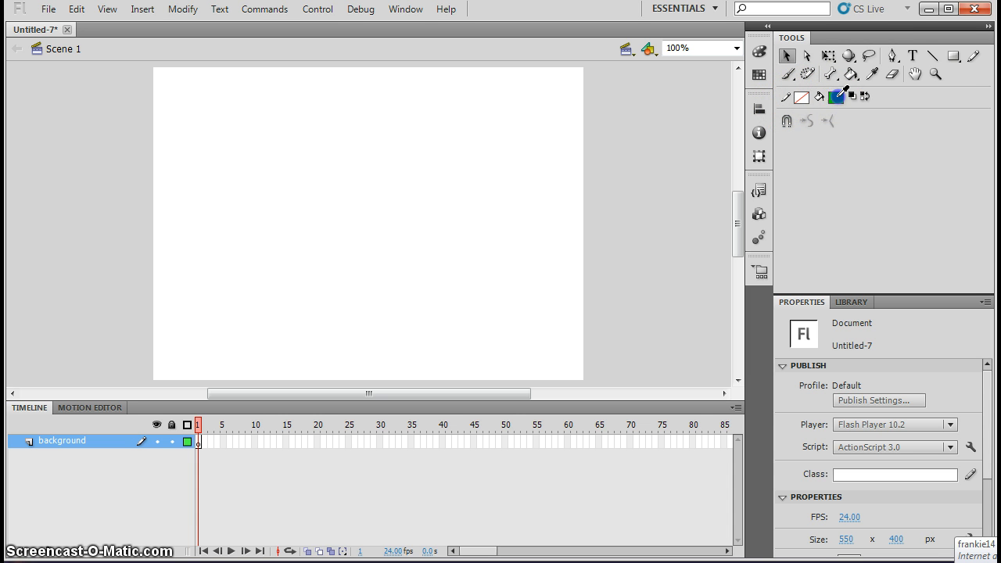
left_click(836, 99)
left_click(955, 56)
left_click(952, 57)
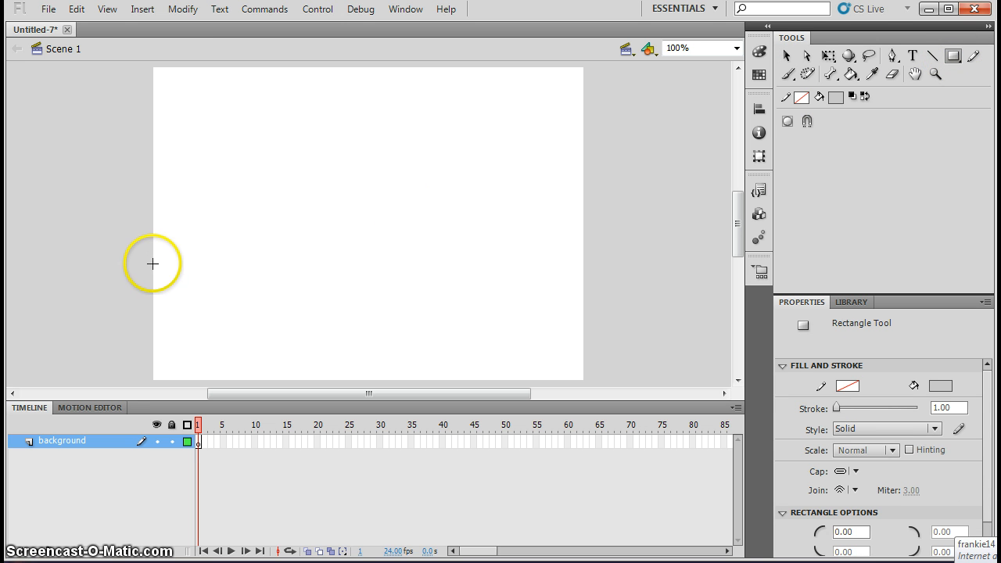
left_click_drag(153, 263, 596, 383)
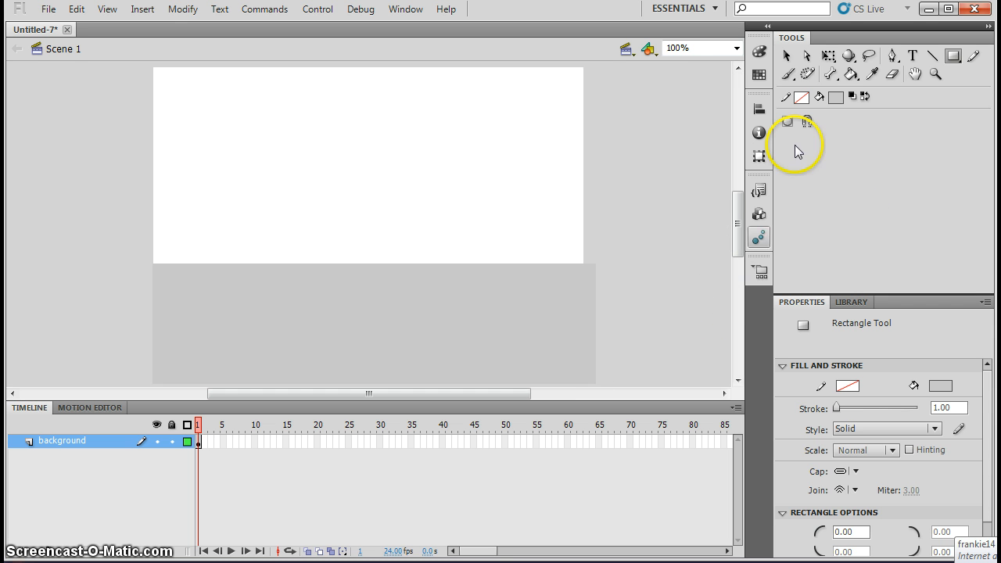
- Recolor the ground rectangle green and shift it to about X -10, Y 250 so it overlaps both side edges of the stage
left_click(835, 96)
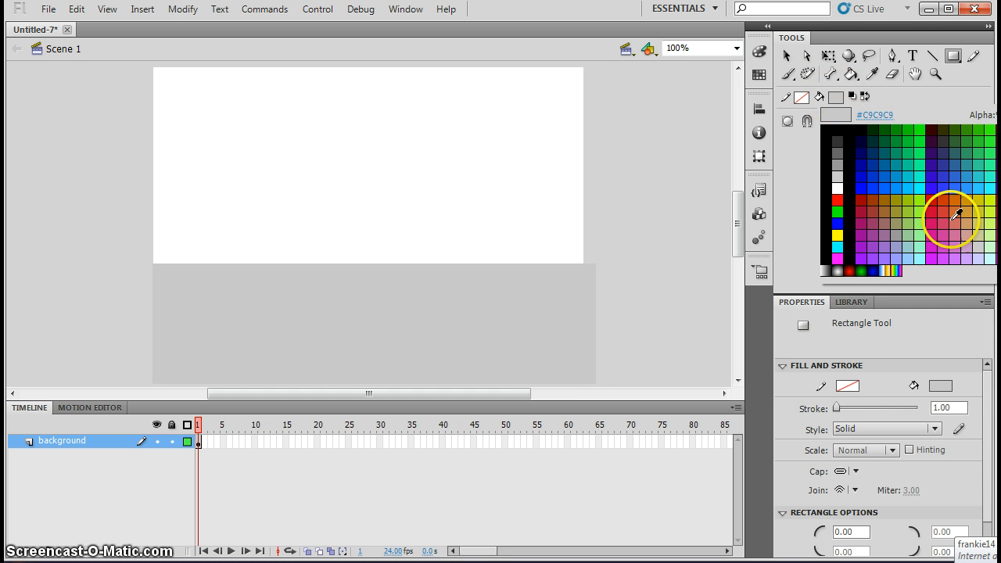
left_click(907, 132)
left_click(851, 73)
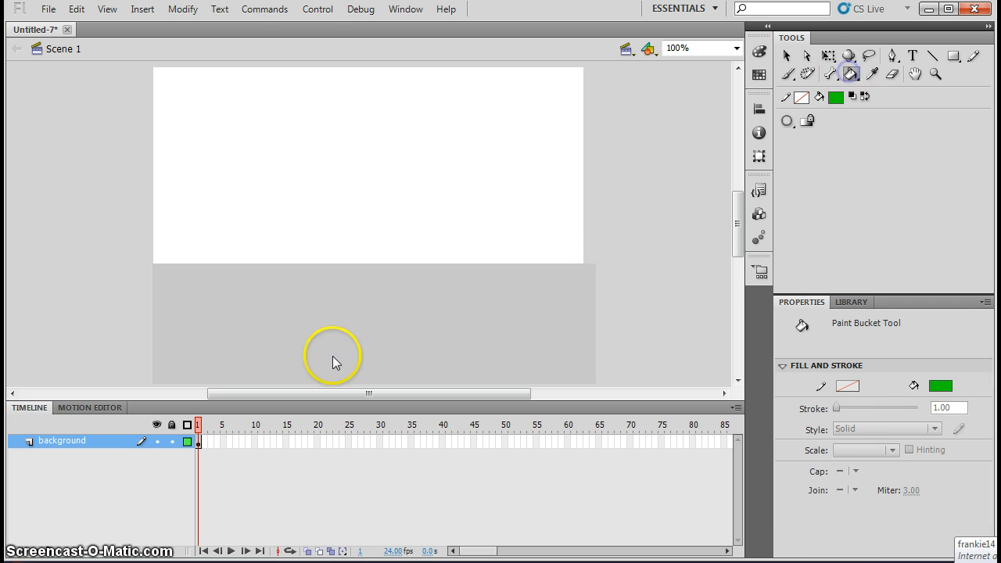
left_click(333, 344)
left_click(786, 55)
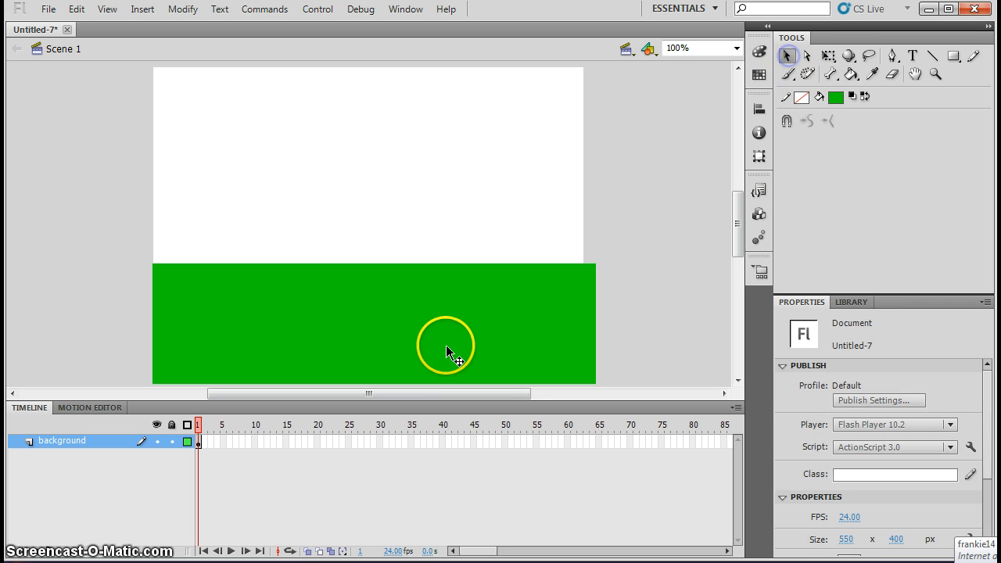
left_click_drag(451, 326, 458, 335)
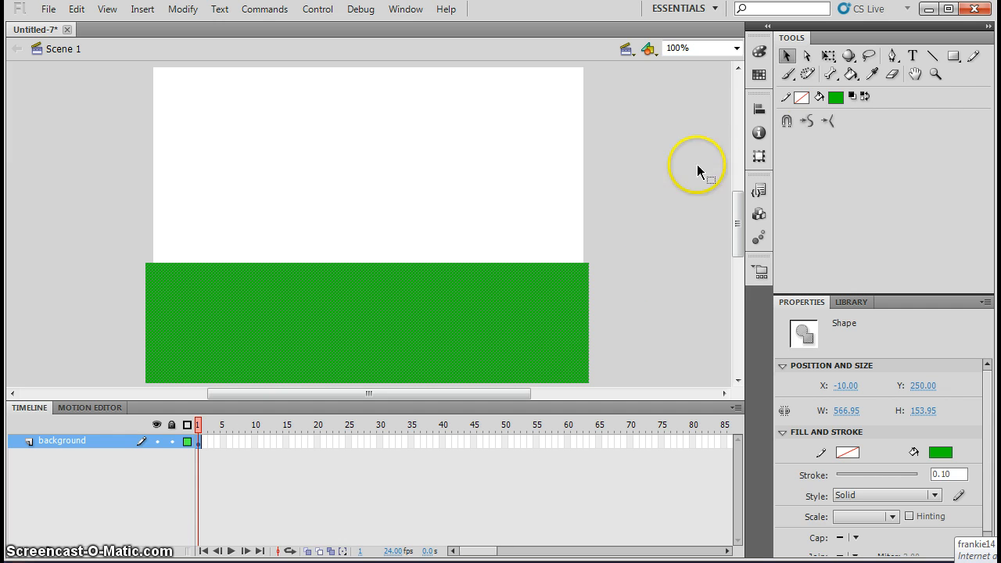
- Draw a light blue borderless rectangle covering the stage above the green ground as the sky
left_click(952, 56)
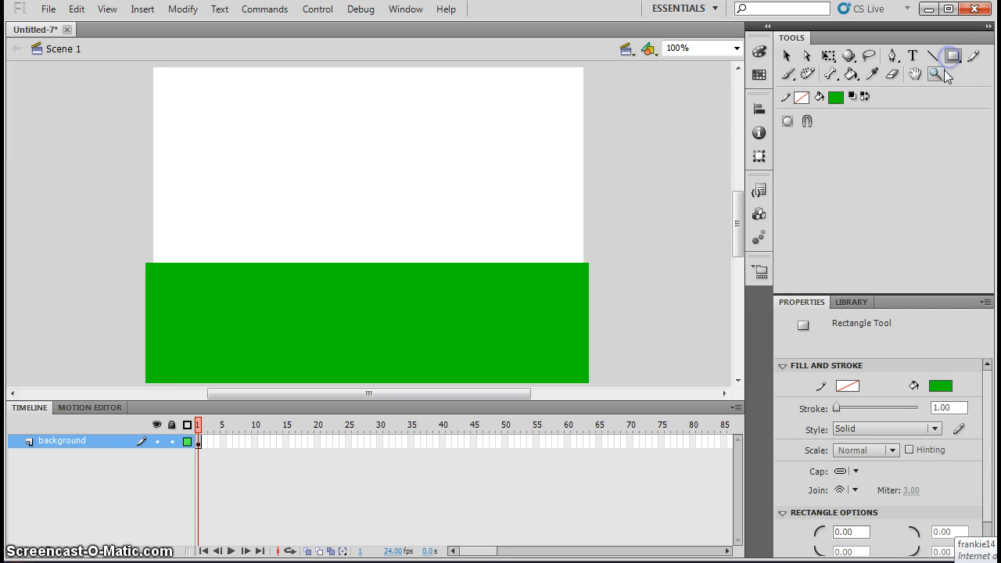
left_click(835, 97)
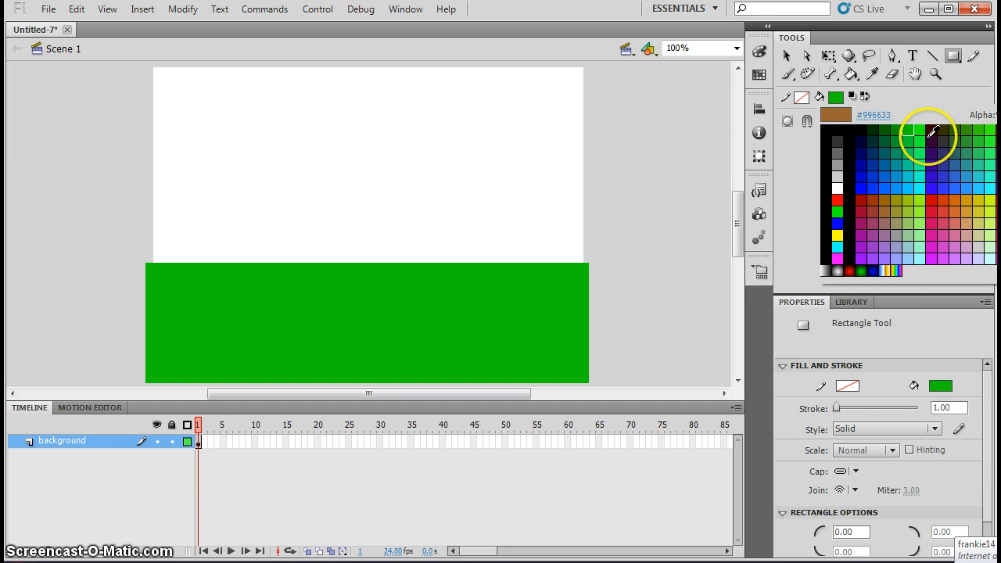
left_click(905, 187)
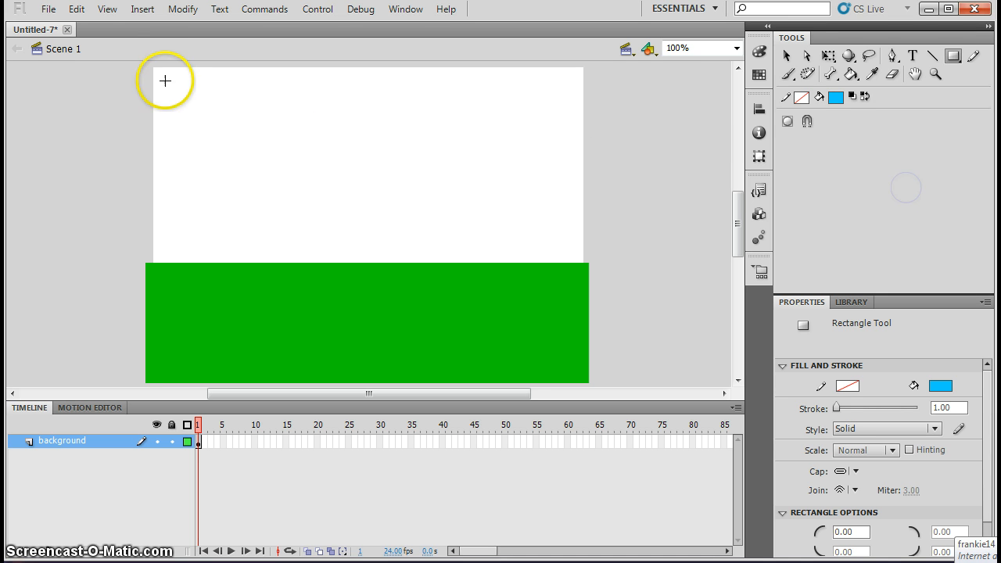
left_click_drag(148, 62, 587, 262)
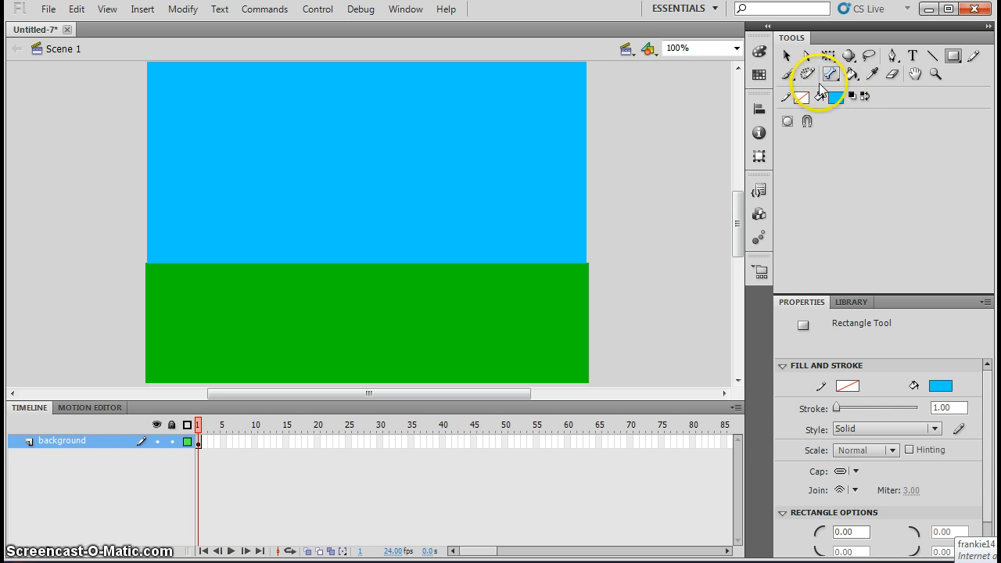
- Paint three green tufts of grass along the horizon with a medium-sized brush
left_click(786, 69)
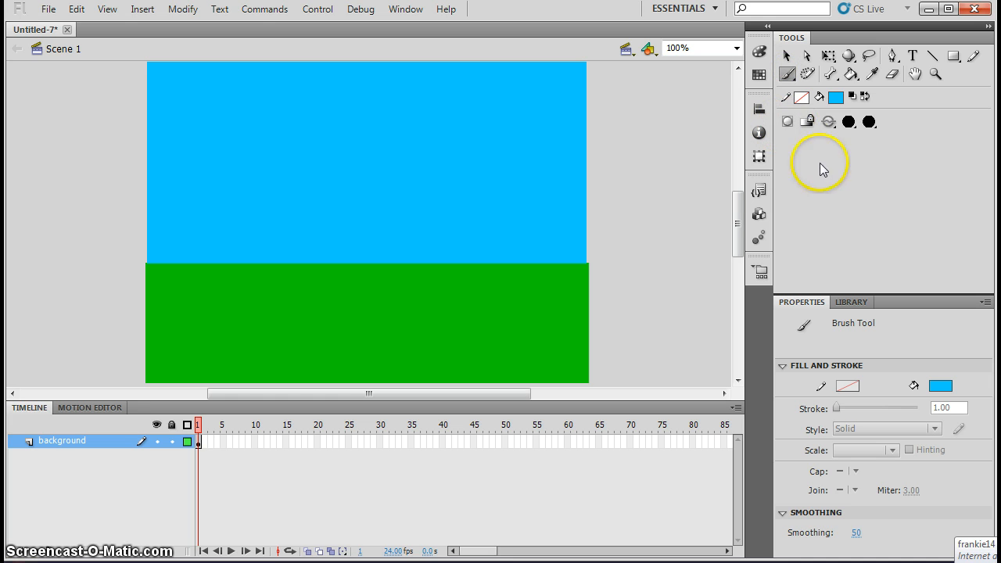
left_click(835, 96)
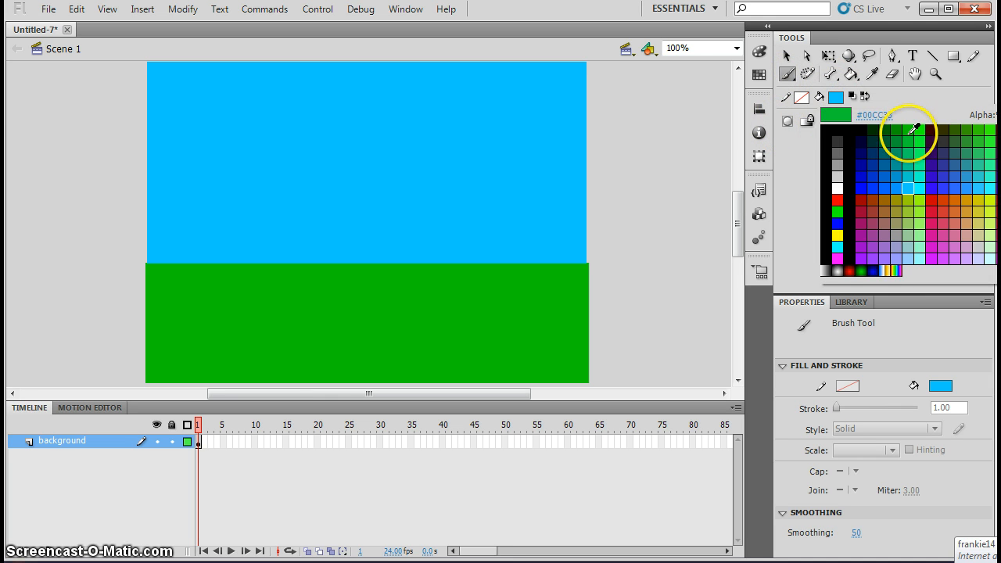
left_click(901, 131)
left_click(848, 121)
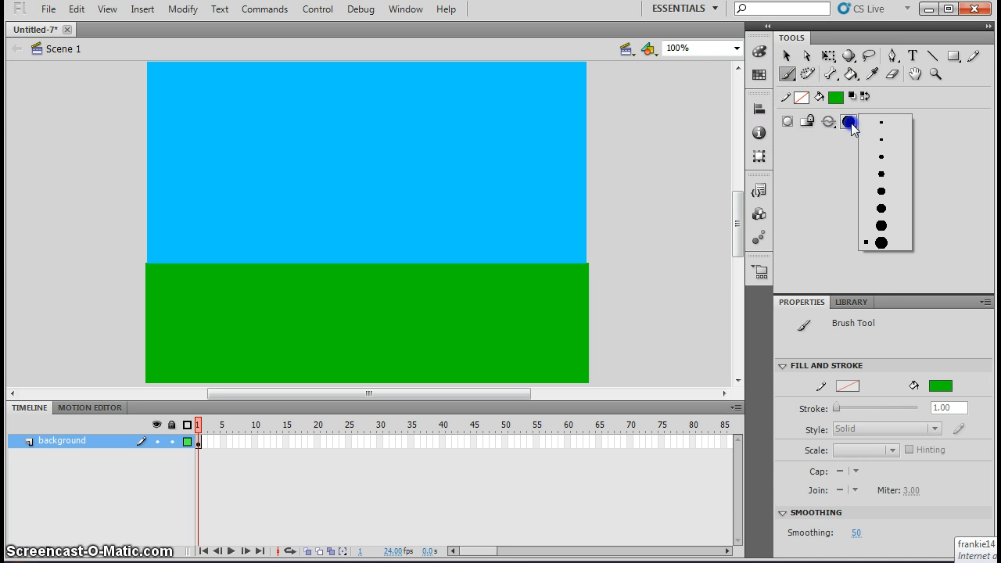
left_click(881, 203)
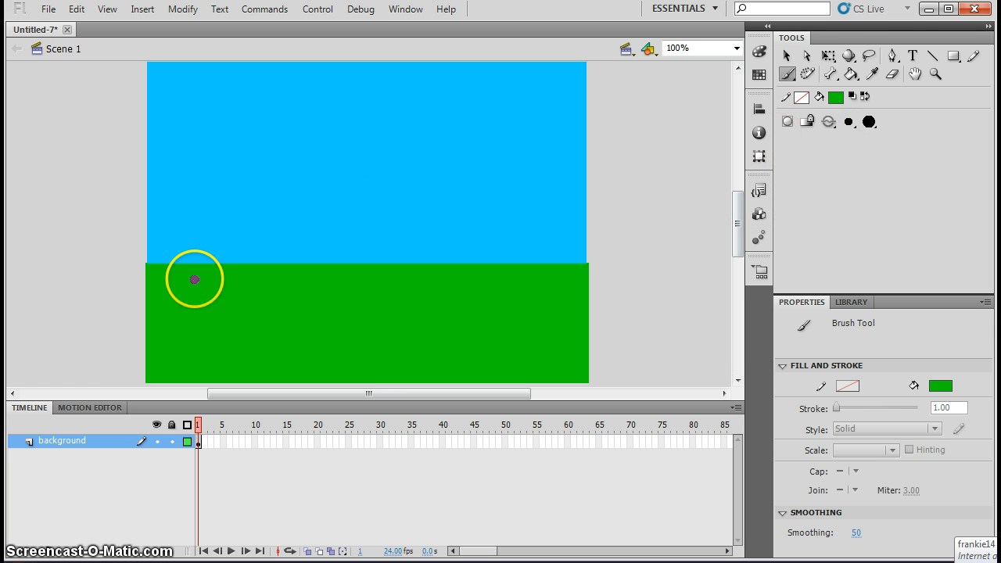
mouse_move(194, 279)
left_mouse_down()
mouse_move(179, 242)
mouse_move(195, 254)
mouse_move(191, 278)
mouse_move(220, 254)
mouse_move(189, 264)
left_mouse_up()
left_click_drag(418, 250, 431, 267)
mouse_move(441, 250)
left_mouse_down()
mouse_move(434, 266)
mouse_move(505, 278)
left_mouse_up()
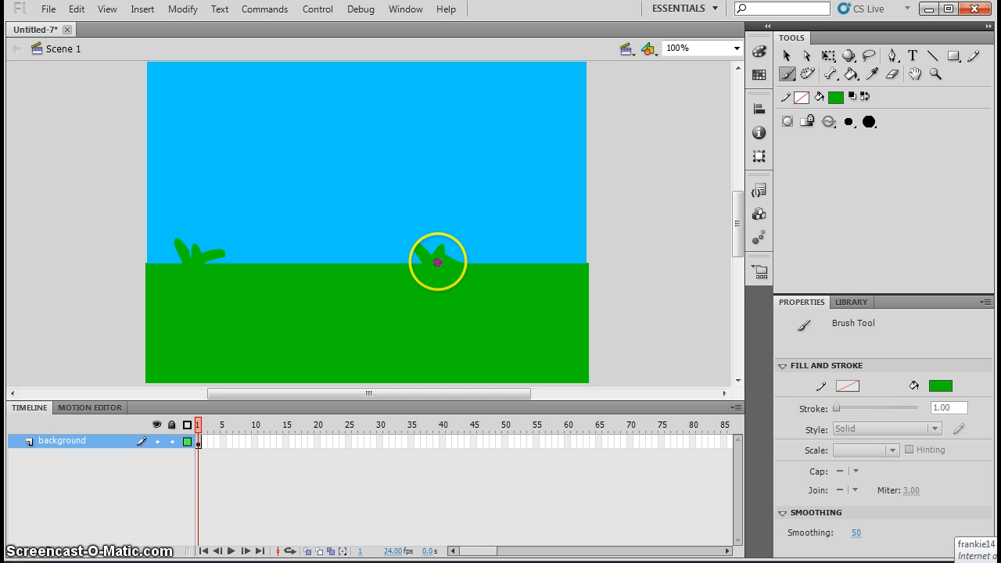
left_click_drag(438, 261, 475, 274)
left_click_drag(527, 242, 536, 282)
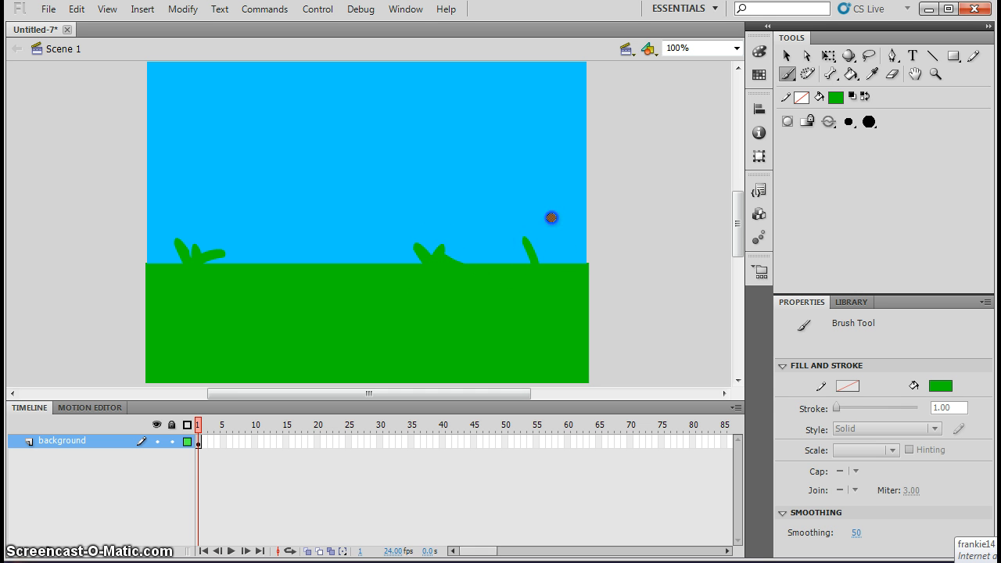
mouse_move(552, 218)
left_mouse_down()
mouse_move(546, 268)
mouse_move(556, 263)
mouse_move(550, 251)
left_mouse_up()
mouse_move(554, 256)
left_mouse_down()
mouse_move(562, 247)
mouse_move(545, 295)
left_mouse_up()
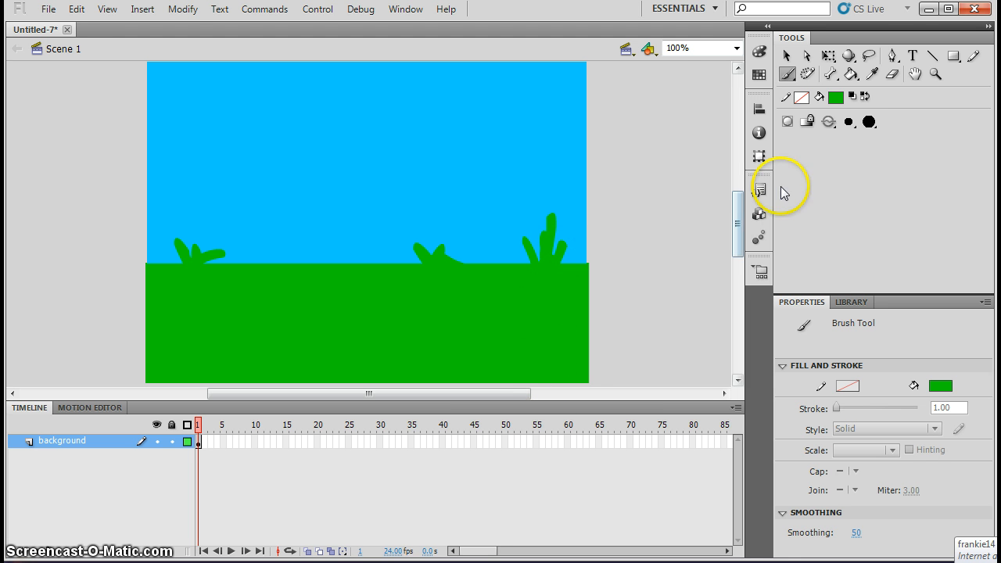
- Extend the background layer by inserting a frame at frame 80
left_click(787, 56)
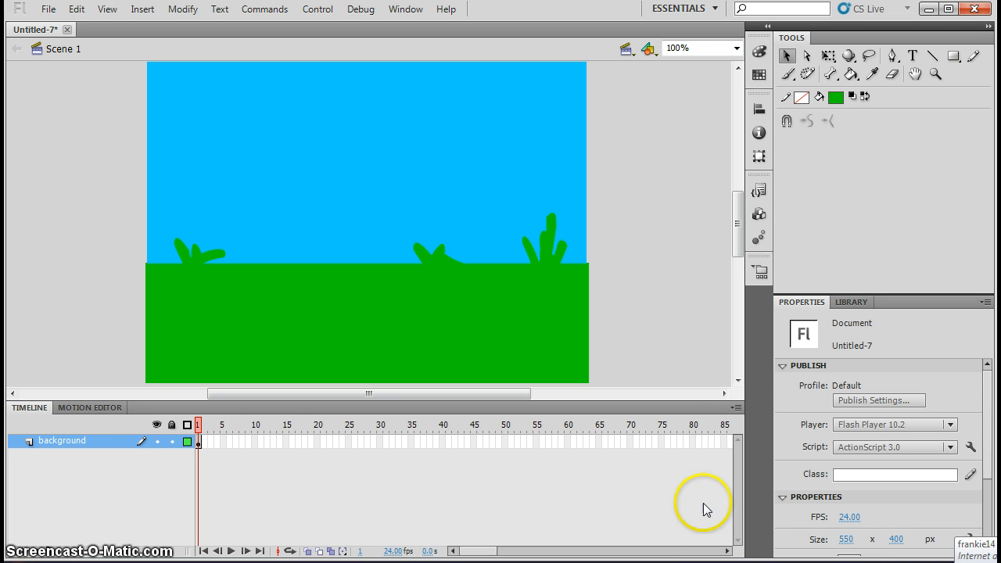
left_click(693, 441)
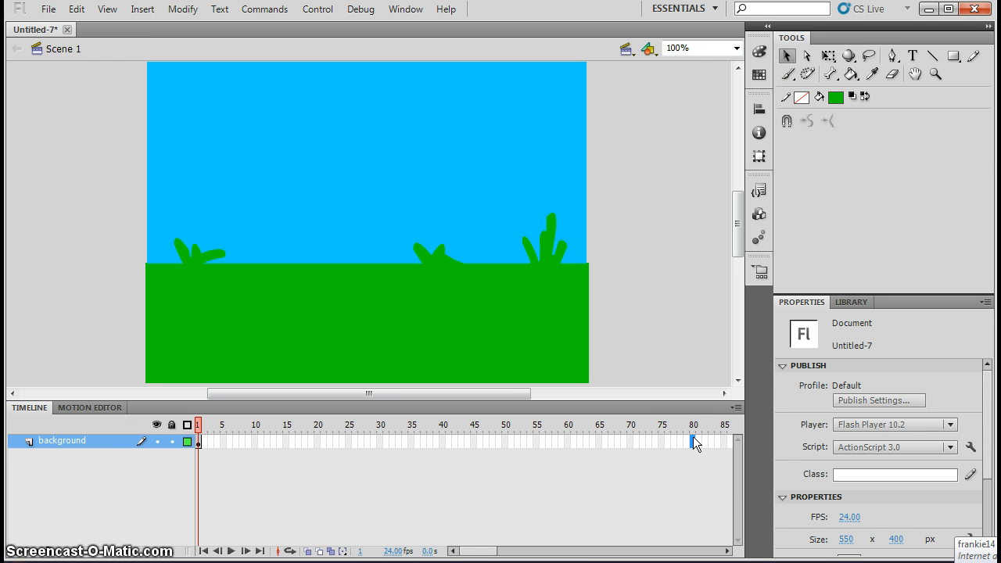
right_click(693, 441)
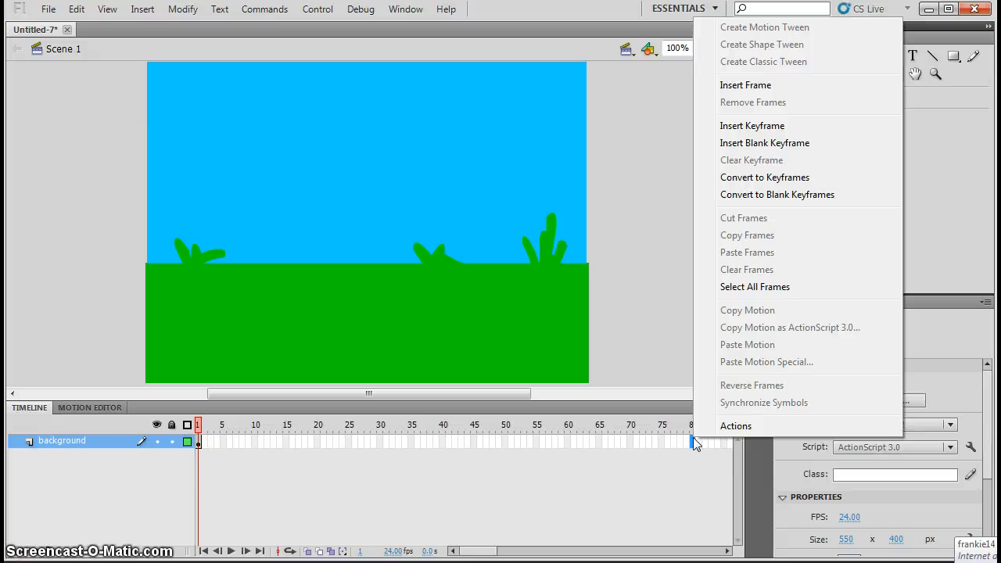
left_click(786, 86)
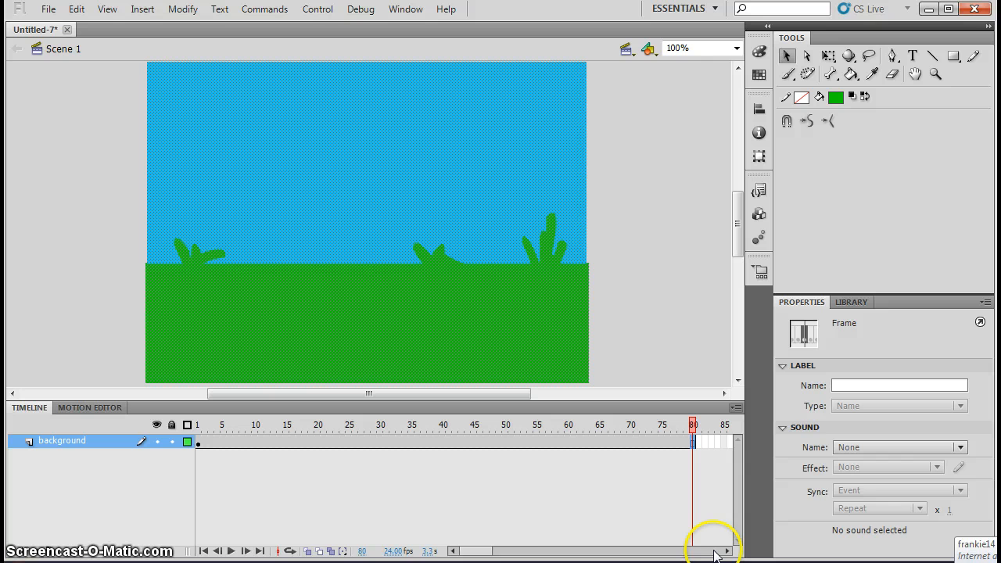
left_click(567, 529)
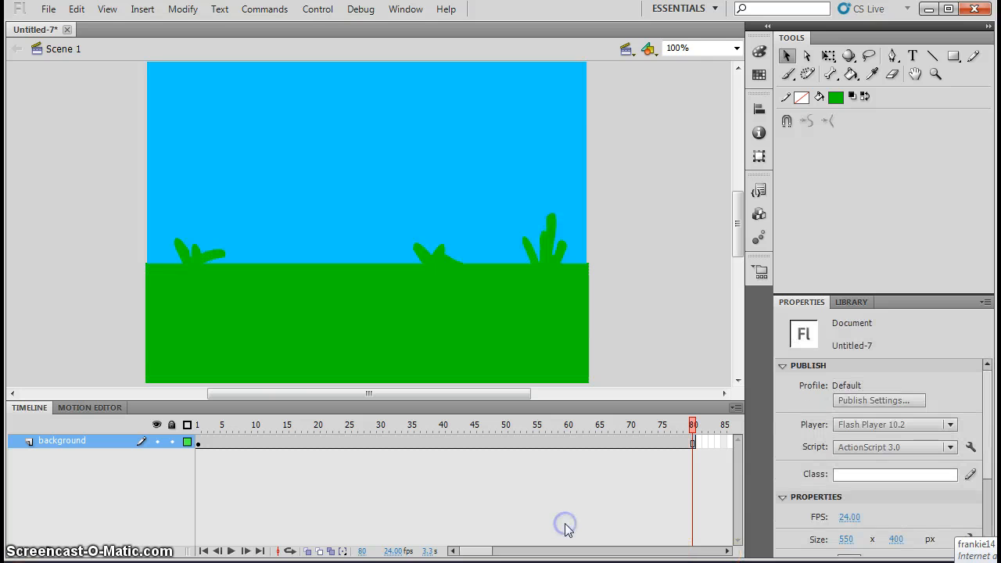
- Lock the background layer and add a new layer named ball above it
left_click(171, 442)
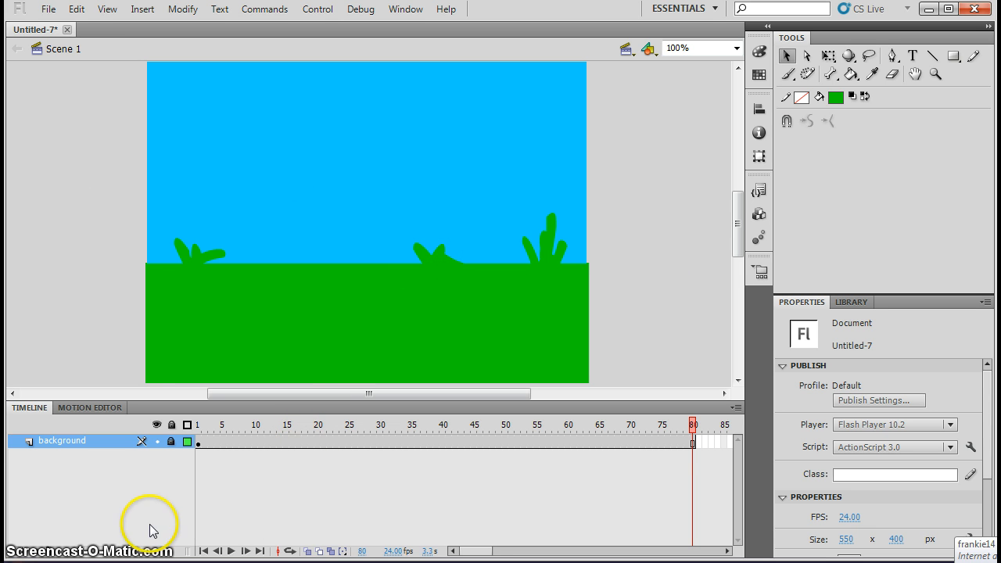
left_click(15, 552)
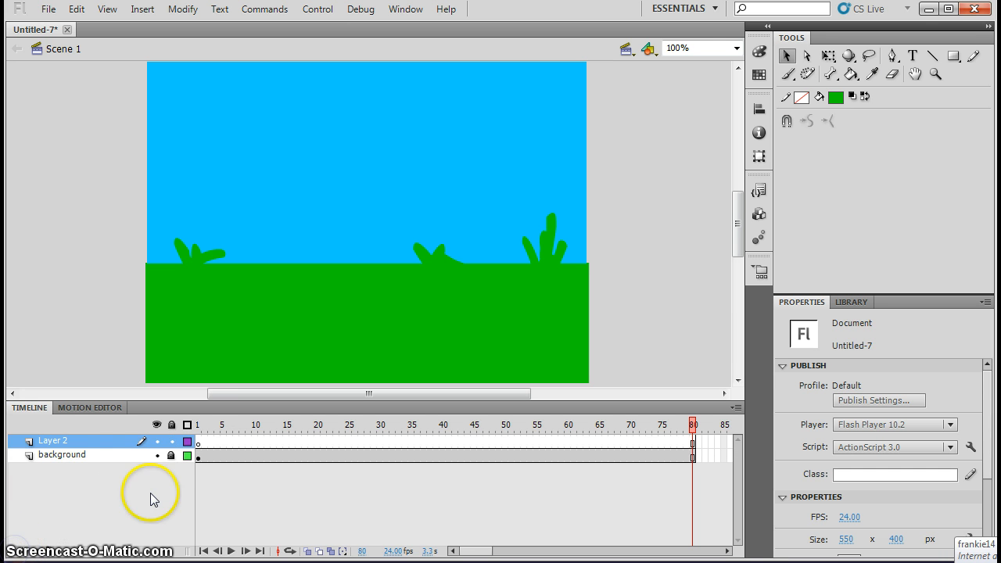
left_click(63, 443)
double_click(62, 443)
type("Bal")
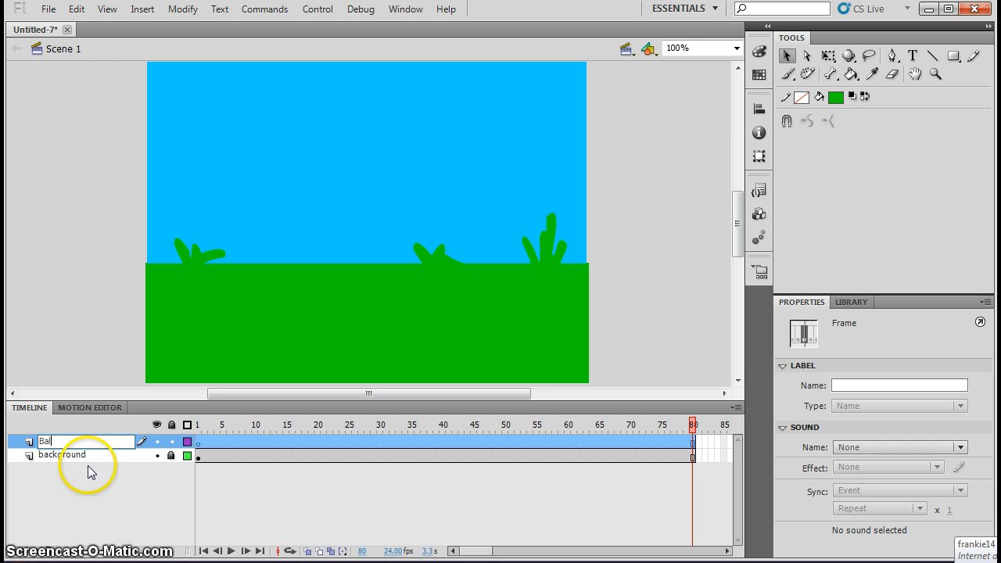
key("BackSpace")
key("BackSpace")
key("BackSpace")
key("BackSpace")
type("c")
type("all")
key("Return")
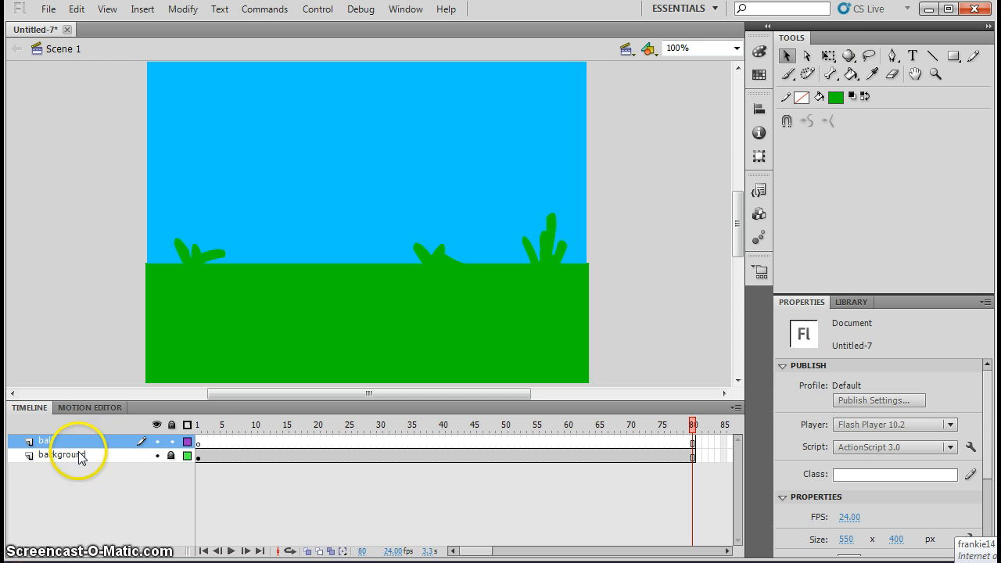
- Draw a green circle in the sky, slightly left of centre, on frame 1 of the ball layer with the Oval tool
left_click(197, 440)
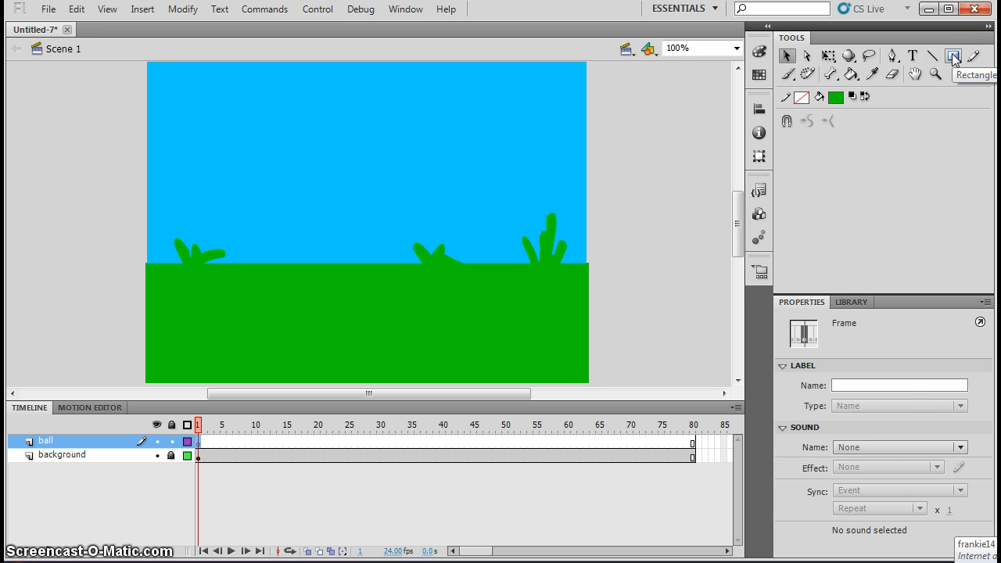
left_click_drag(953, 60, 891, 71)
left_click_drag(288, 135, 360, 210)
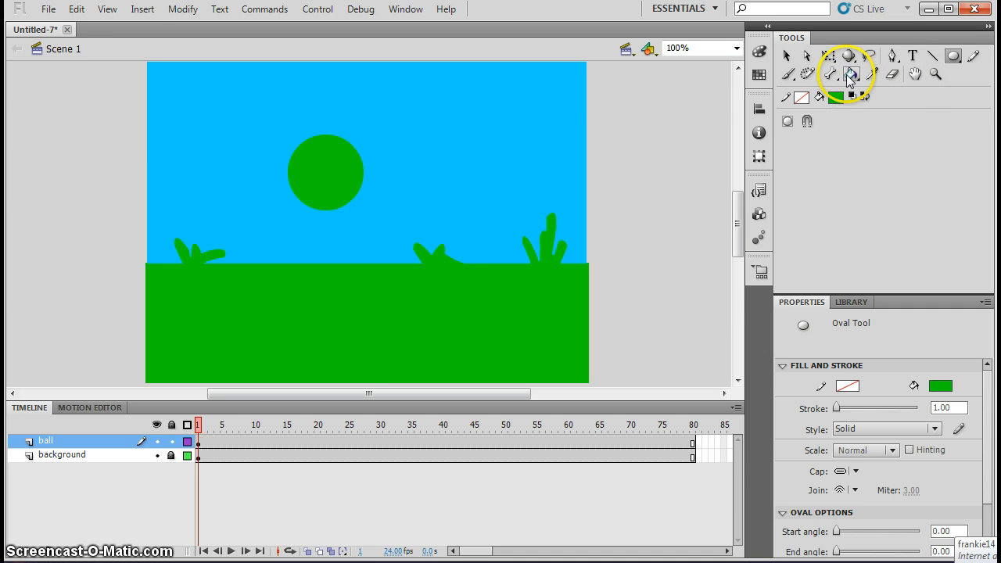
- Fill the green circle with solid dark red using the Paint Bucket tool
left_click(851, 74)
left_click(835, 96)
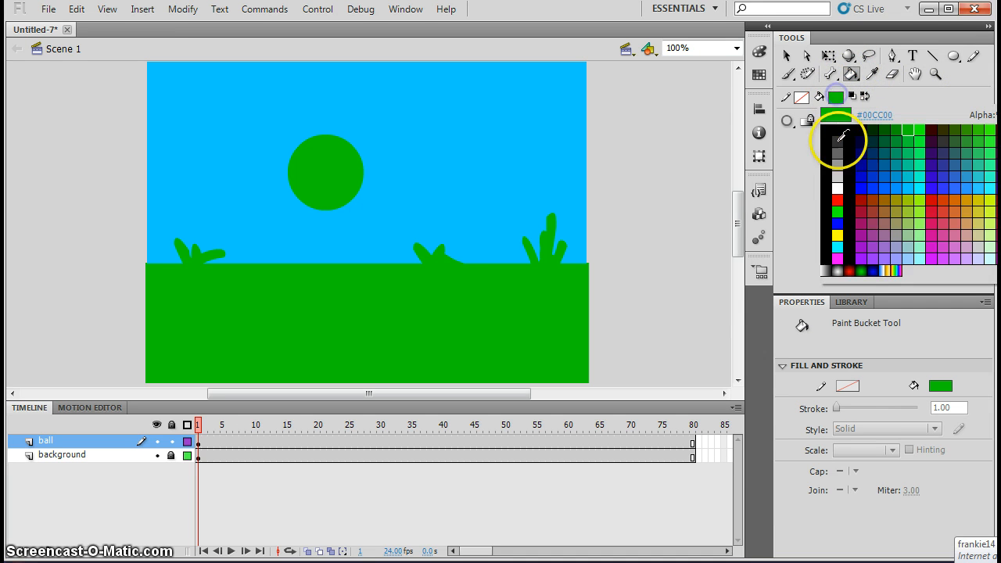
left_click(863, 201)
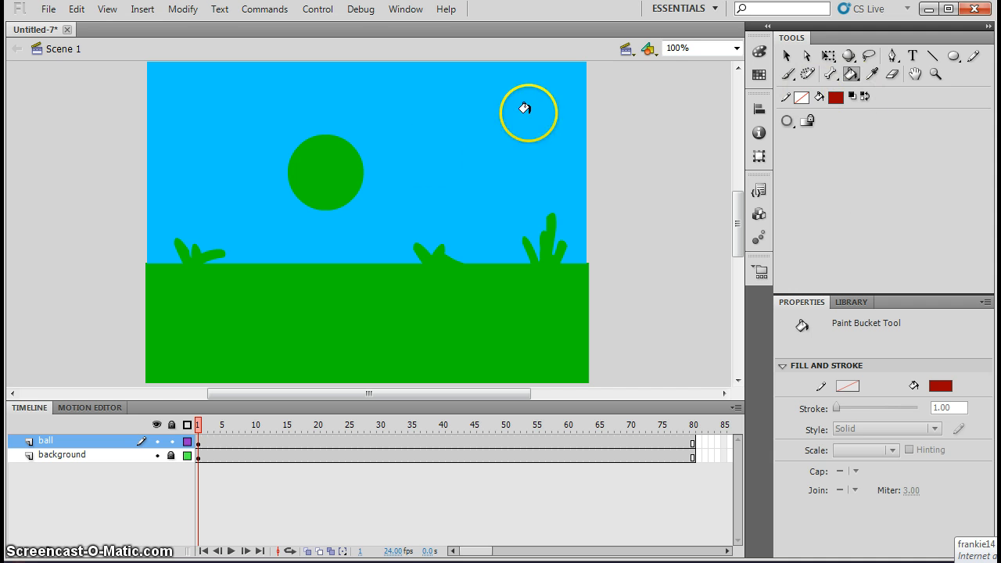
left_click(323, 159)
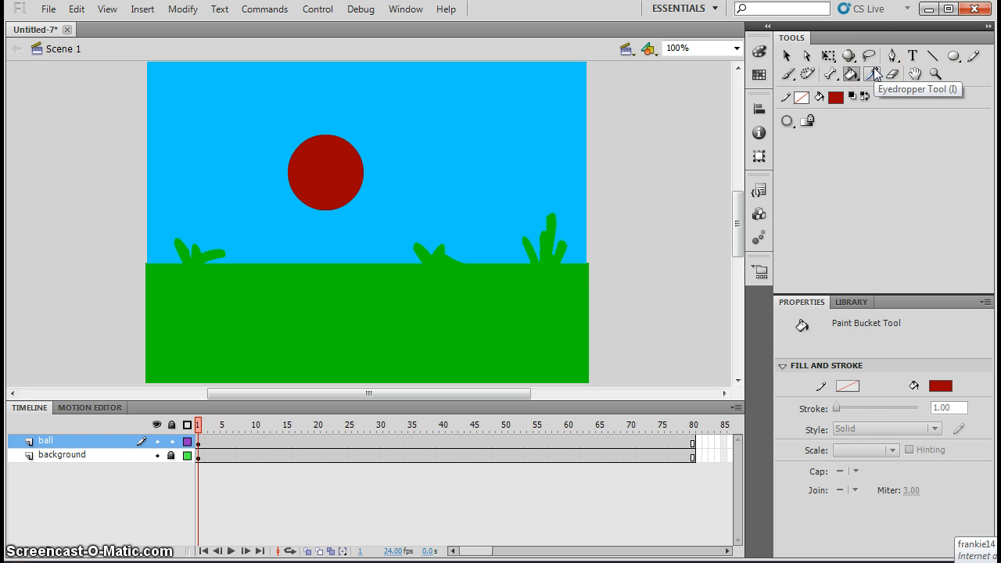
- Fill the circle with the white-to-black radial gradient using the Paint Bucket tool
left_click(835, 98)
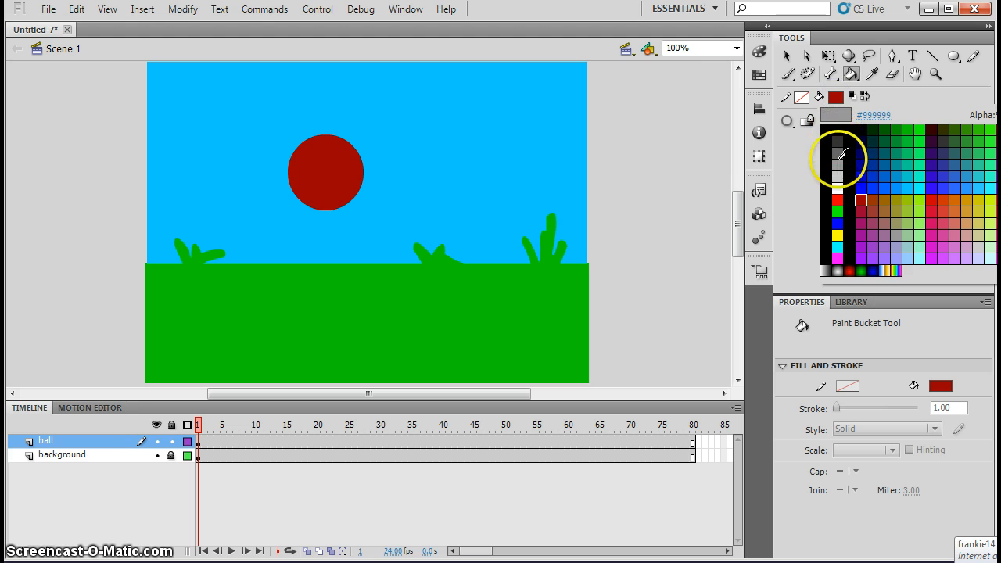
left_click(838, 271)
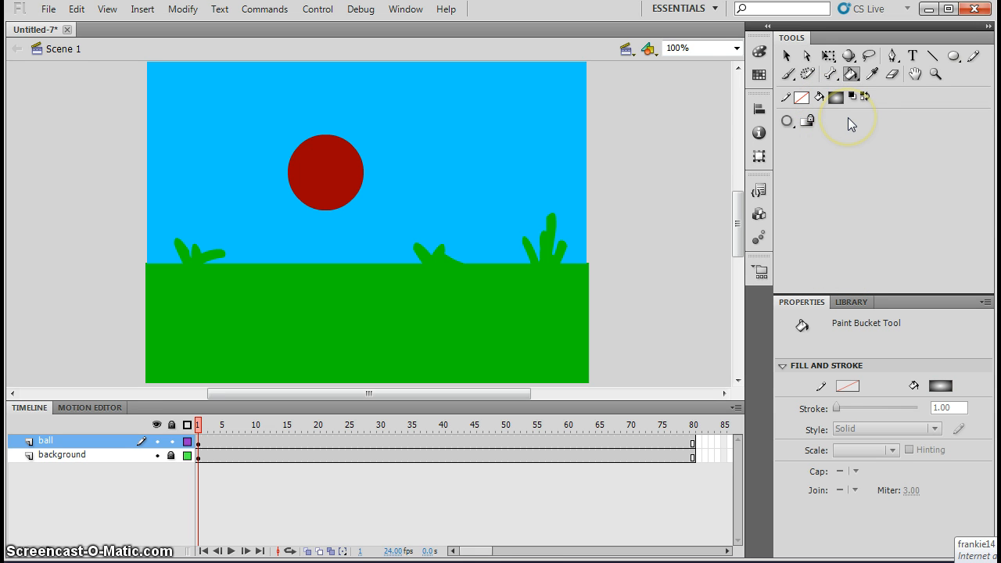
left_click(837, 96)
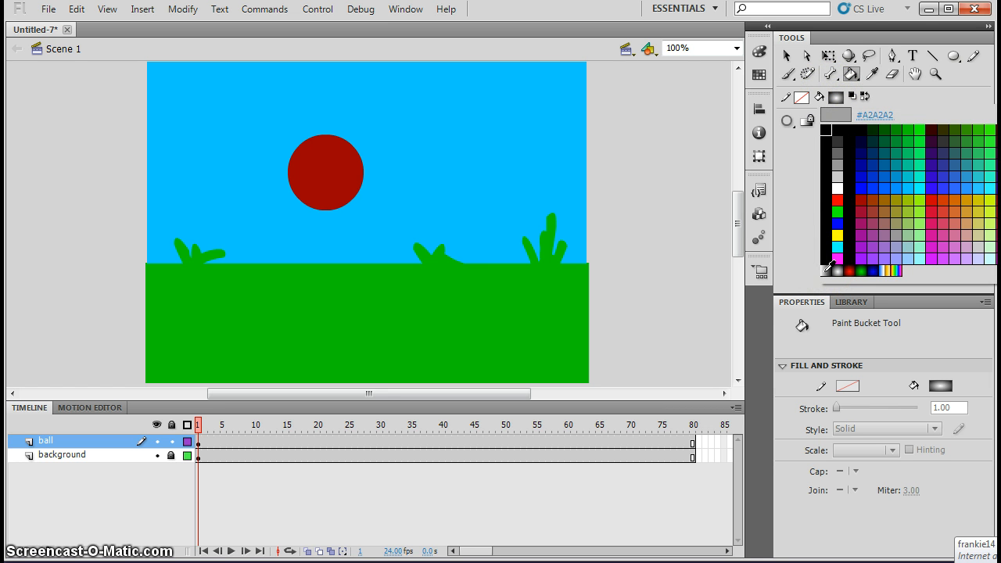
left_click(837, 272)
left_click(844, 264)
left_click(850, 74)
left_click(319, 170)
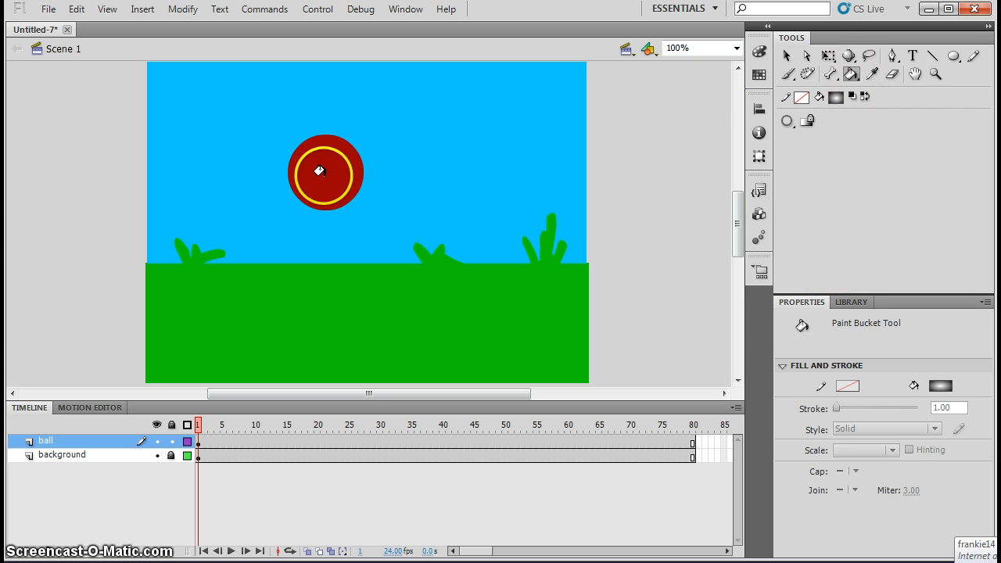
left_click(318, 171)
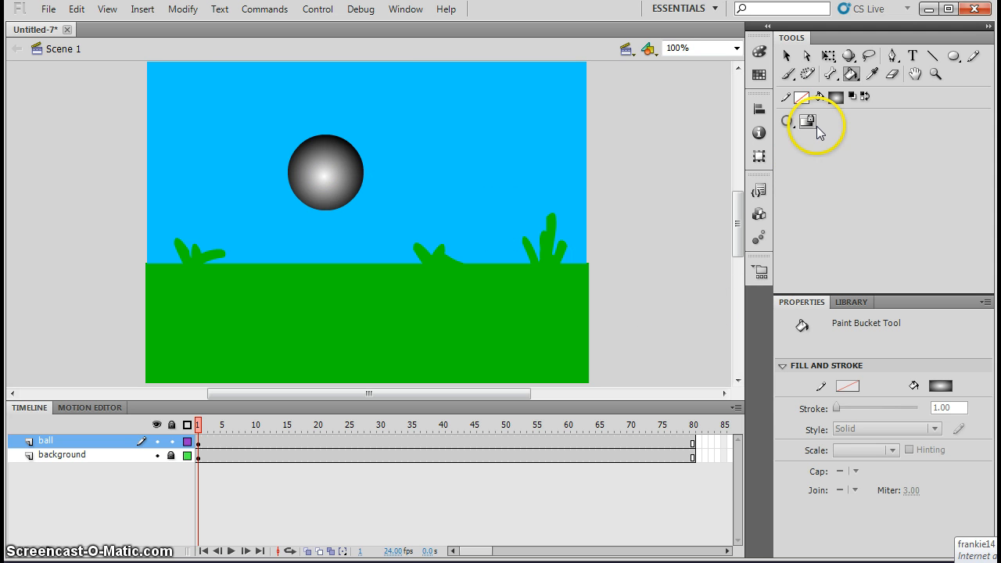
- Change the black end of the radial gradient to dark red 990000 and apply the recoloured gradient to the ball
left_click(759, 75)
left_click(758, 52)
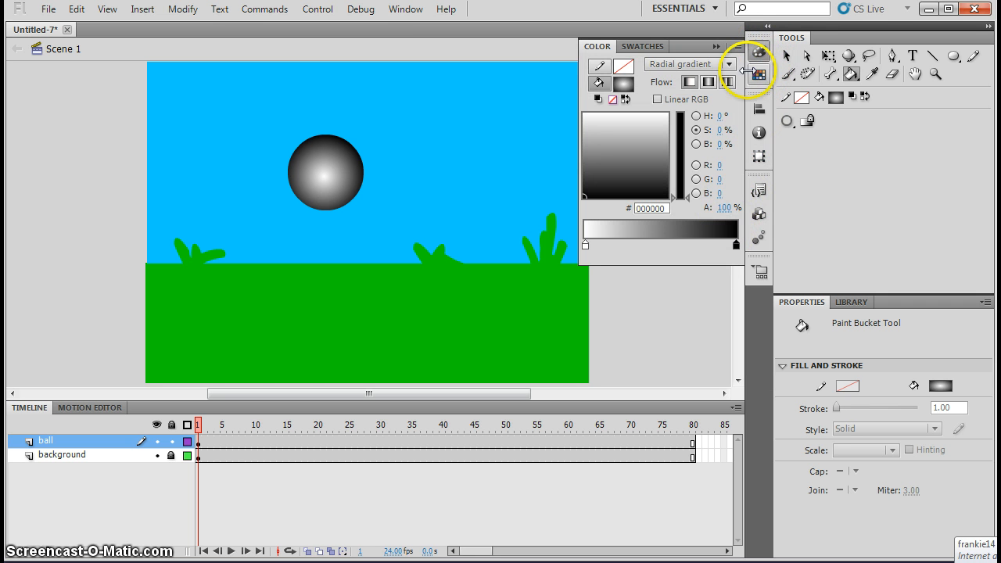
left_click(597, 48)
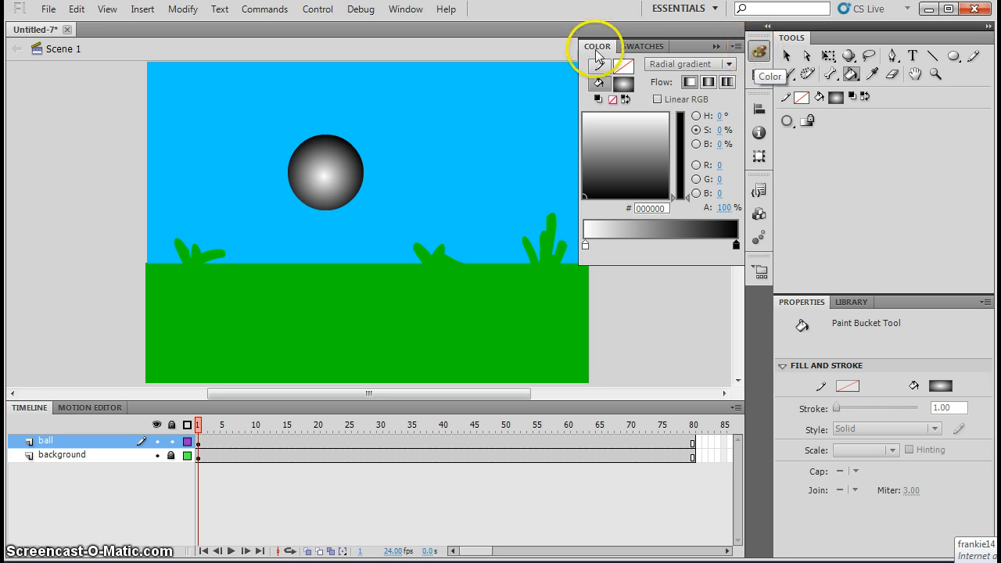
left_click(641, 46)
left_click(752, 55)
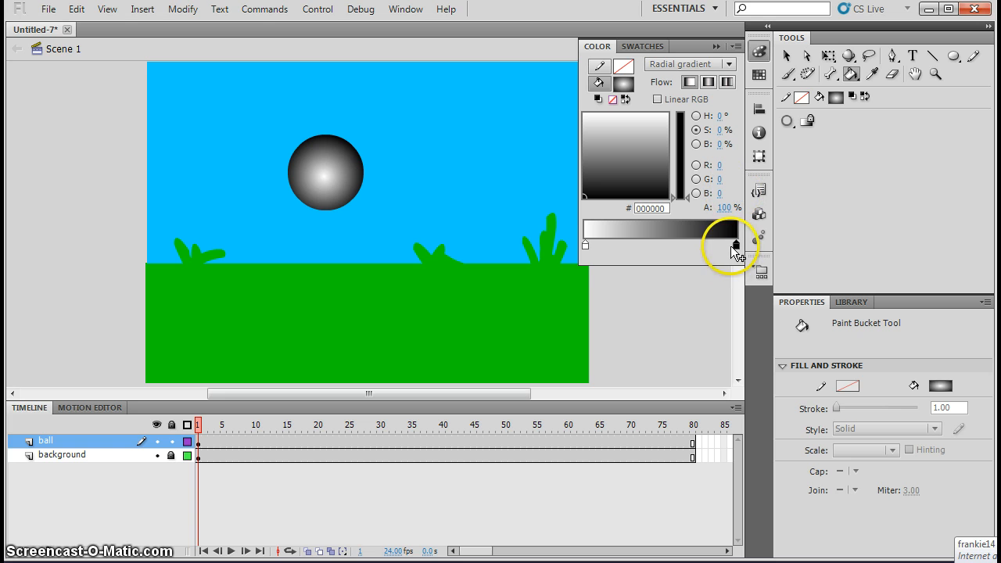
left_click(736, 246)
left_click(736, 246)
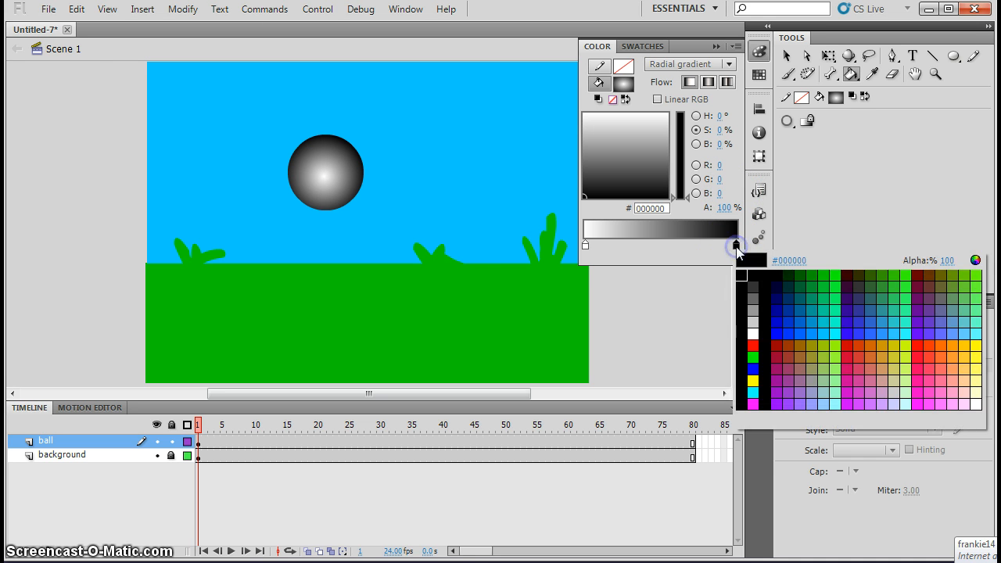
left_click(774, 345)
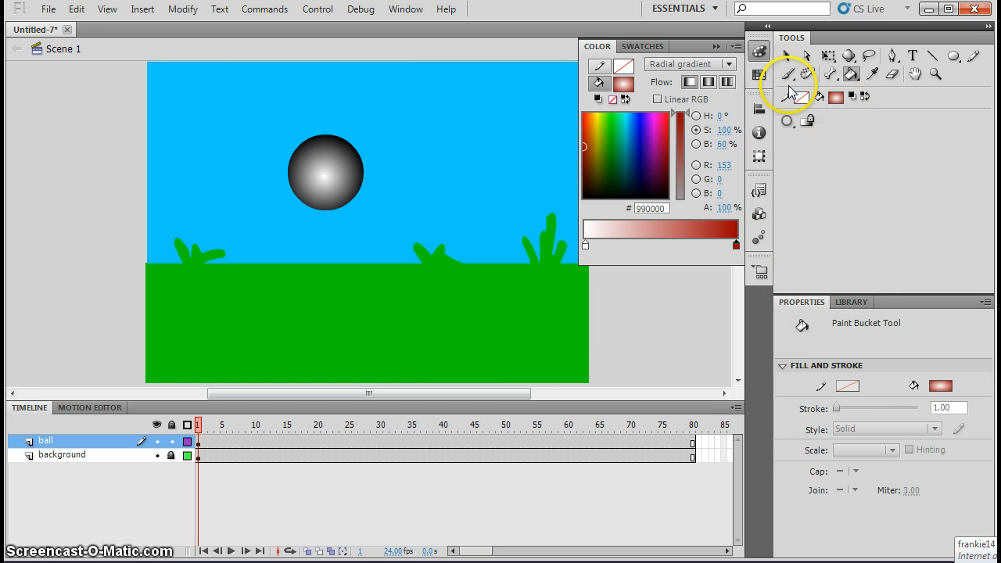
left_click(327, 167)
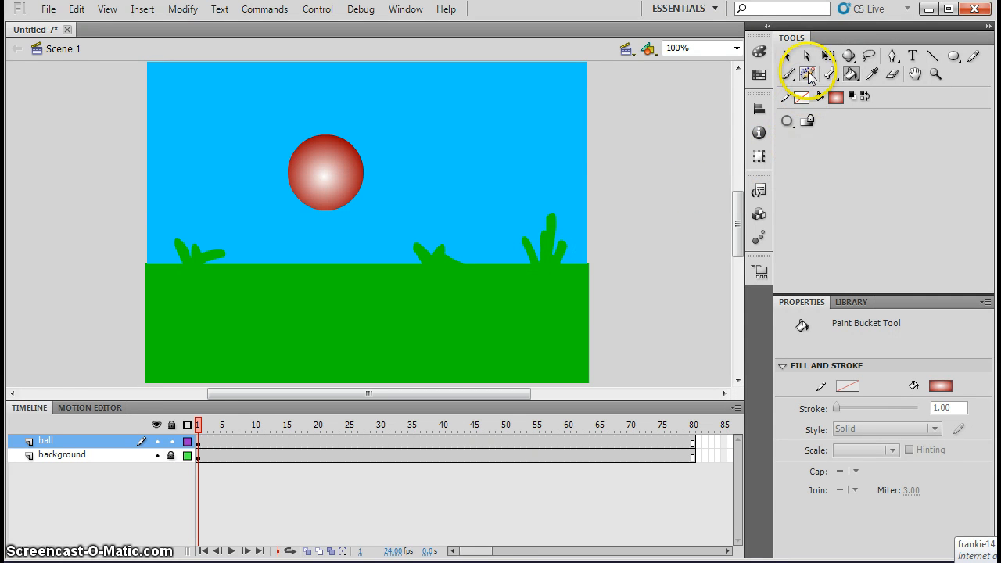
- Use the Gradient Transform tool to shift the ball's highlight to its upper right, enlarging and rotating the gradient slightly
left_click(827, 56)
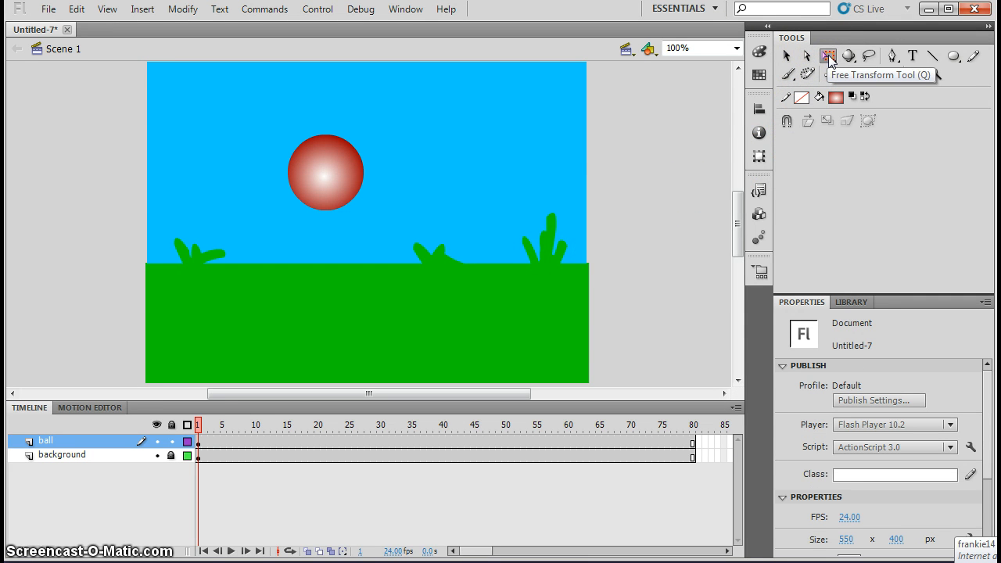
left_click(828, 58)
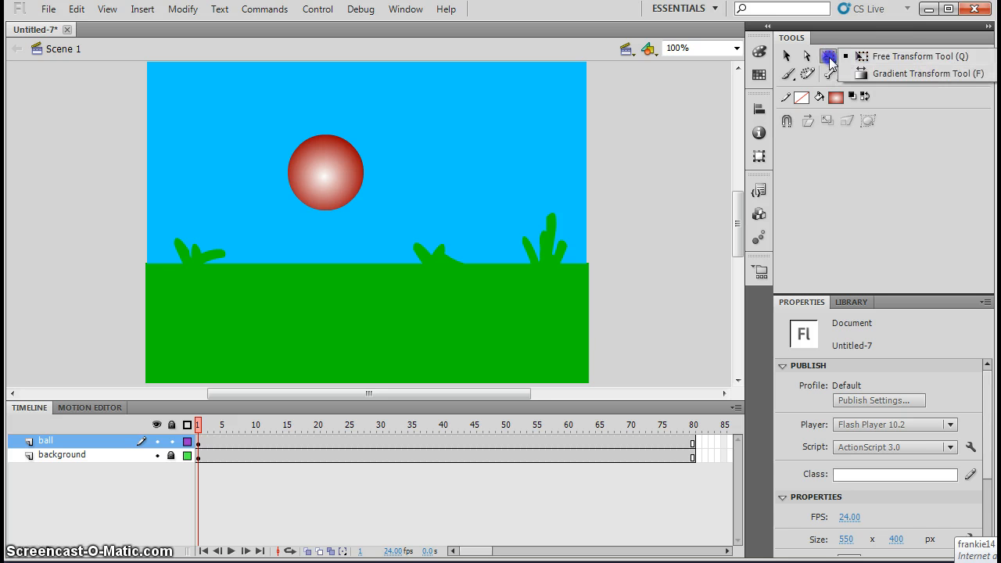
left_click(884, 75)
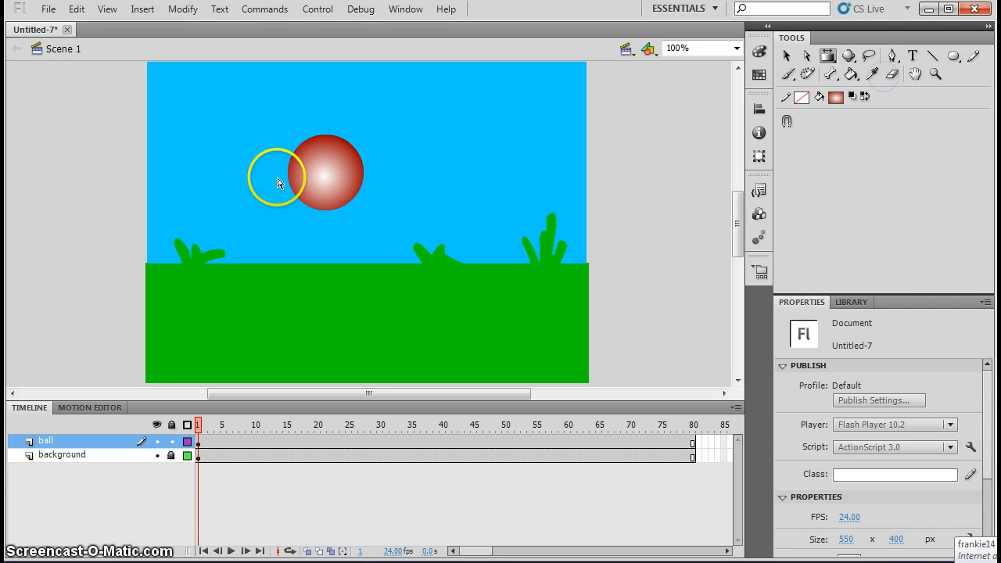
left_click(331, 171)
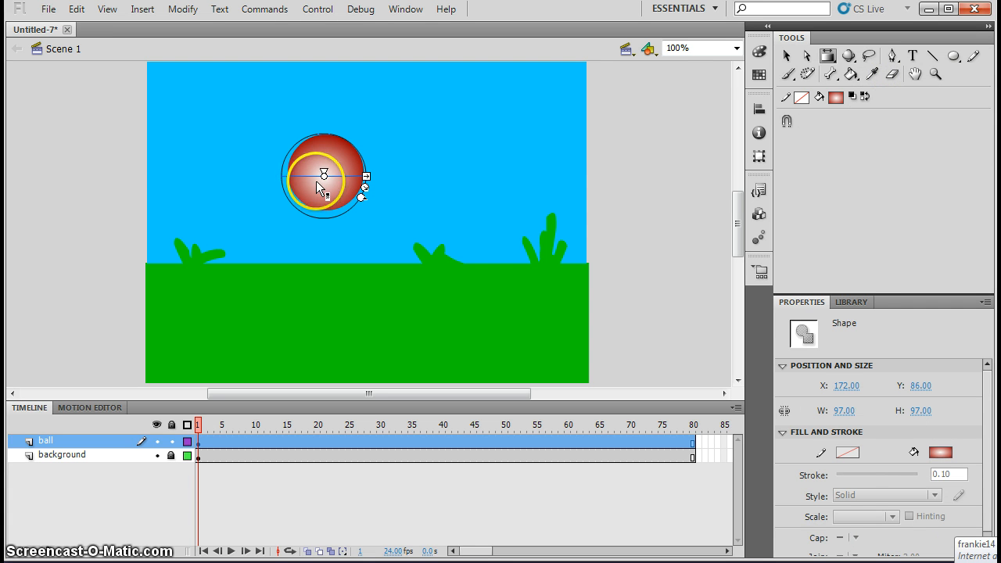
left_click(326, 163)
left_click(332, 152)
left_click(323, 175)
left_click_drag(323, 175, 369, 198)
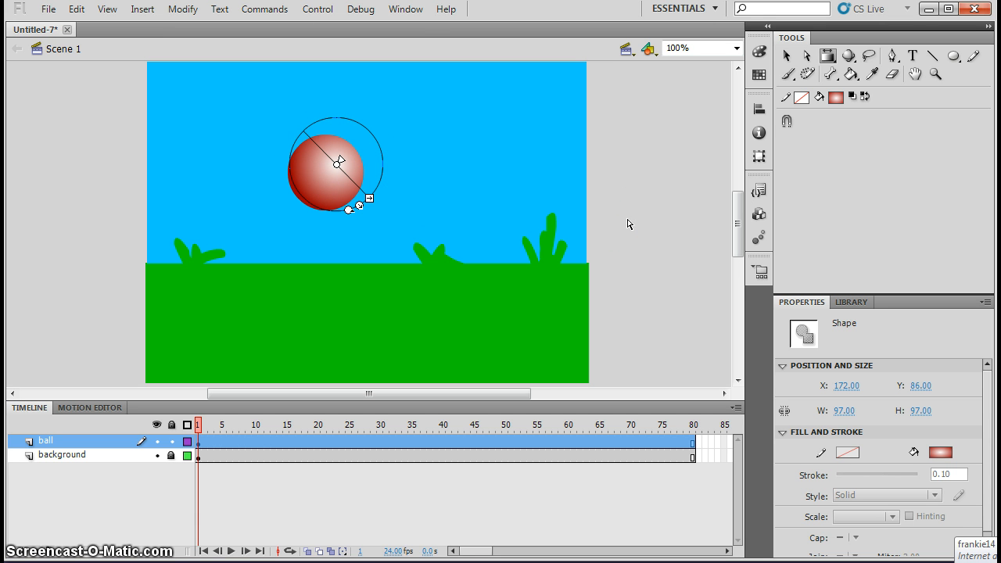
left_click(787, 55)
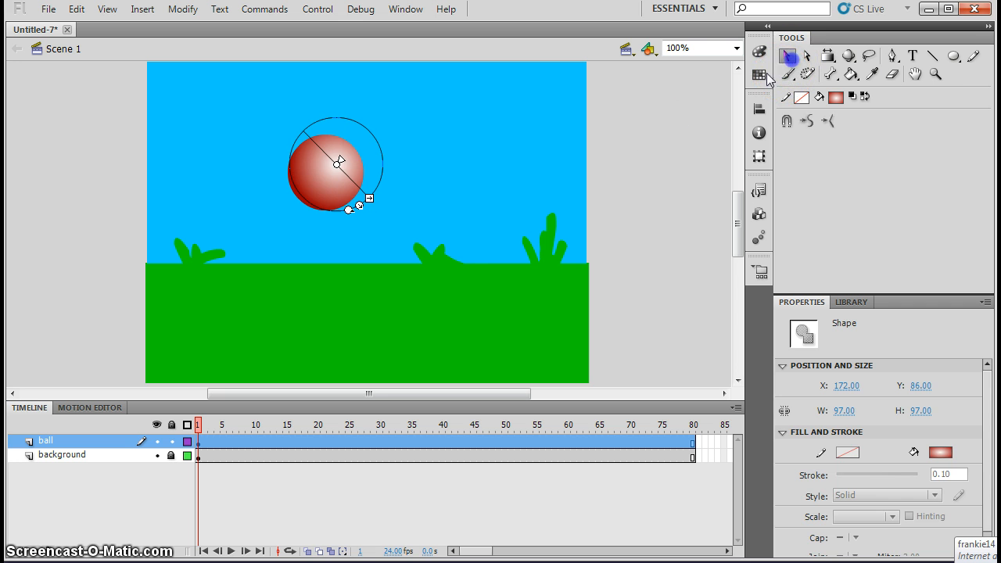
left_click(652, 127)
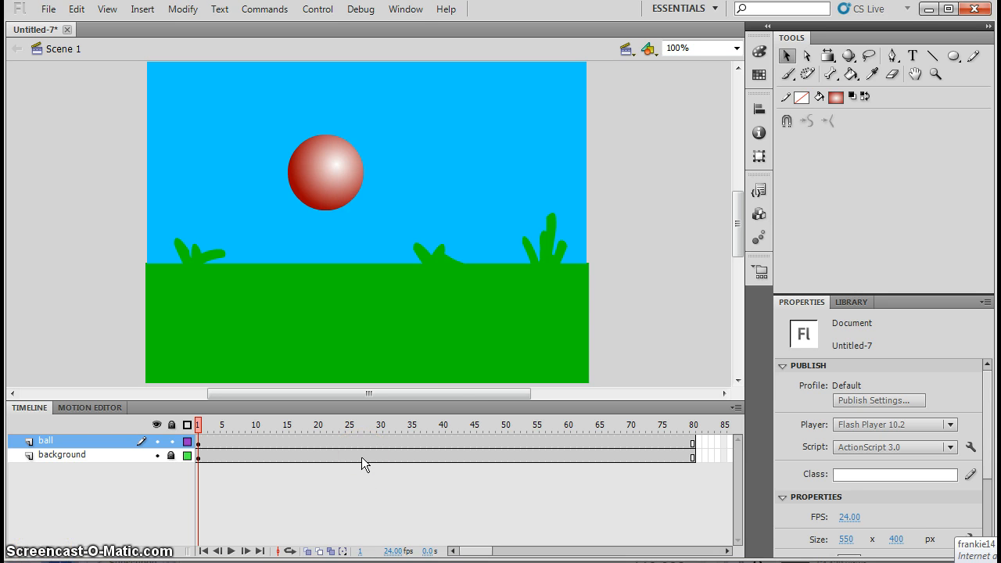
- Convert the ball shape to a Movie Clip symbol named ball
left_click(306, 175)
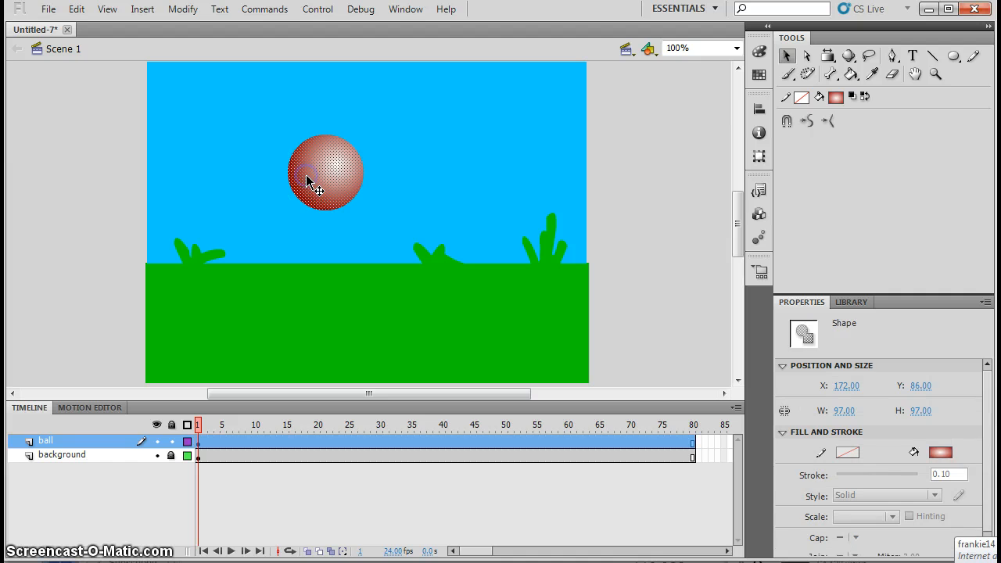
left_click(85, 437)
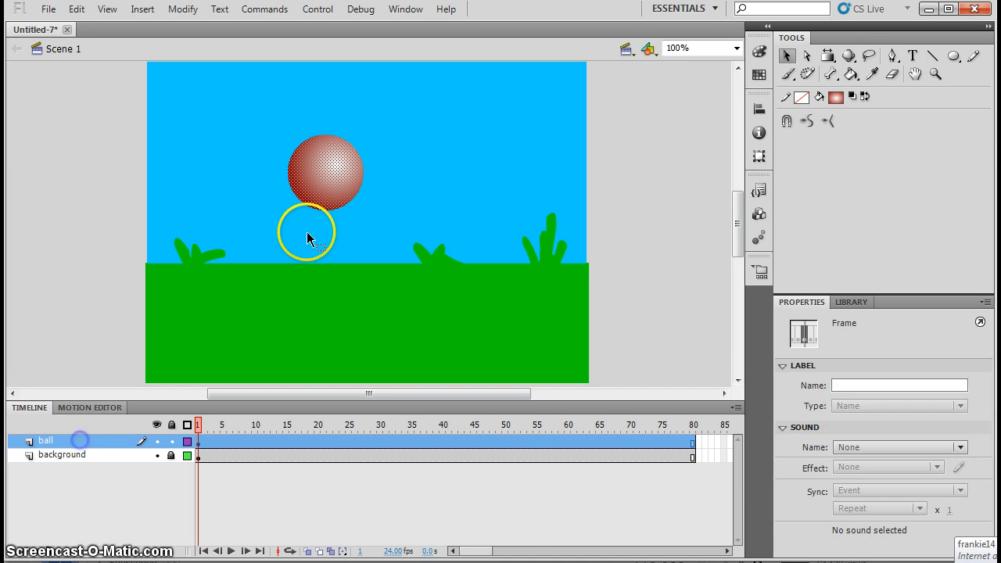
left_click(320, 178)
right_click(325, 172)
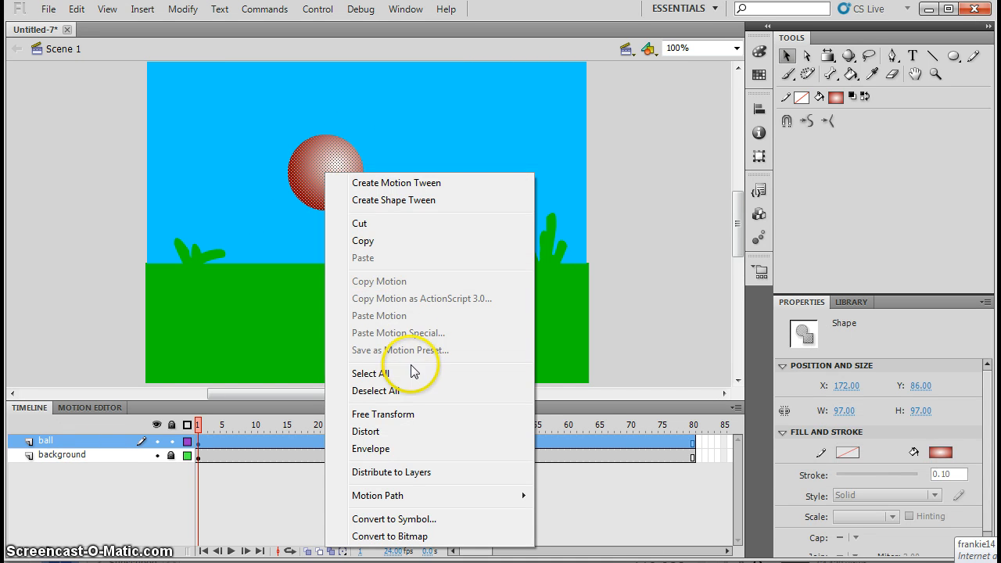
left_click(376, 519)
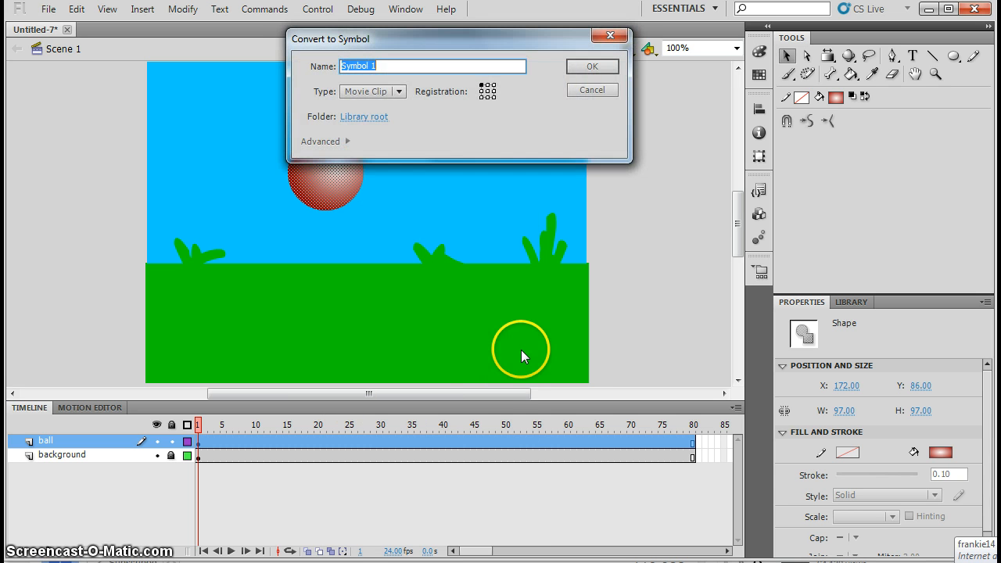
type("ball")
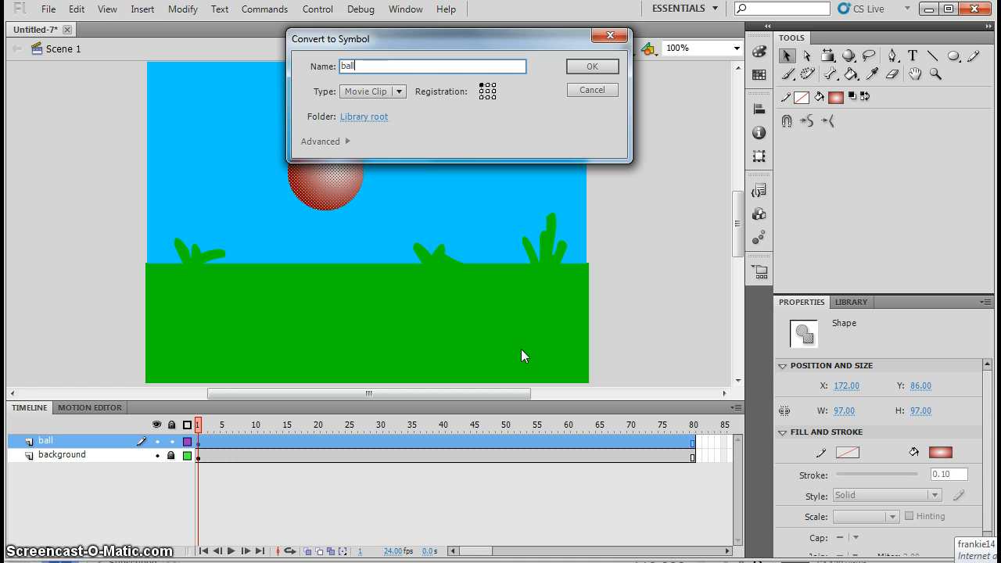
left_click(600, 66)
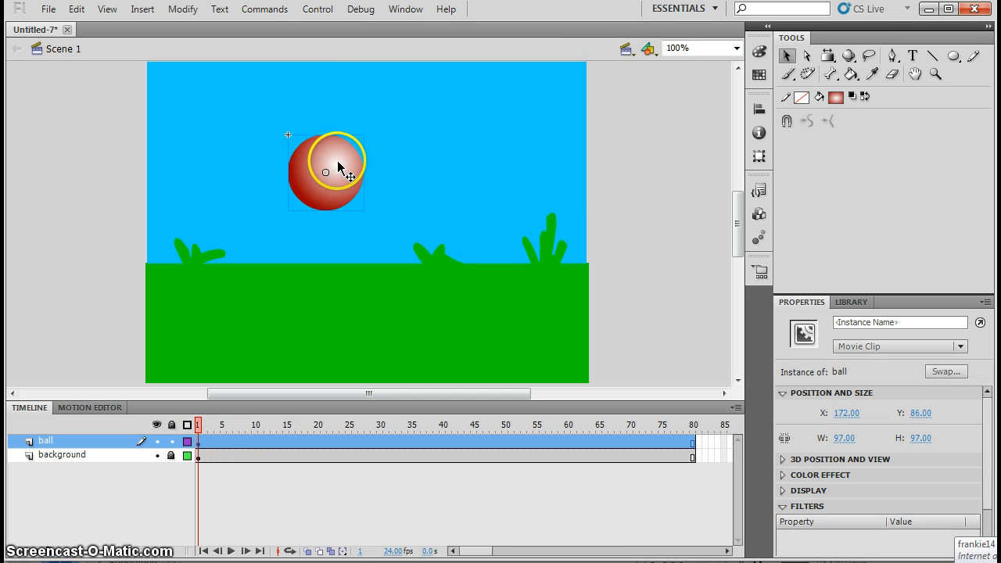
- Move the ball on frame 1 up to the top edge of the stage, at X 164 and Y 0
left_click_drag(333, 190, 333, 101)
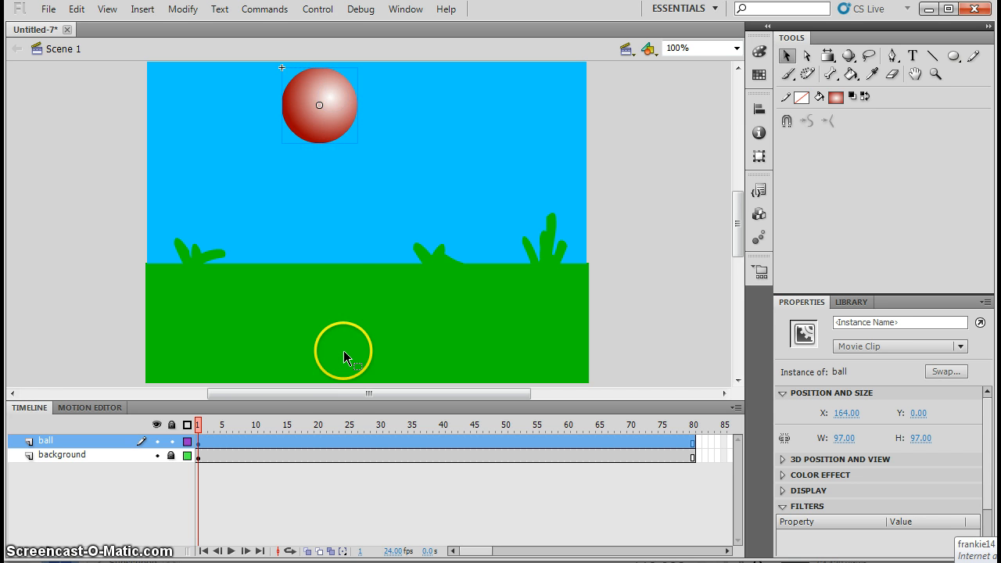
left_click(693, 441)
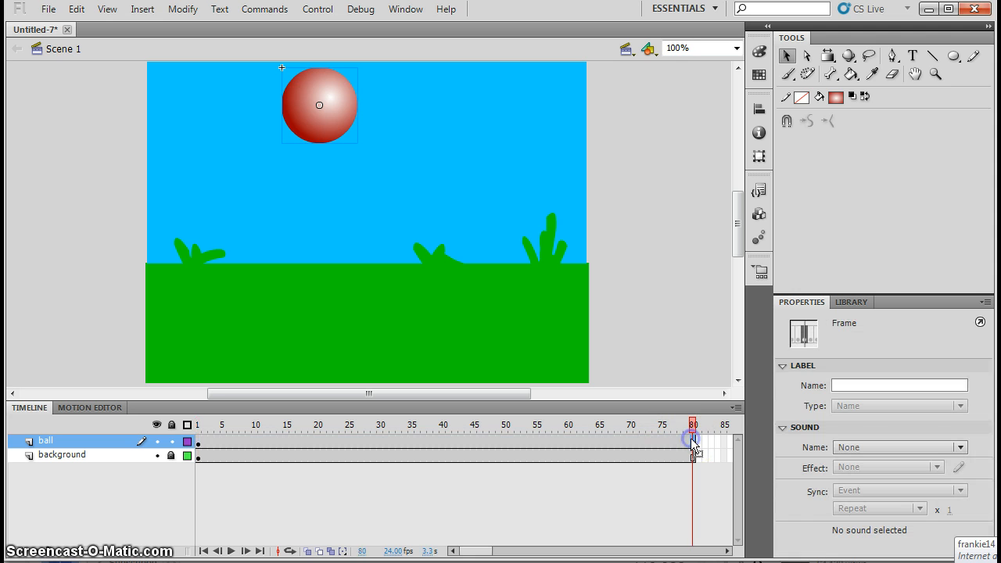
- Insert a keyframe at frame 40 of the ball layer and lower the ball onto the grass horizon, at Y 154
left_click(442, 442)
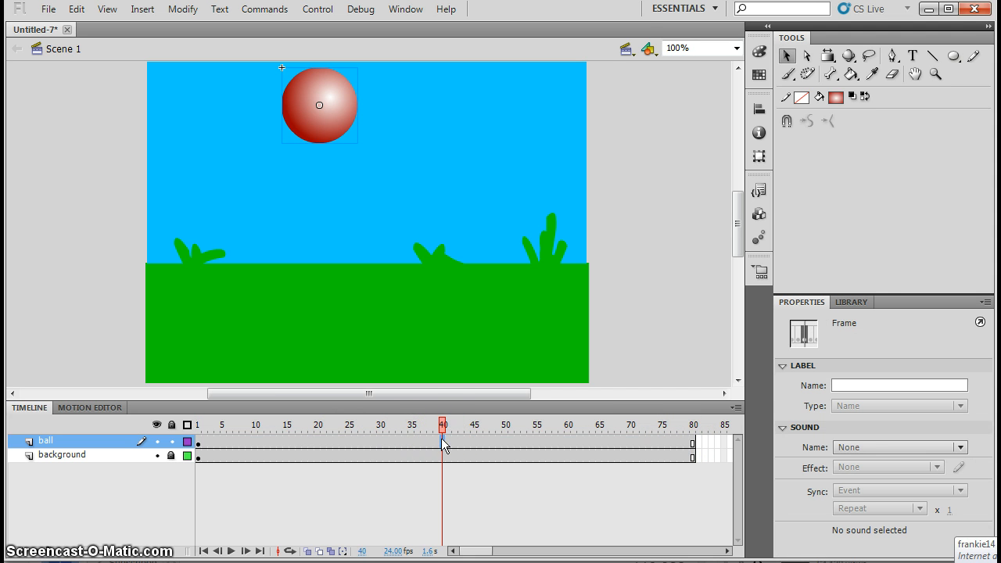
right_click(443, 444)
left_click(510, 127)
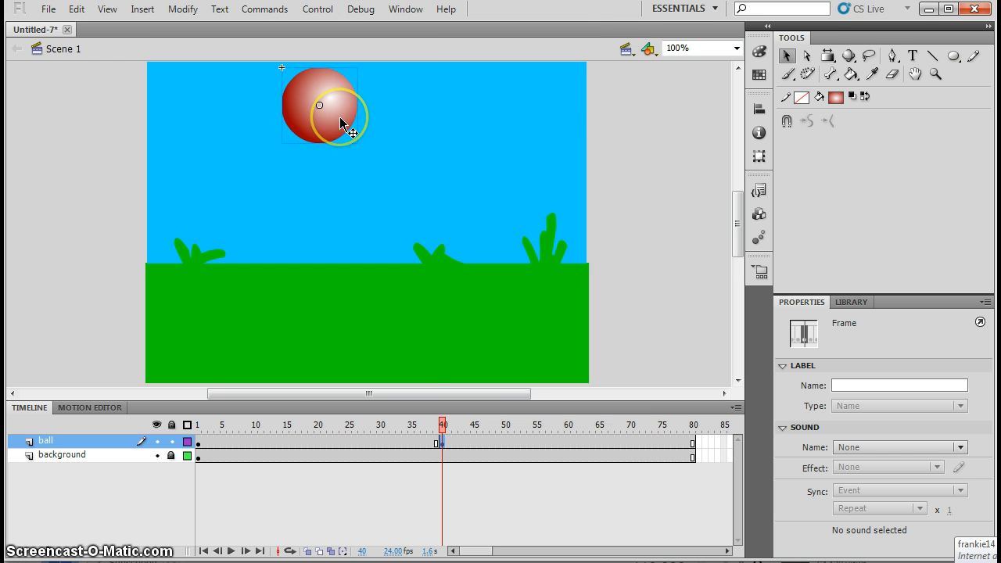
left_click_drag(339, 117, 337, 237)
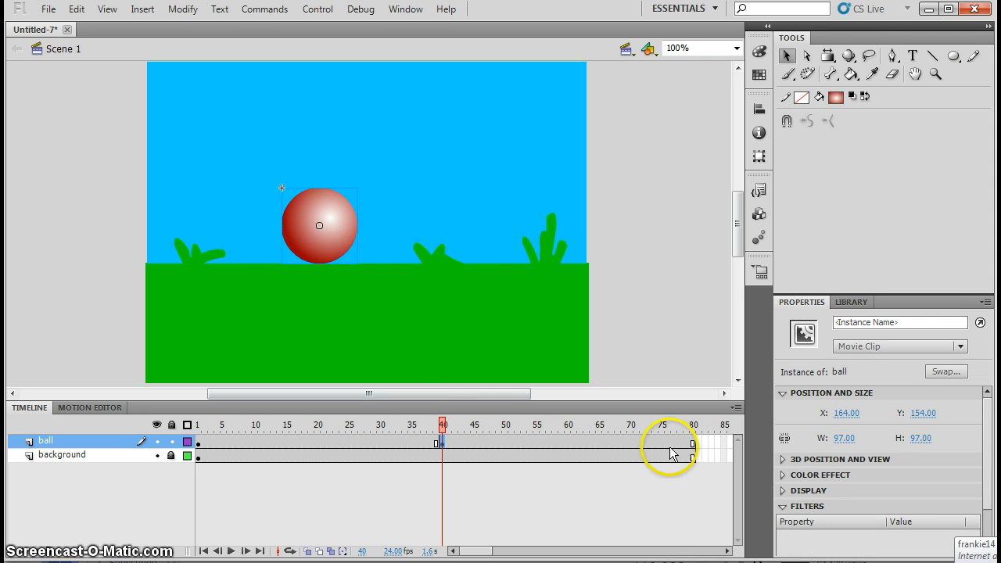
- With the ball layer at frame 80, move the ball straight back up to the stage's top edge, at Y 0
left_click(692, 443)
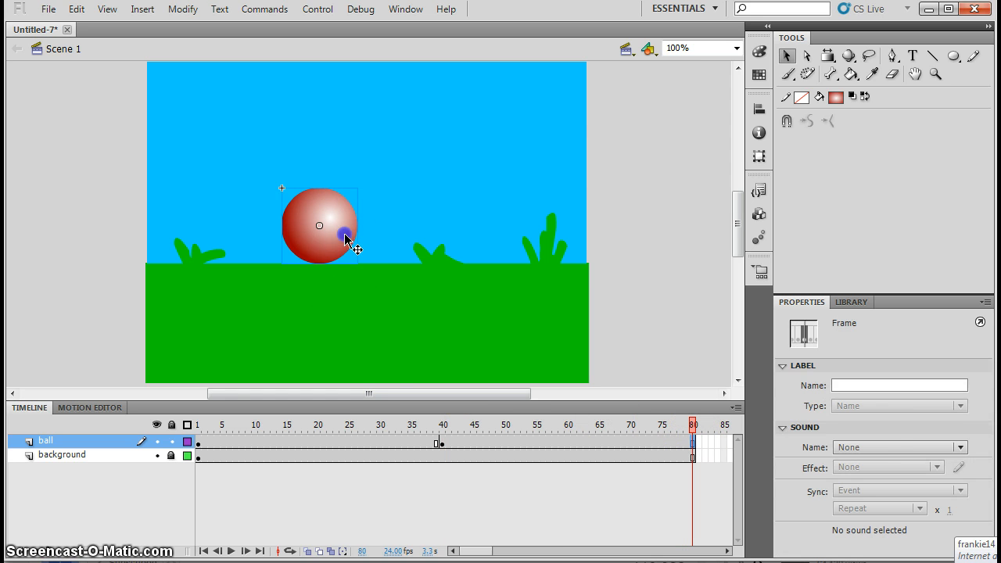
left_click_drag(343, 233, 346, 113)
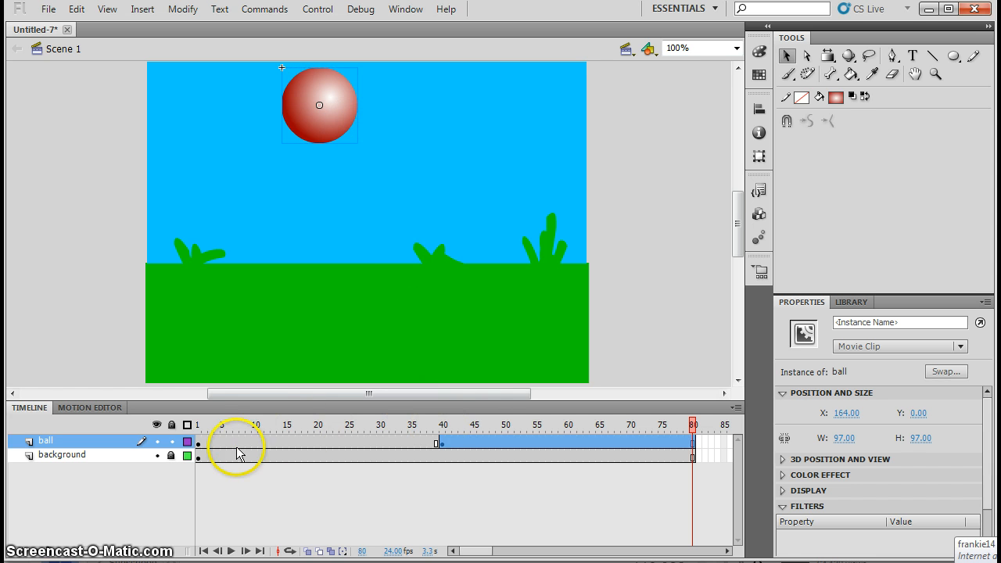
left_click(199, 443)
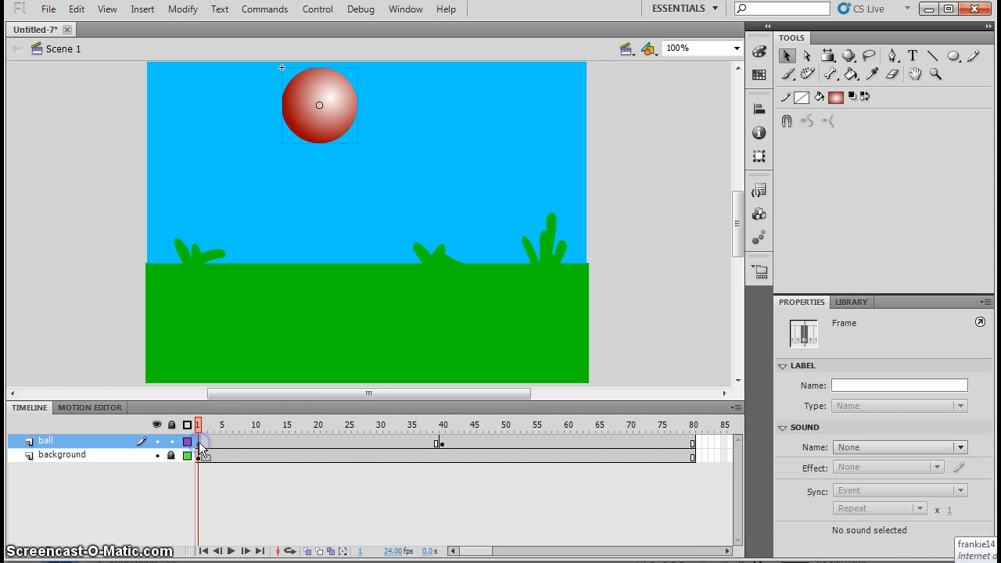
- On the ball layer's frame 40 keyframe, lower the ball straight down onto the grass horizon
left_click(442, 444)
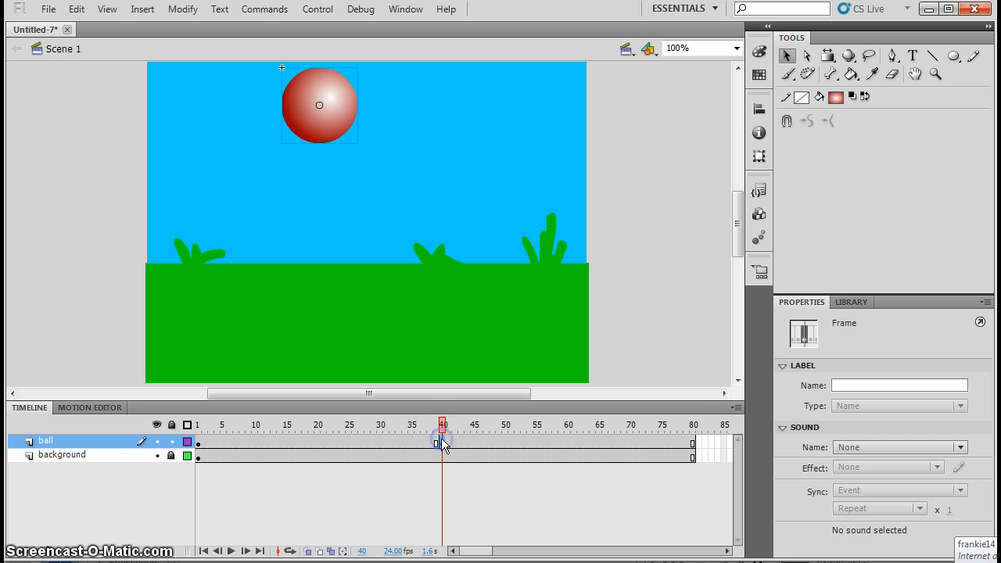
left_click(692, 443)
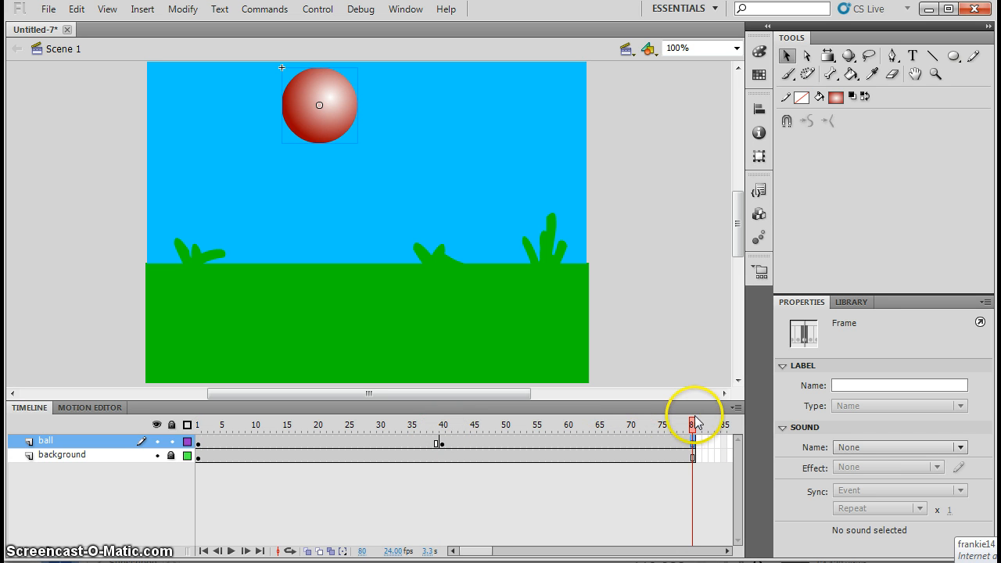
left_click_drag(691, 423, 440, 424)
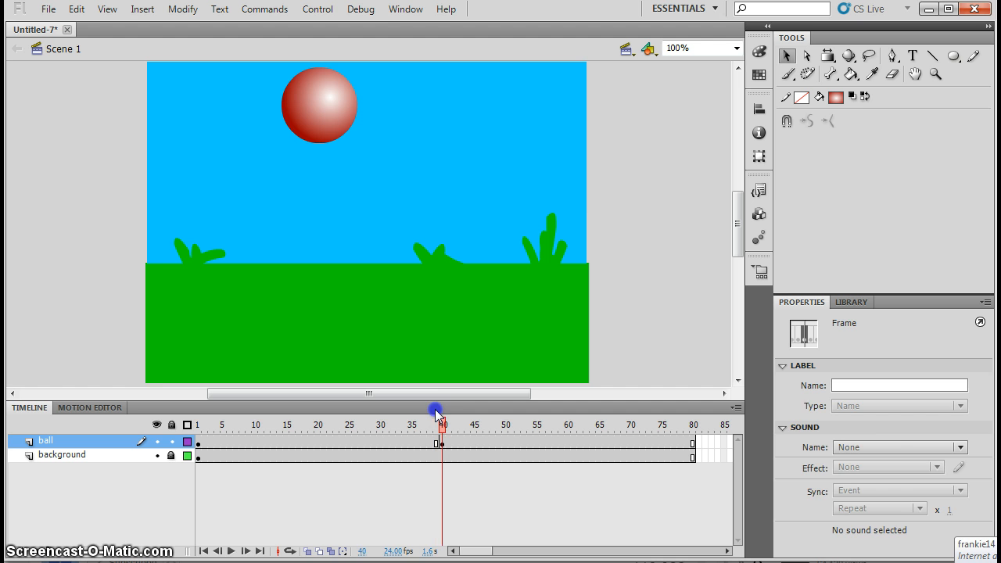
left_click(442, 443)
left_click(442, 445)
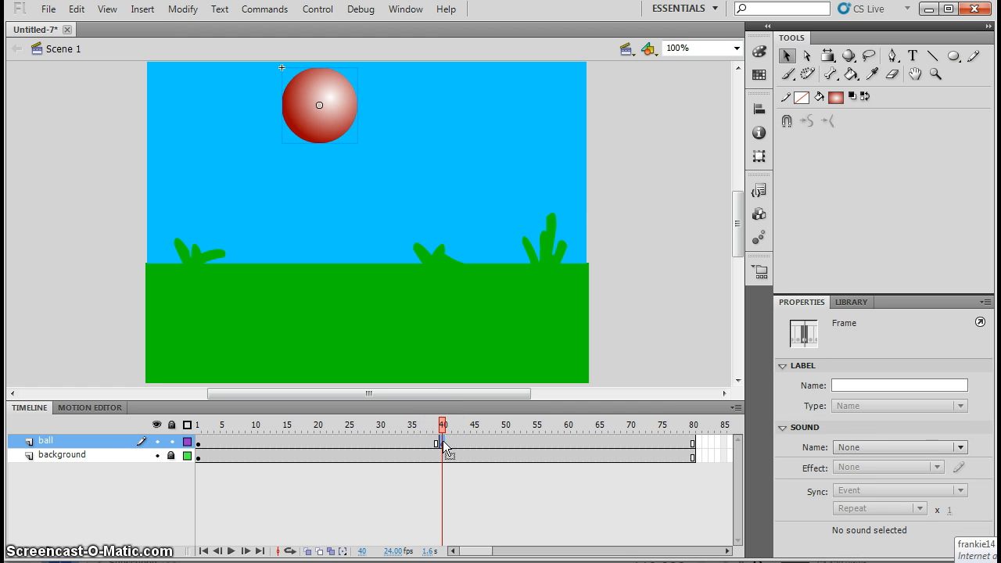
left_click_drag(335, 118, 338, 239)
- Insert a keyframe at frame 80 of the ball layer and move the ball straight up to the stage's top edge, at Y 0
left_click(693, 443)
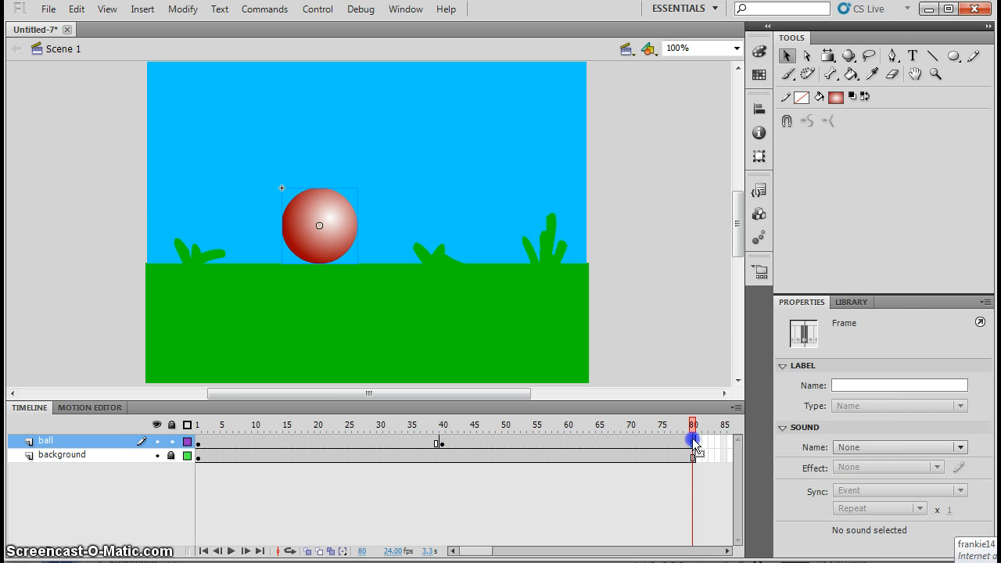
right_click(692, 443)
left_click(750, 127)
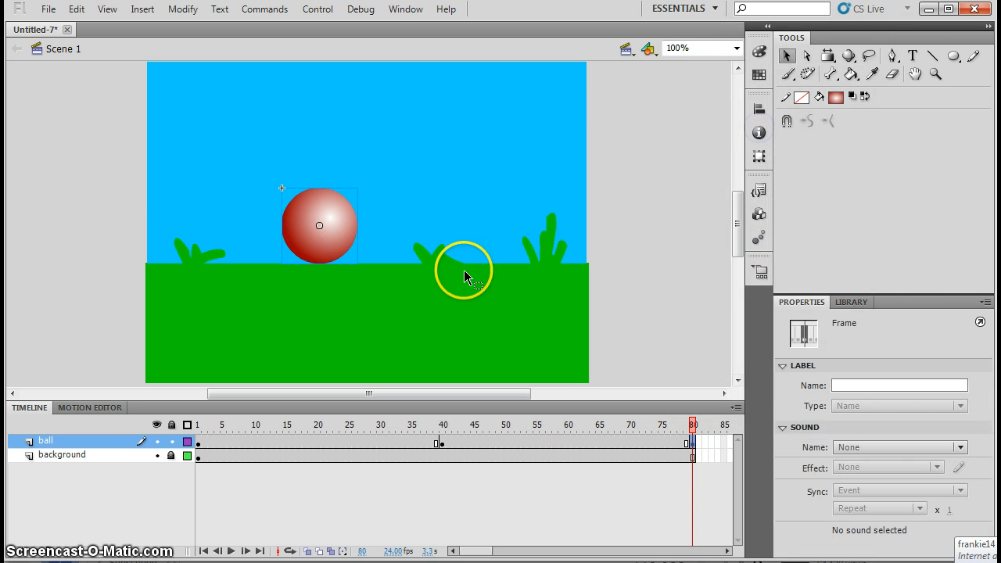
left_click_drag(329, 249, 324, 125)
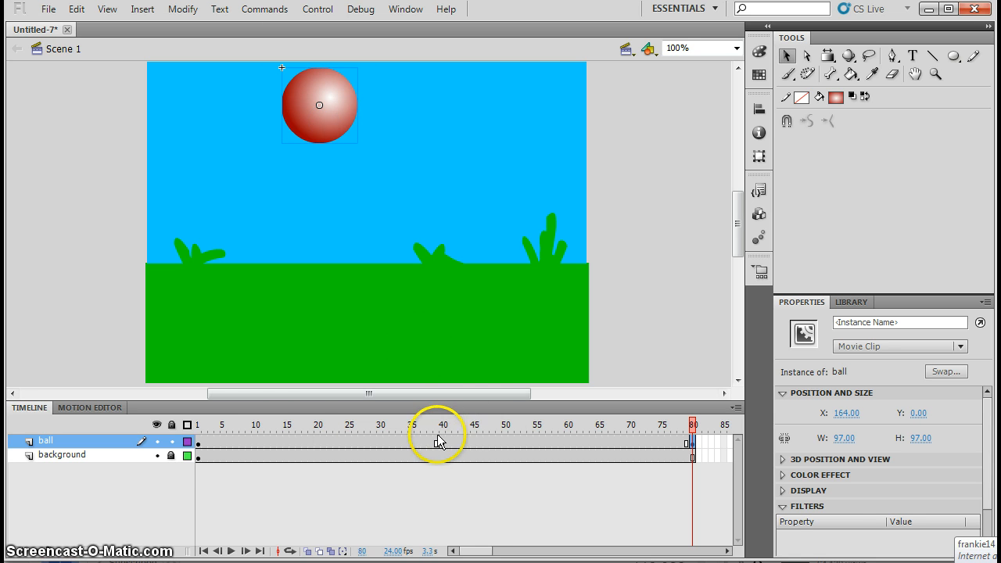
- Check the ball's position on keyframes 1, 40 and 80, and play the untweened animation as a test movie
left_click(200, 442)
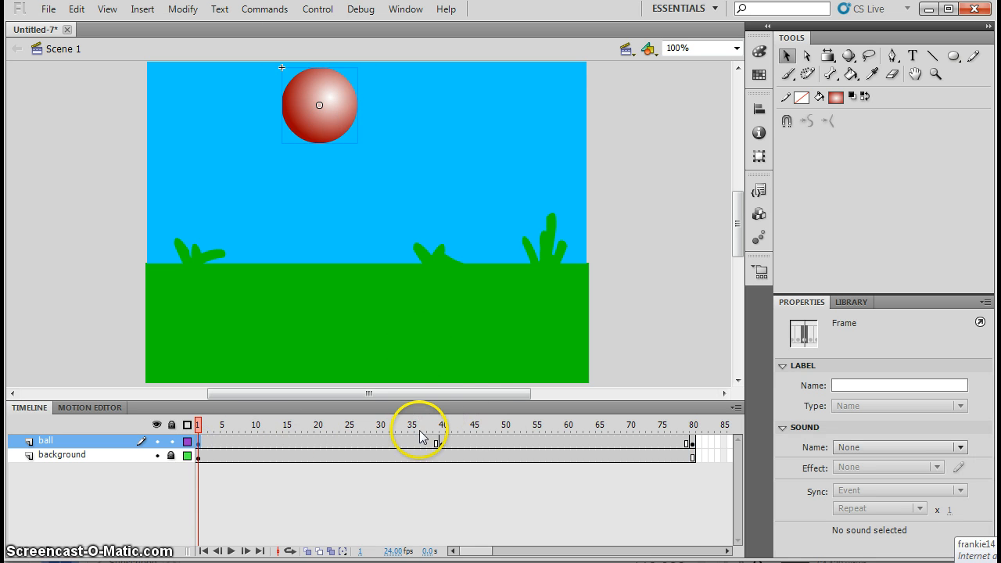
left_click(440, 443)
left_click(692, 443)
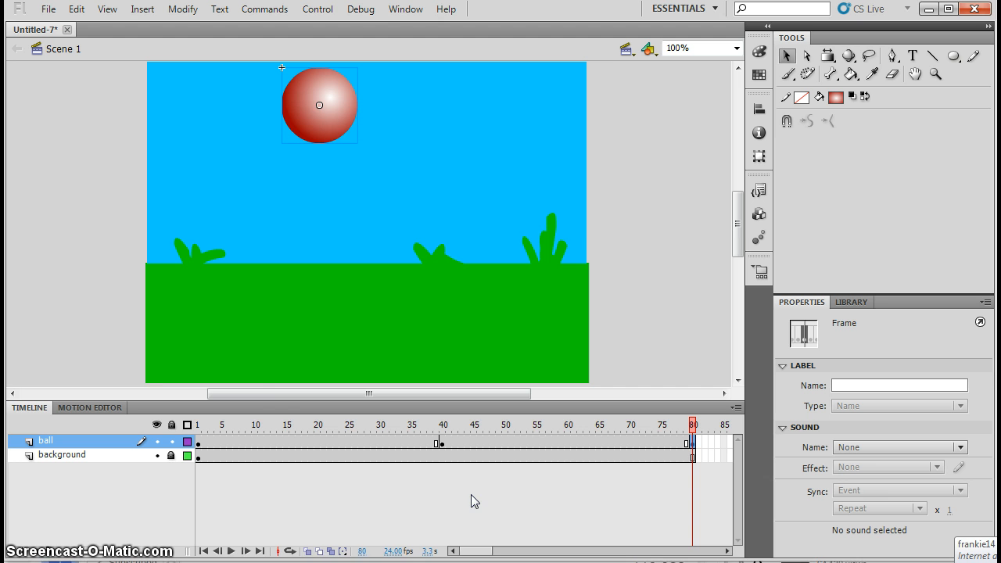
key("ctrl+Return")
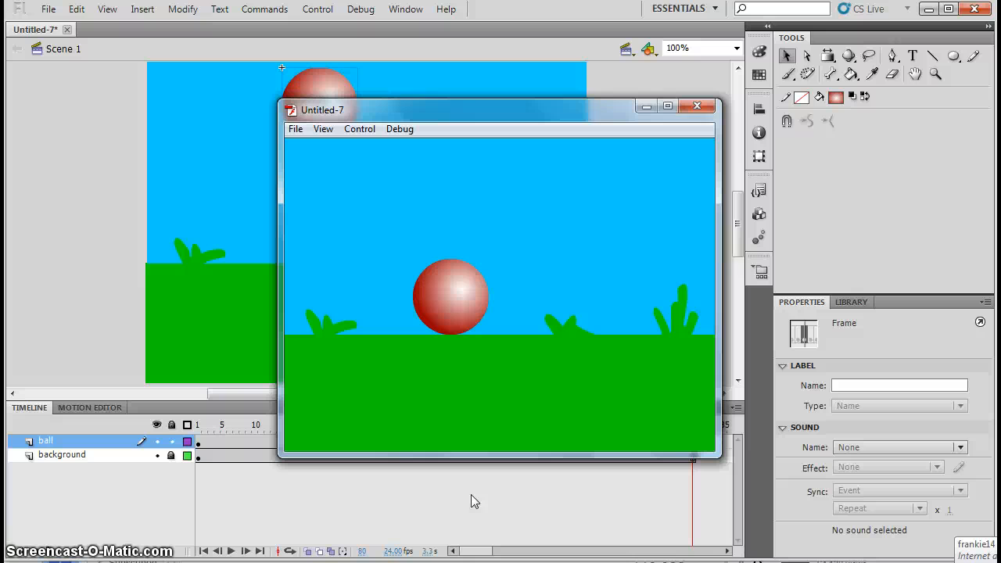
left_click(697, 106)
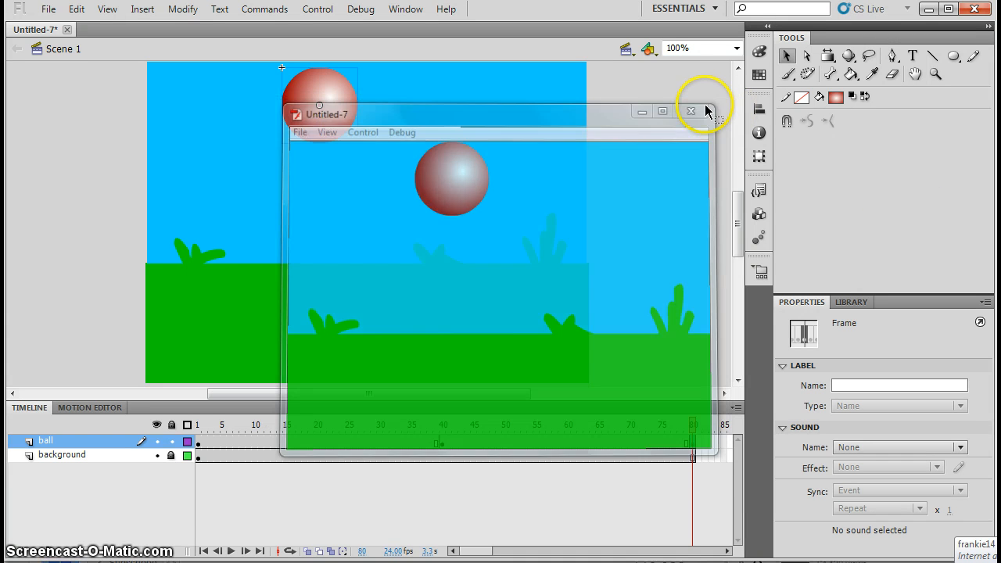
- Create a classic tween on the ball layer between frames 1 and 40
left_click(305, 442)
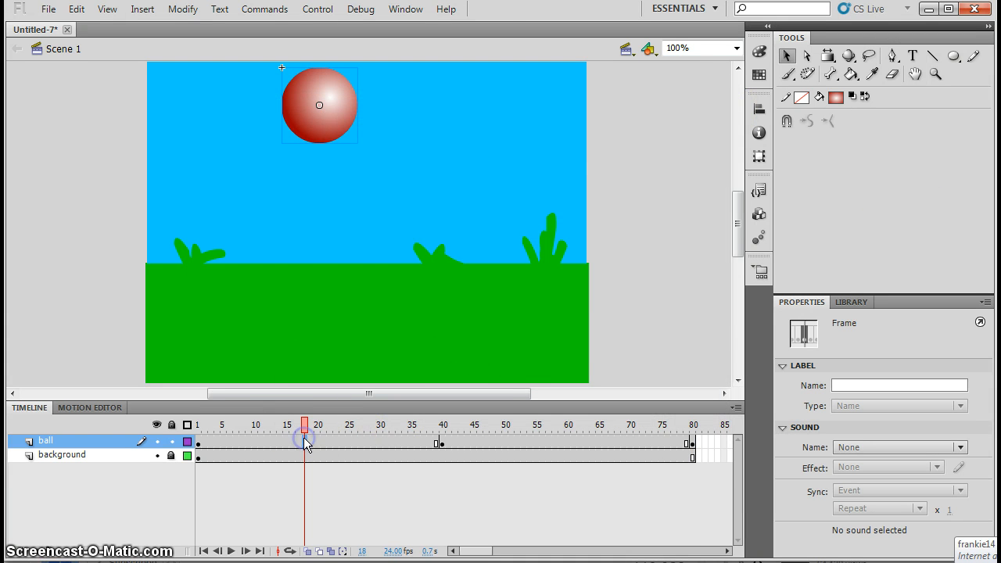
right_click(303, 442)
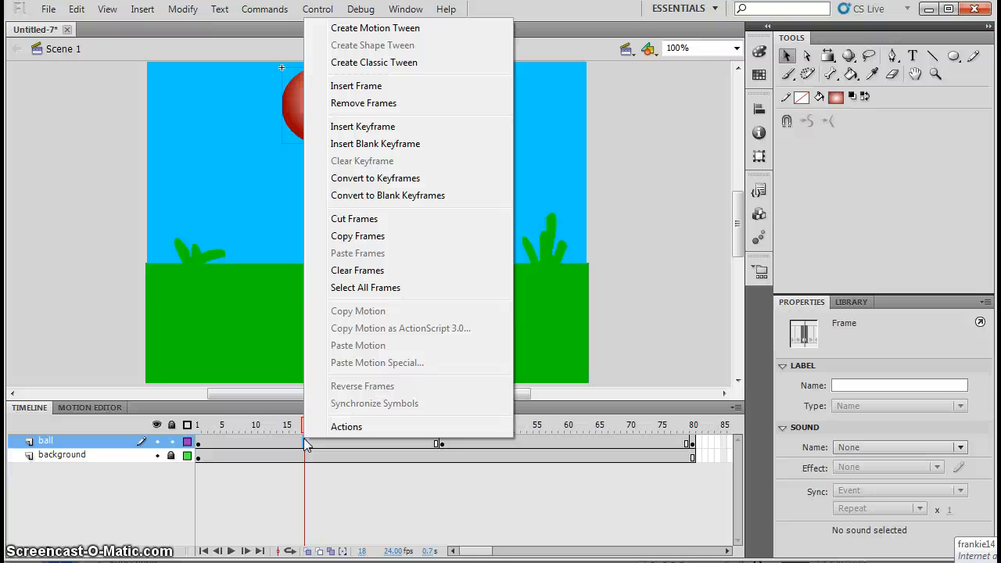
left_click(279, 443)
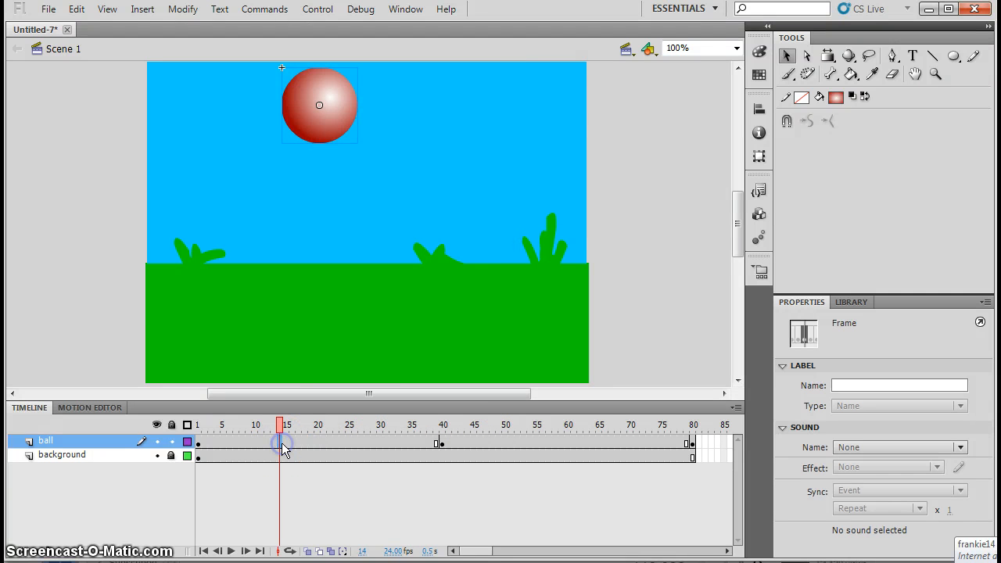
right_click(282, 442)
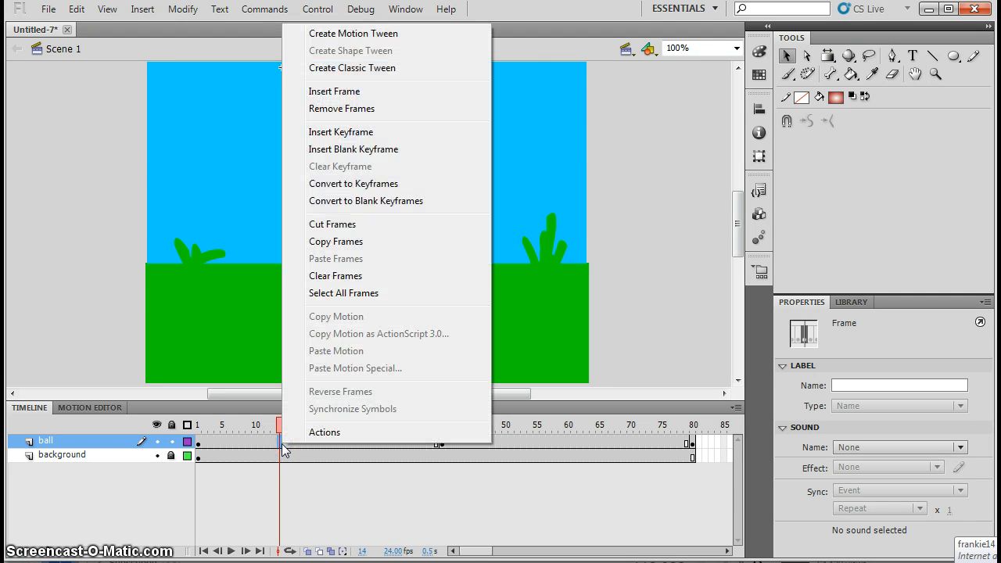
left_click(369, 67)
- Create a classic tween on the ball layer between frames 40 and 80 and preview the bounce as a test movie
left_click(529, 443)
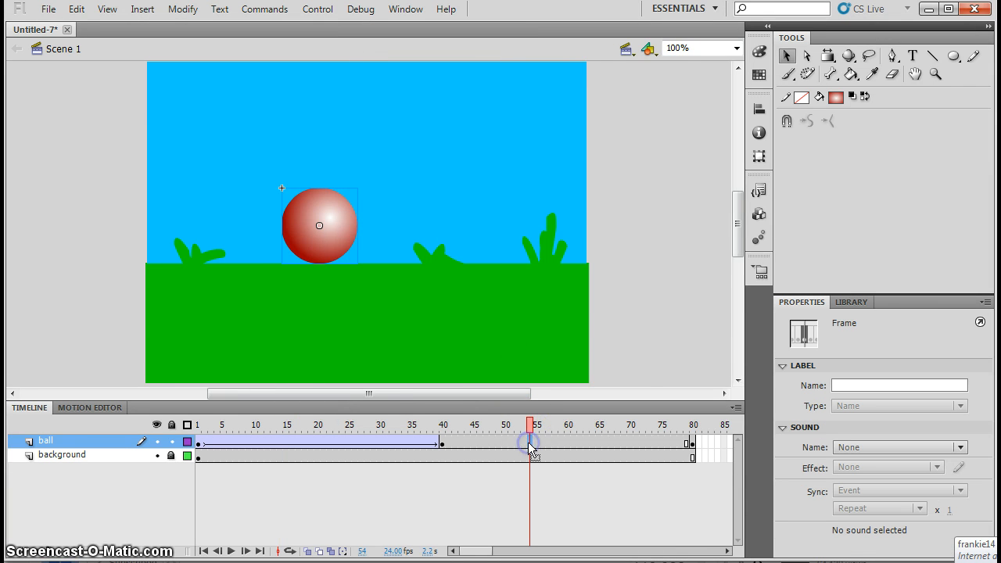
right_click(529, 444)
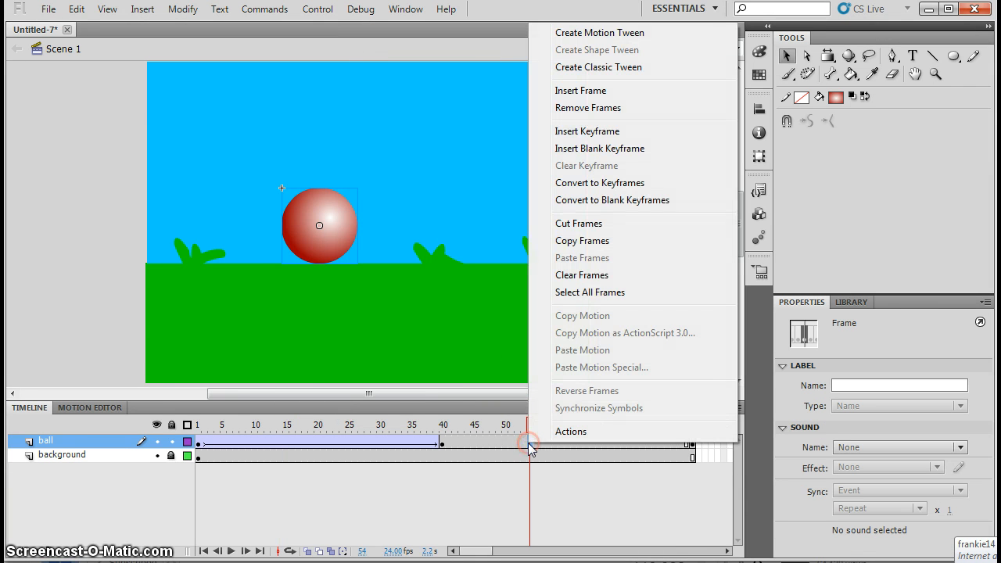
left_click(610, 68)
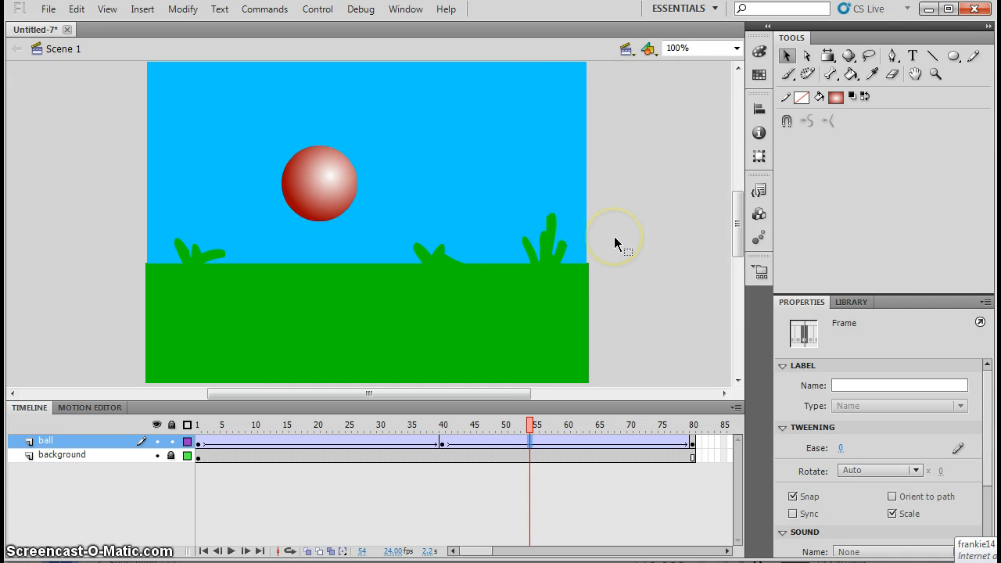
key("ctrl+Return")
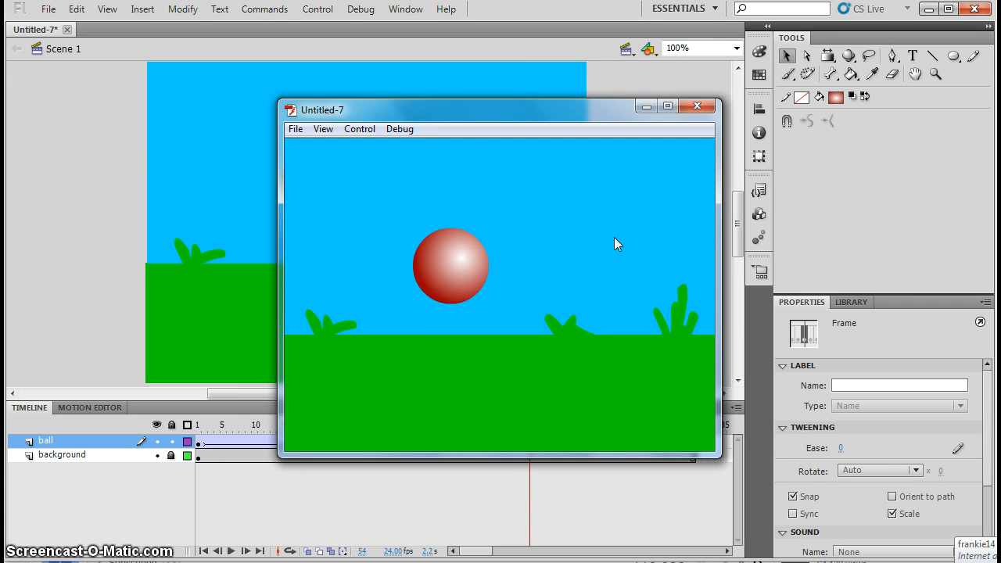
left_click(381, 373)
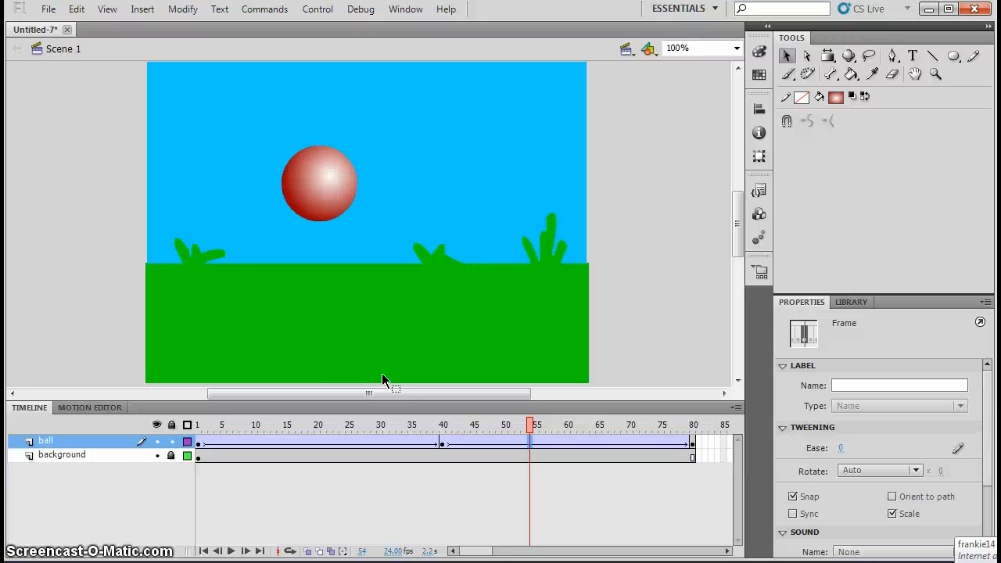
- Try an ease out on the ball's first tween and an ease of -100 on its second tween
left_click(305, 442)
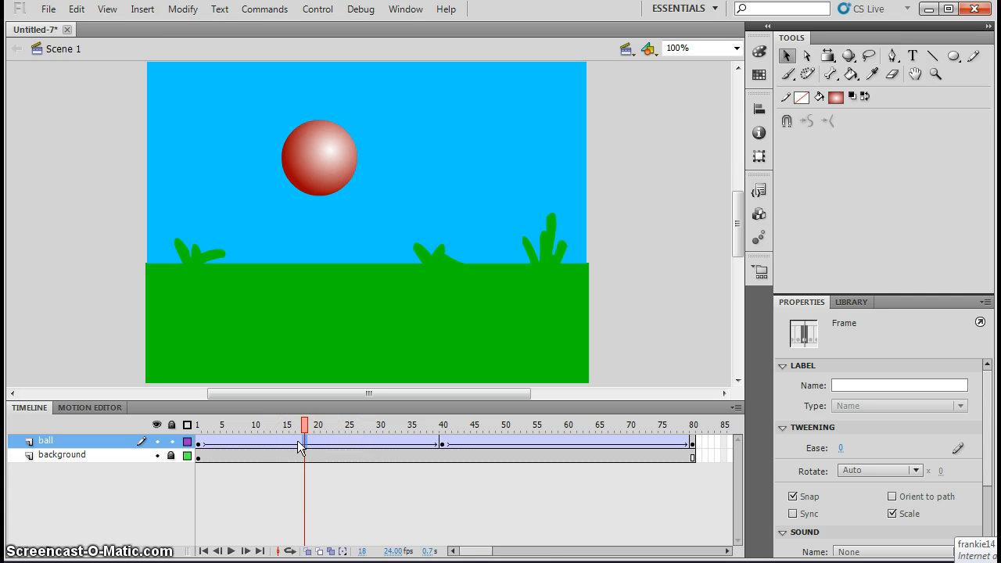
left_click(301, 443)
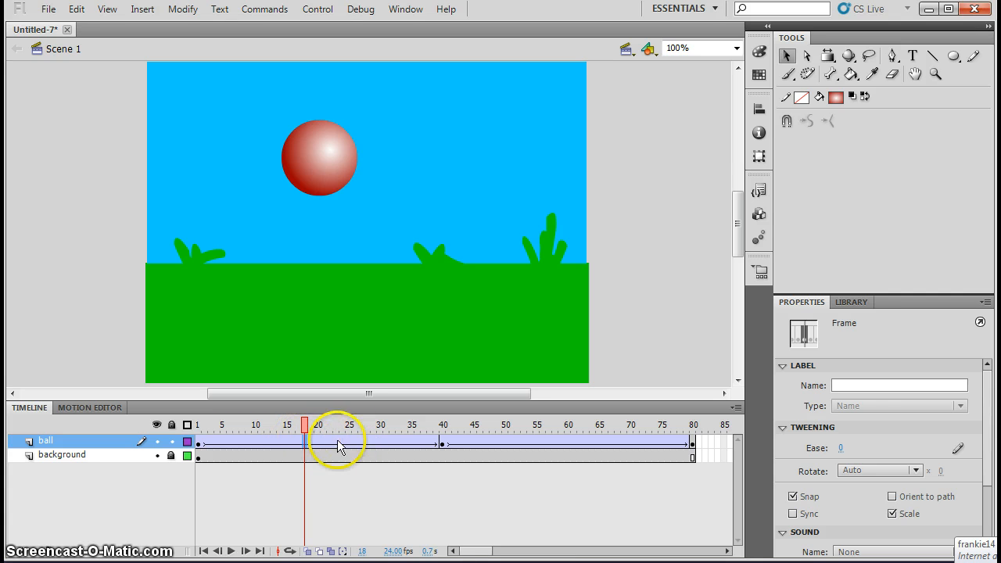
left_click(841, 450)
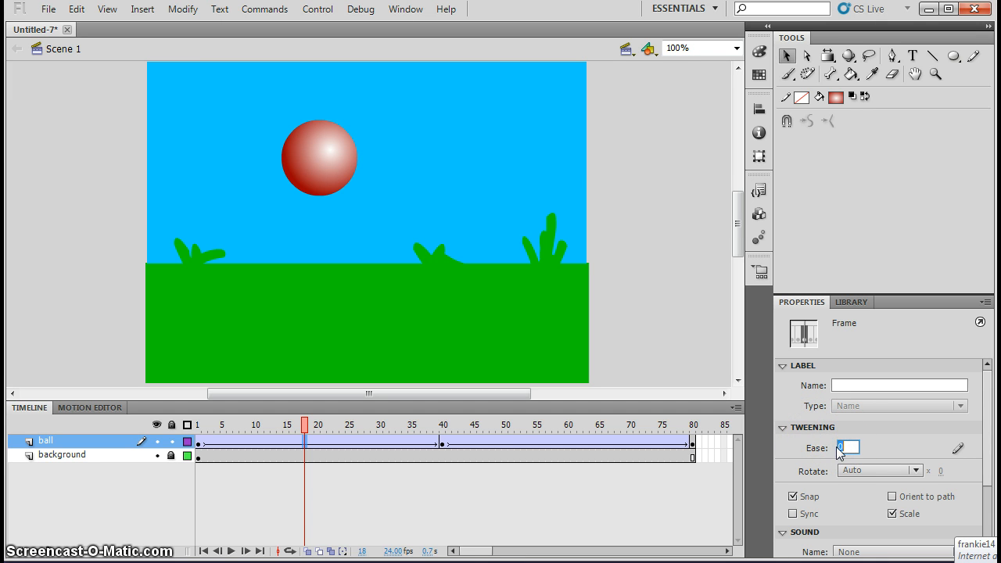
left_click_drag(838, 452, 813, 448)
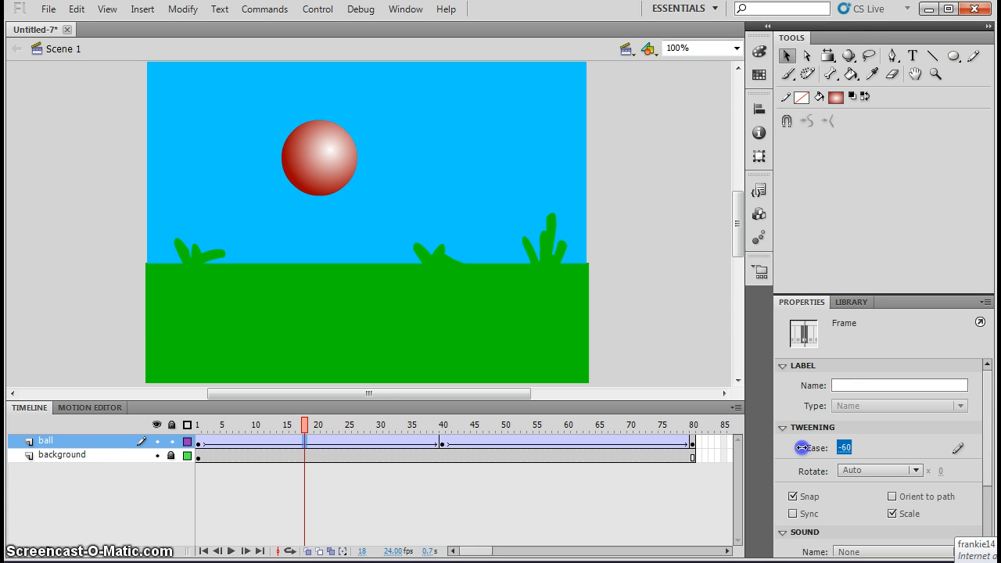
left_click_drag(801, 447, 928, 449)
left_click(586, 443)
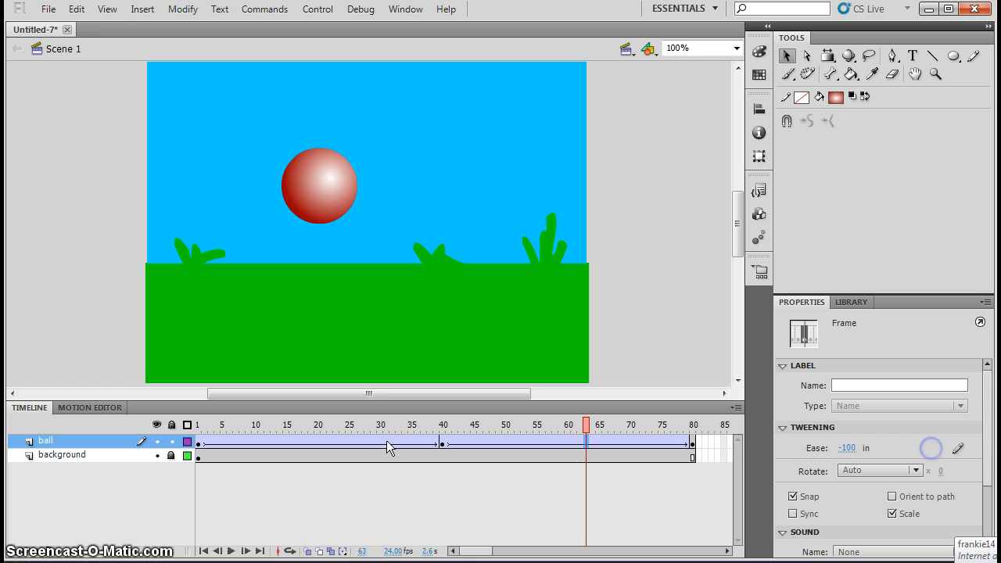
- Set the ease of the ball's falling tween, between frames 1 and 40, to -100
left_click(386, 444)
left_click(847, 451)
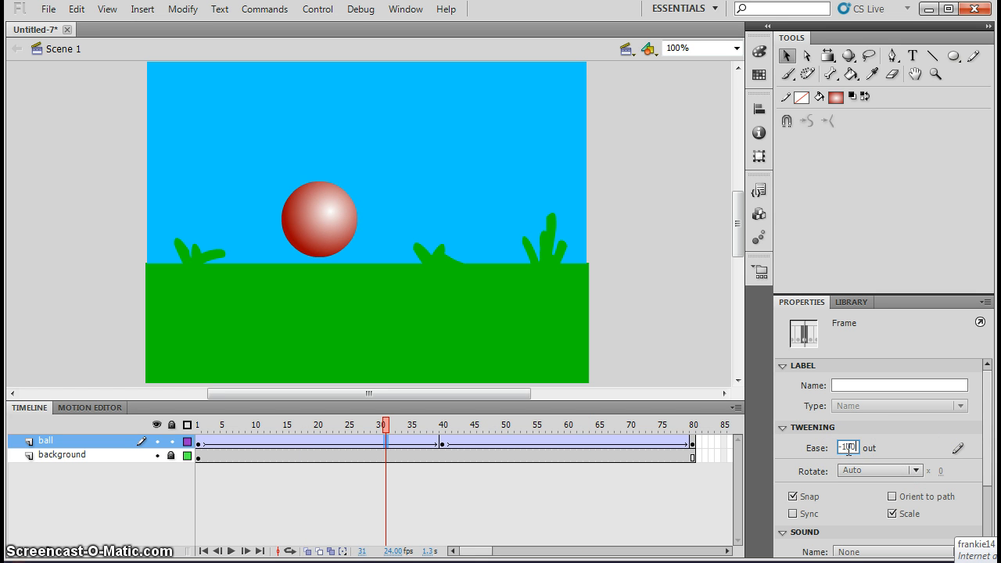
key("Return")
- Set the ease of the ball's rising tween, between frames 40 and 80, to 100 and preview the result as a test movie
left_click(588, 444)
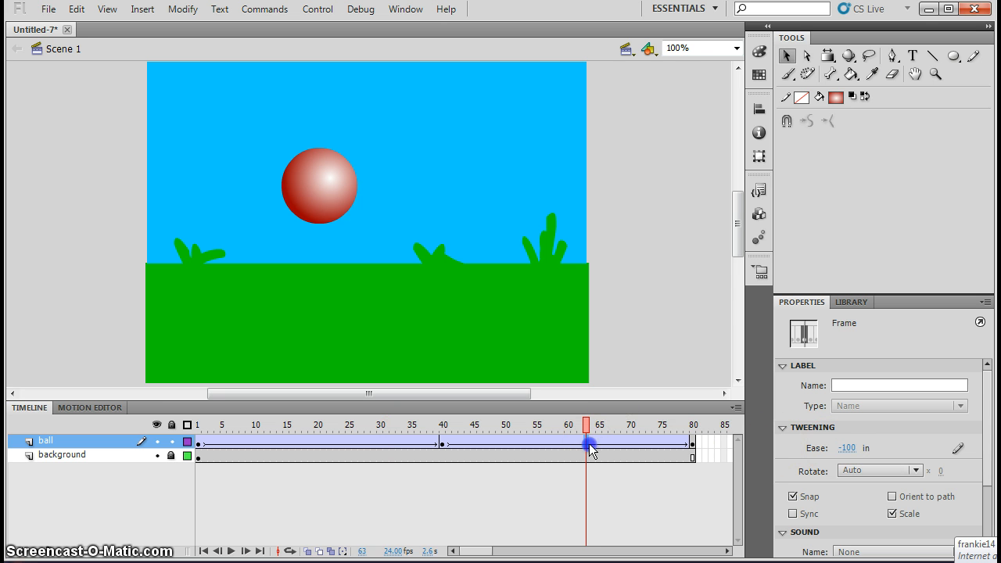
right_click(590, 449)
left_click(588, 443)
left_click(849, 448)
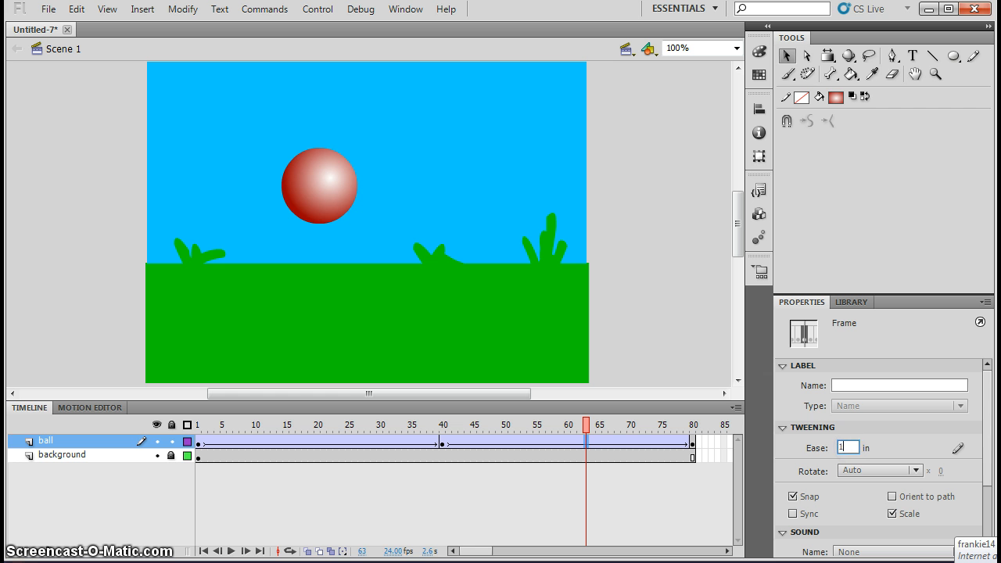
type("100")
key("Return")
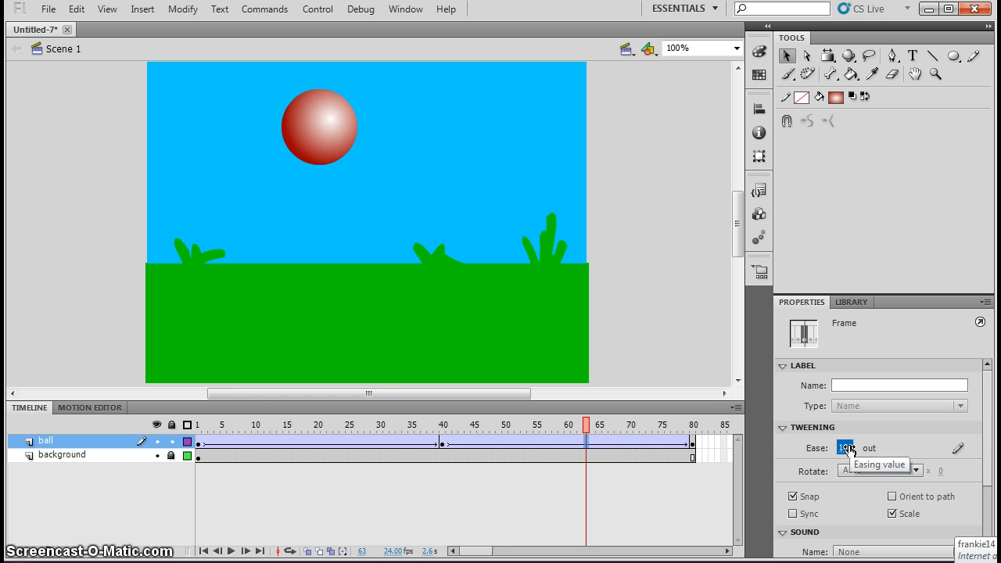
key("ctrl+Return")
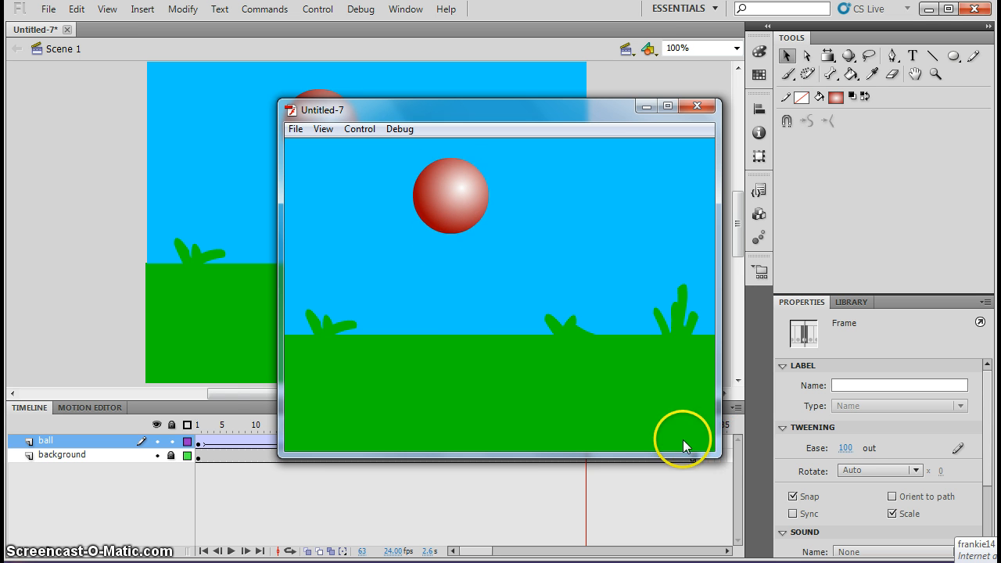
left_click(101, 561)
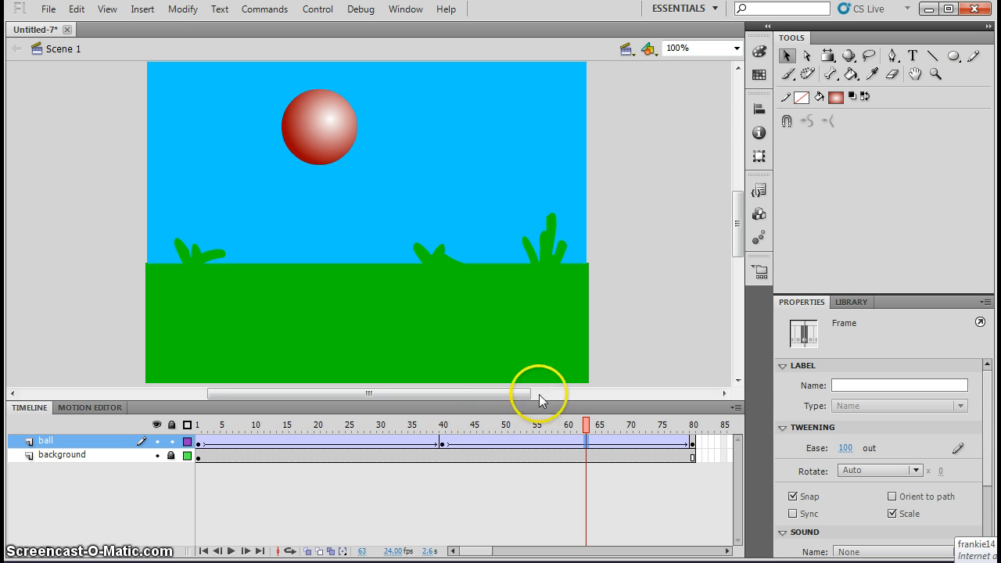
- Move the ball layer's ground-contact keyframe from frame 40 to frame 35
left_click(442, 442)
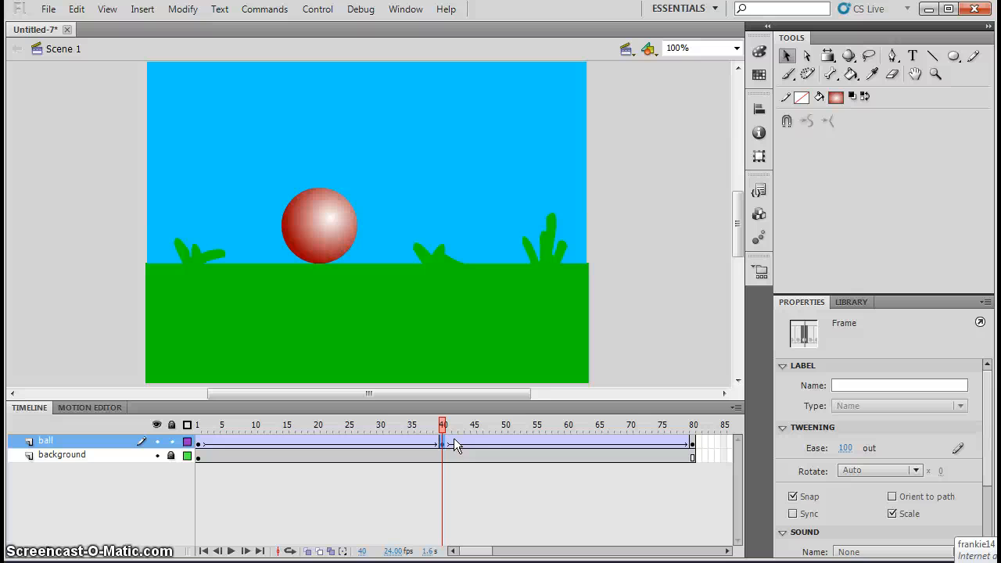
left_click(444, 443)
left_click_drag(444, 443, 411, 442)
right_click(403, 442)
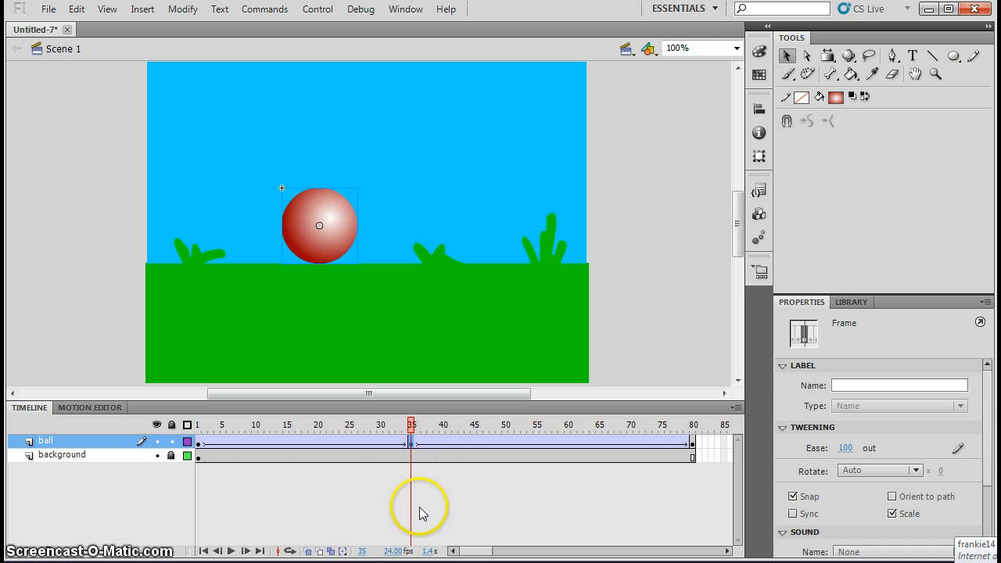
- Insert a keyframe at frame 40 of the ball layer, inside the rising tween
left_click(443, 442)
right_click(443, 443)
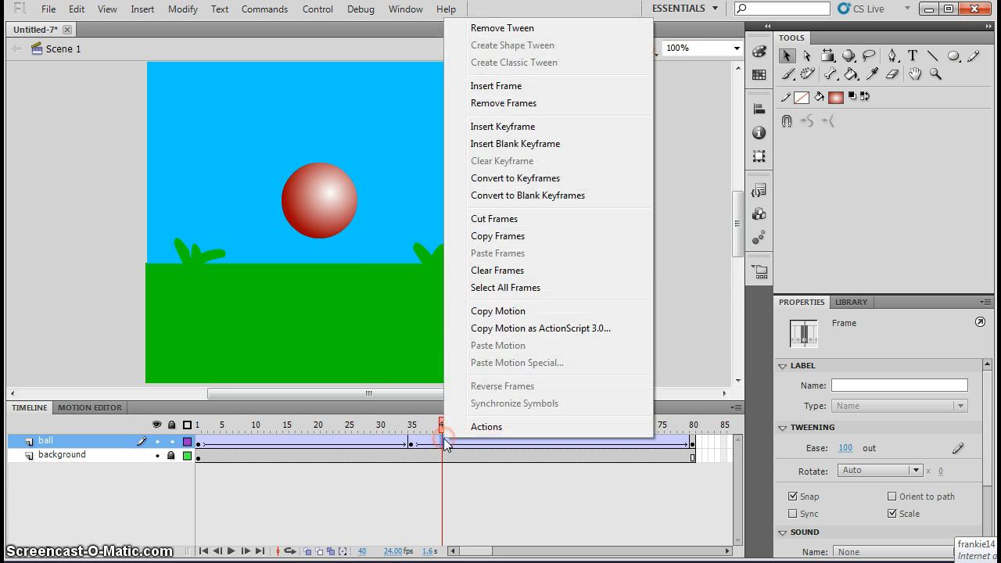
left_click(492, 129)
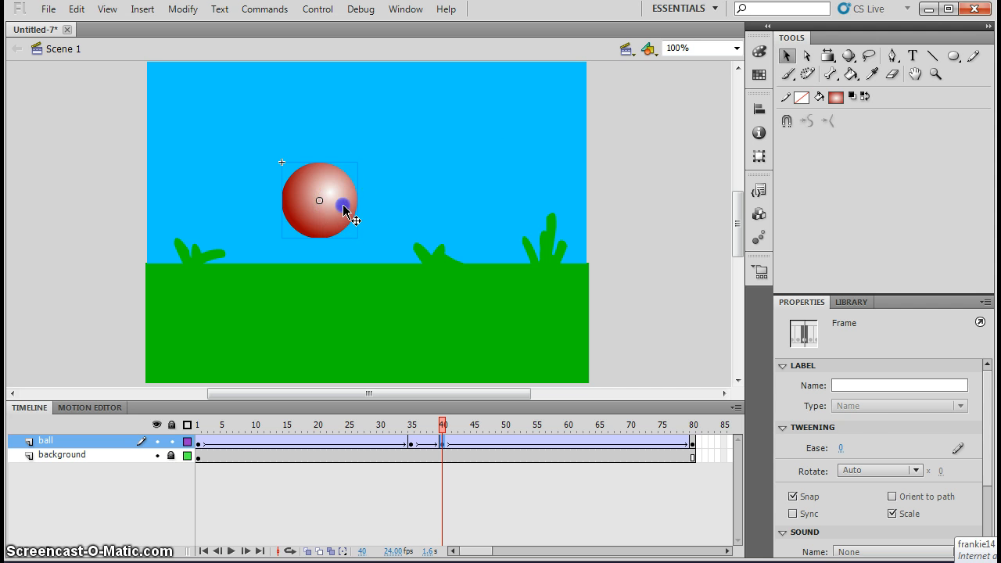
- Lower the ball onto the grass line at frame 40 and at a new ball-layer keyframe on frame 45
left_click_drag(344, 211, 343, 234)
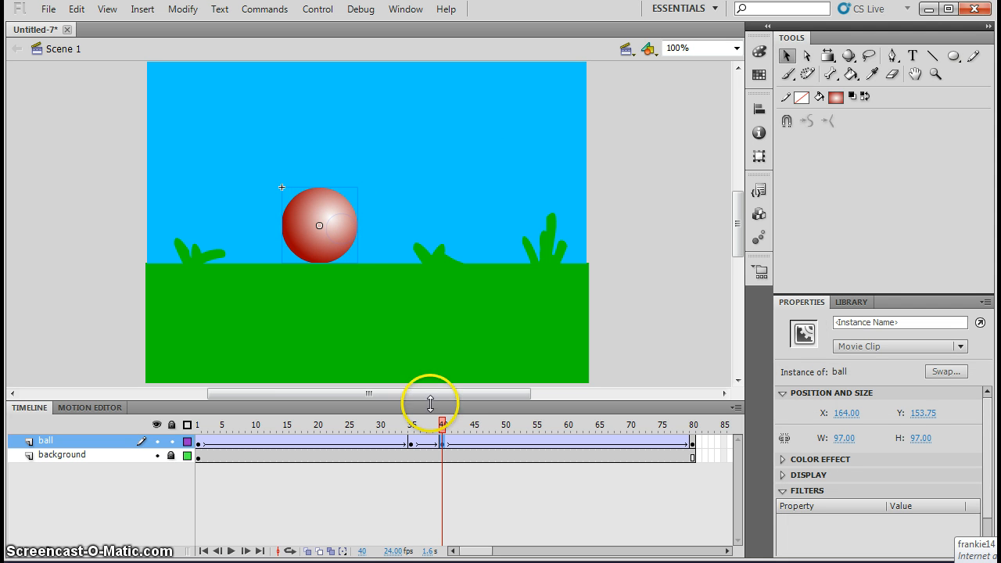
left_click(481, 442)
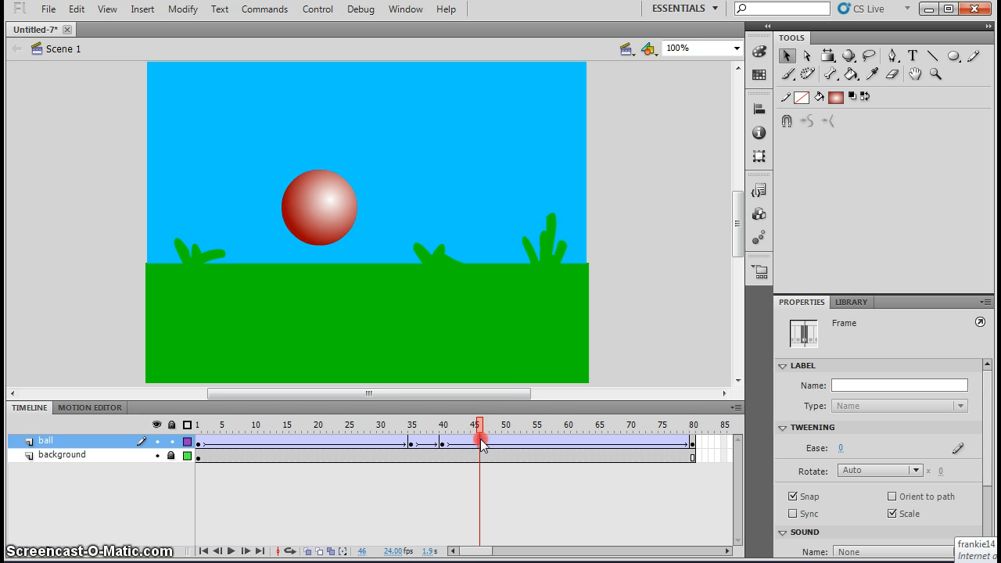
right_click(481, 442)
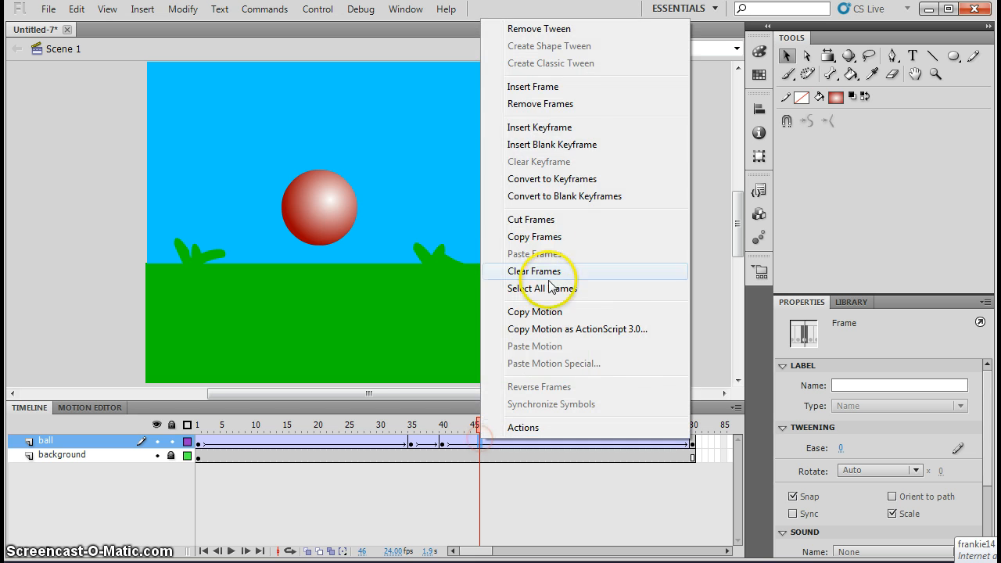
left_click(564, 126)
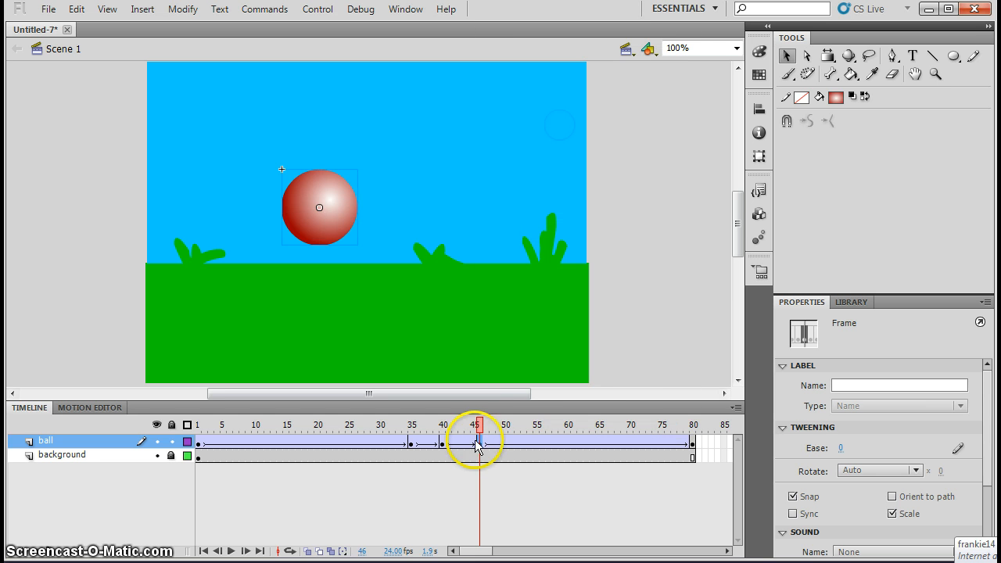
left_click_drag(478, 443, 473, 442)
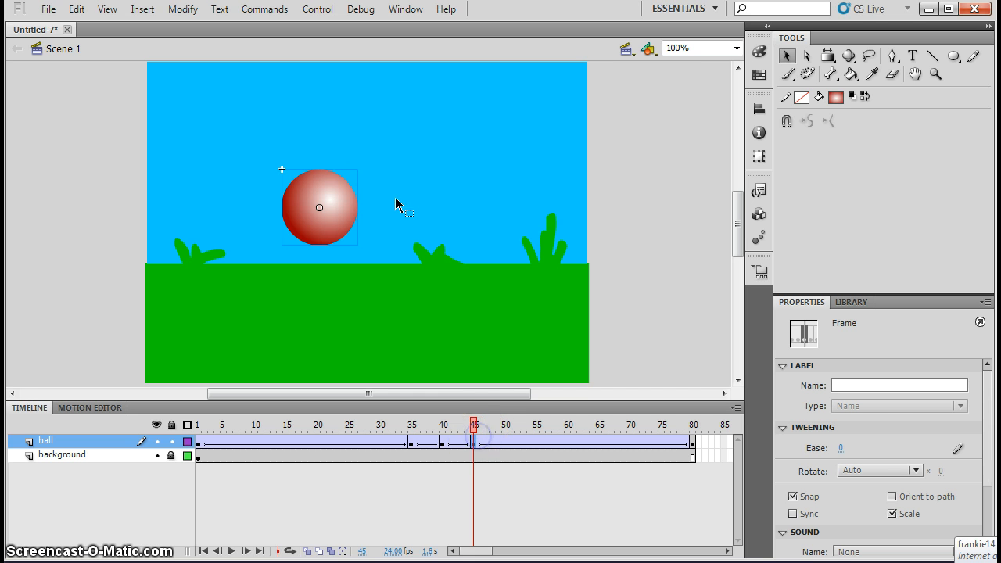
left_click_drag(328, 216, 328, 225)
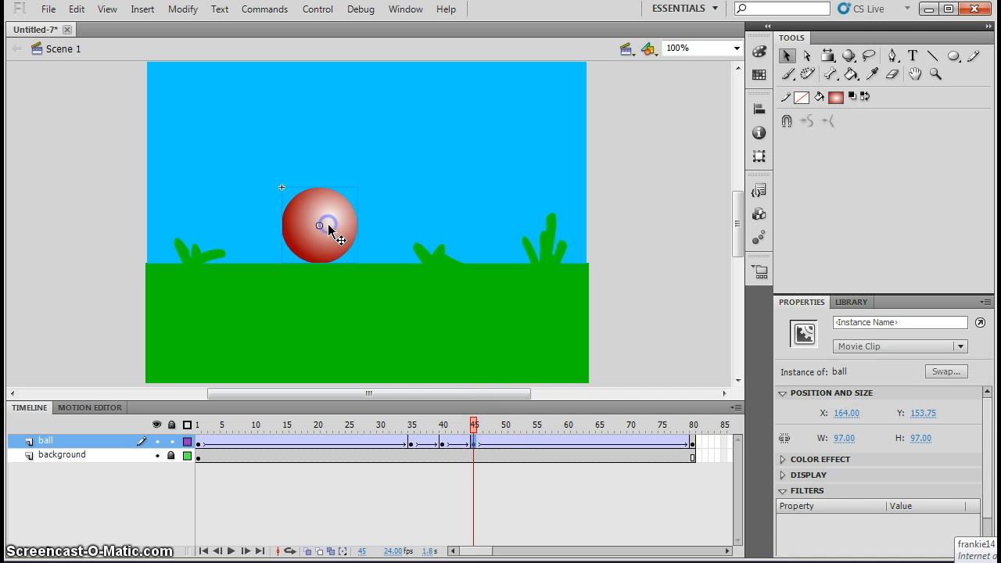
- Squash the ball at frame 40 with Free Transform to about 107 wide by 79 high, resting it on the grass line
left_click(411, 443)
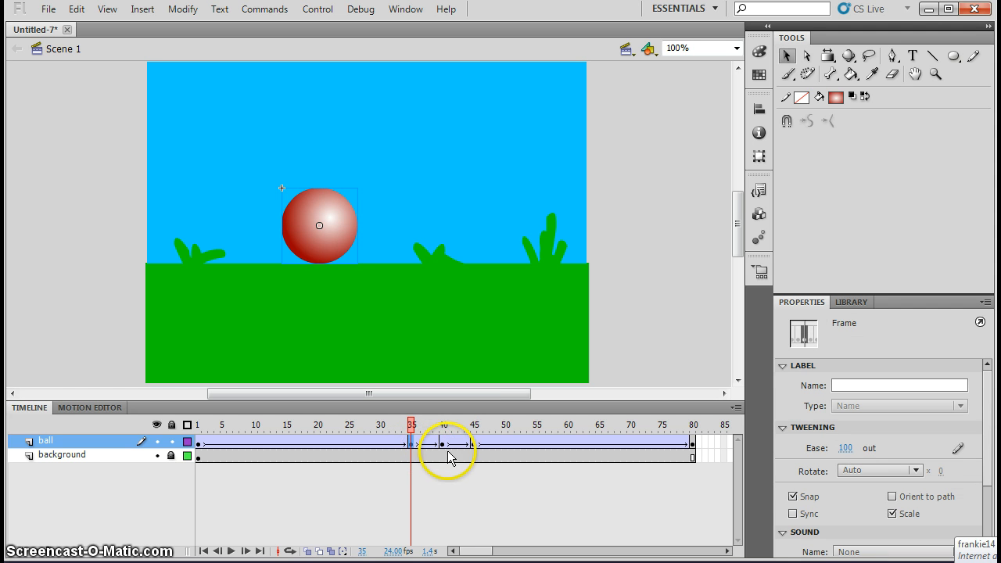
left_click(442, 444)
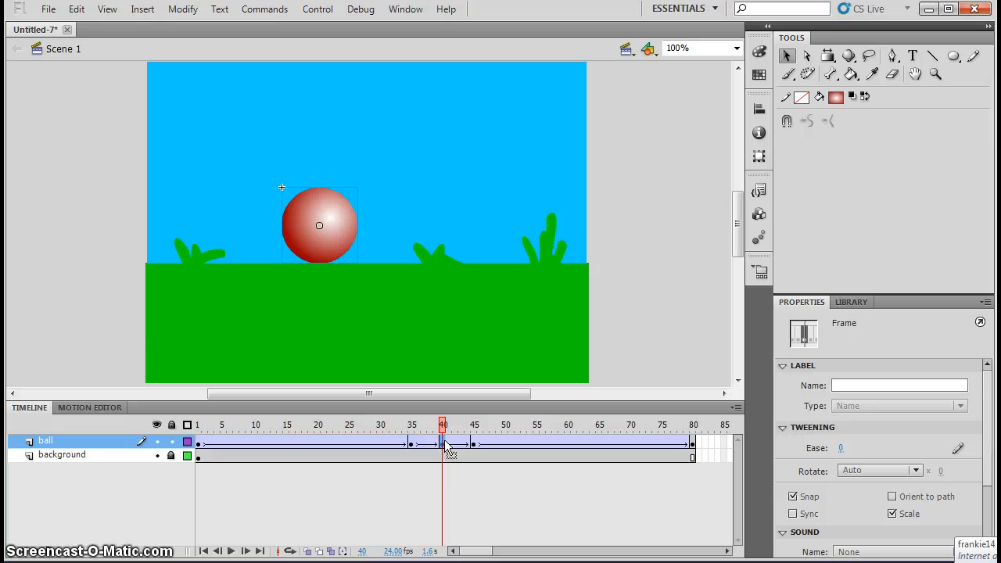
left_click(828, 54)
left_click(829, 58)
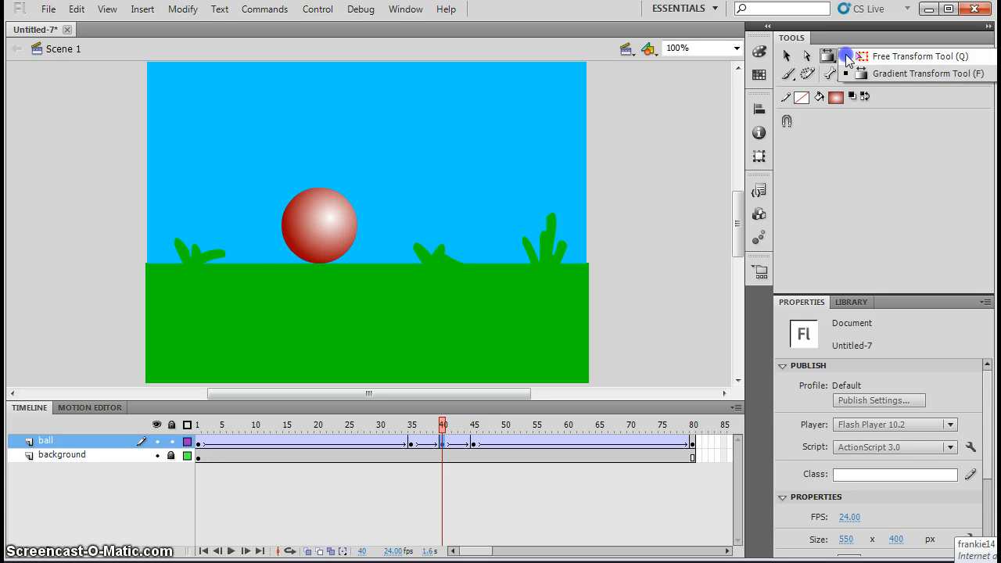
left_click(846, 60)
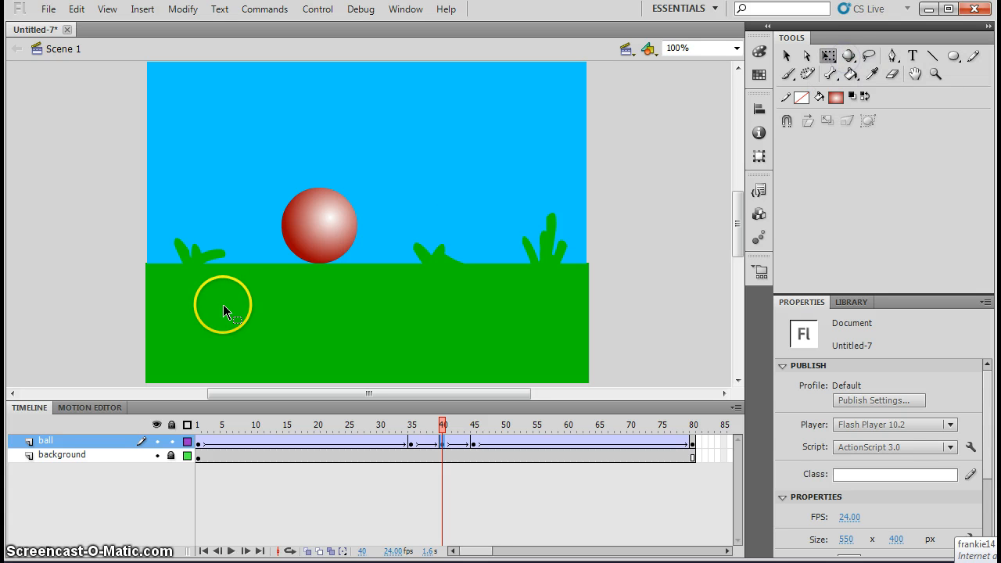
left_click(313, 238)
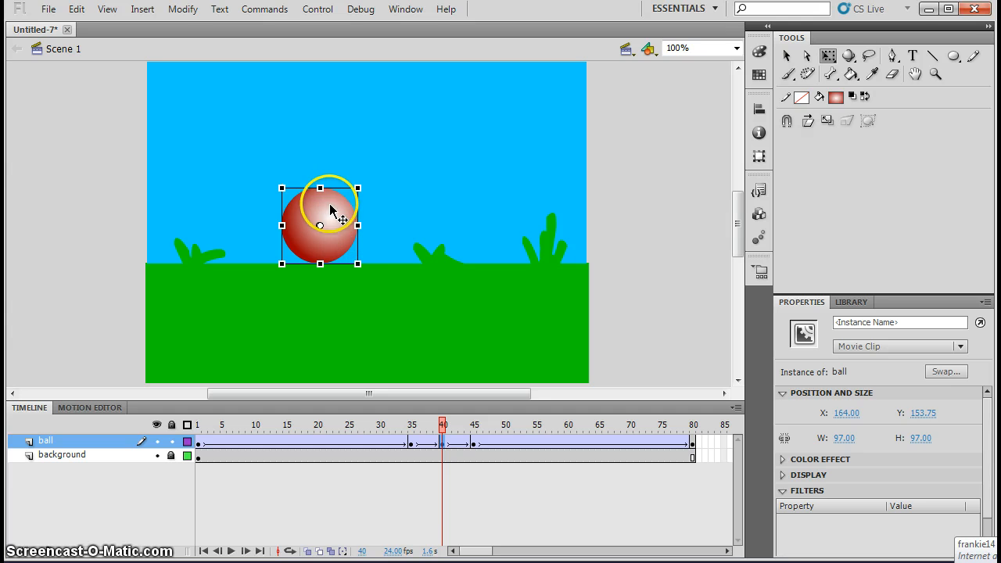
left_click_drag(320, 188, 321, 190)
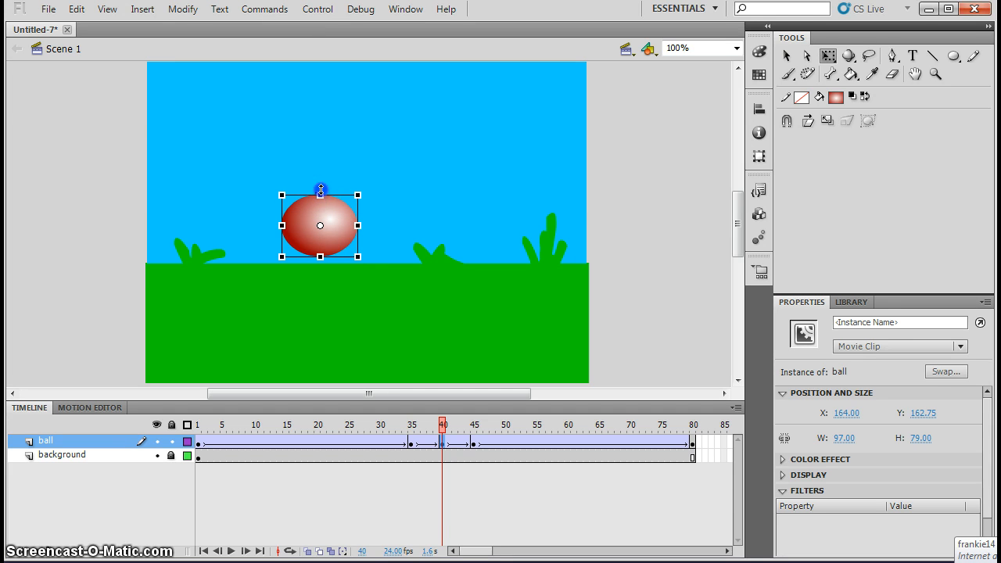
left_click_drag(358, 225, 329, 211)
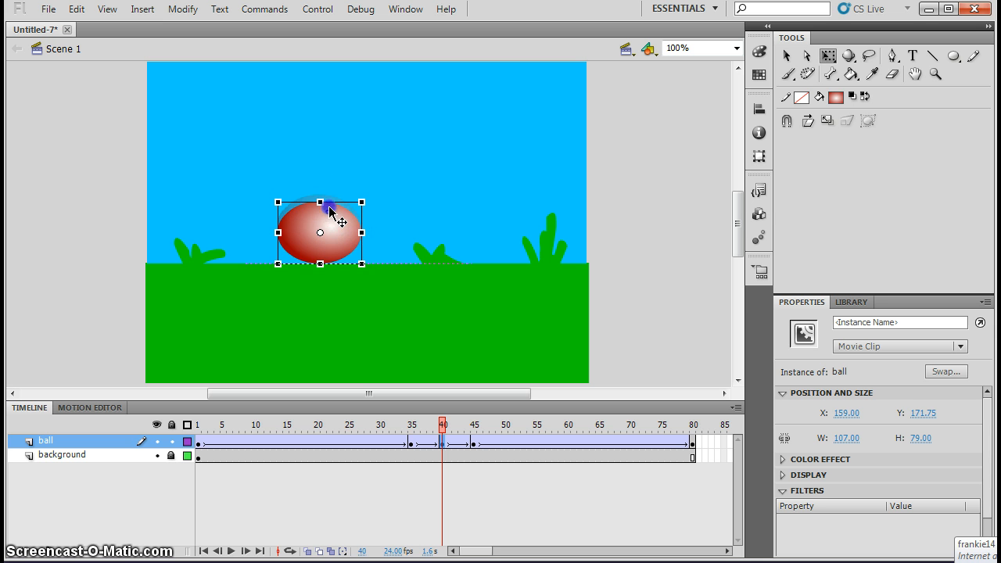
- Stretch the ball at frame 45 to about 83 wide by 123 high and rest it on the grass line
left_click(473, 443)
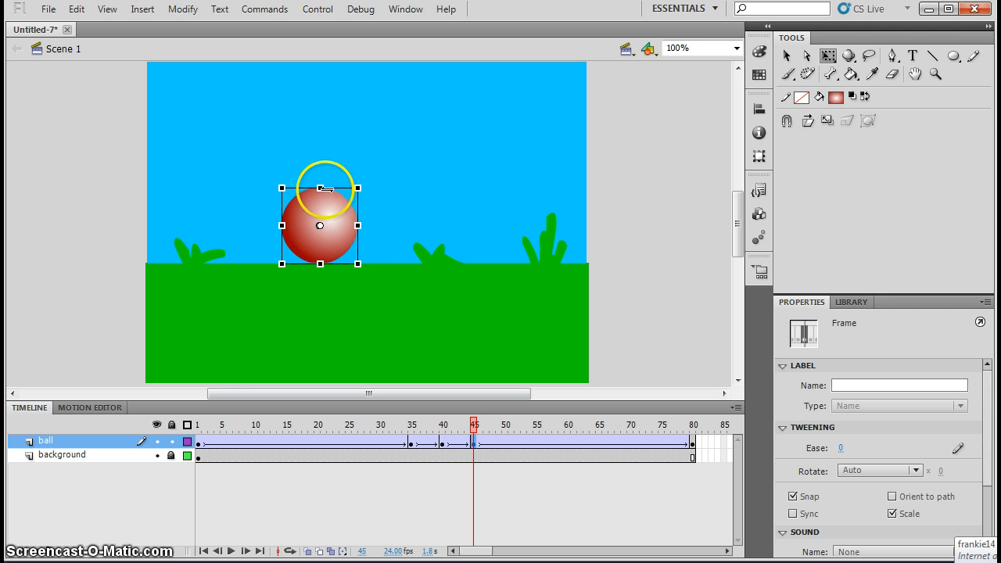
left_click_drag(320, 187, 320, 177)
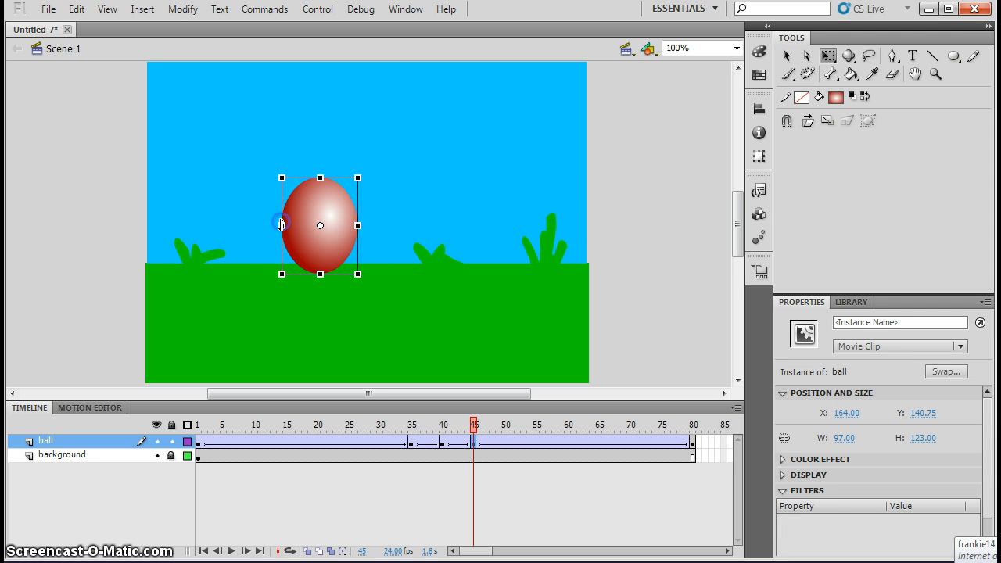
left_click_drag(278, 225, 283, 225)
left_click_drag(332, 259, 331, 248)
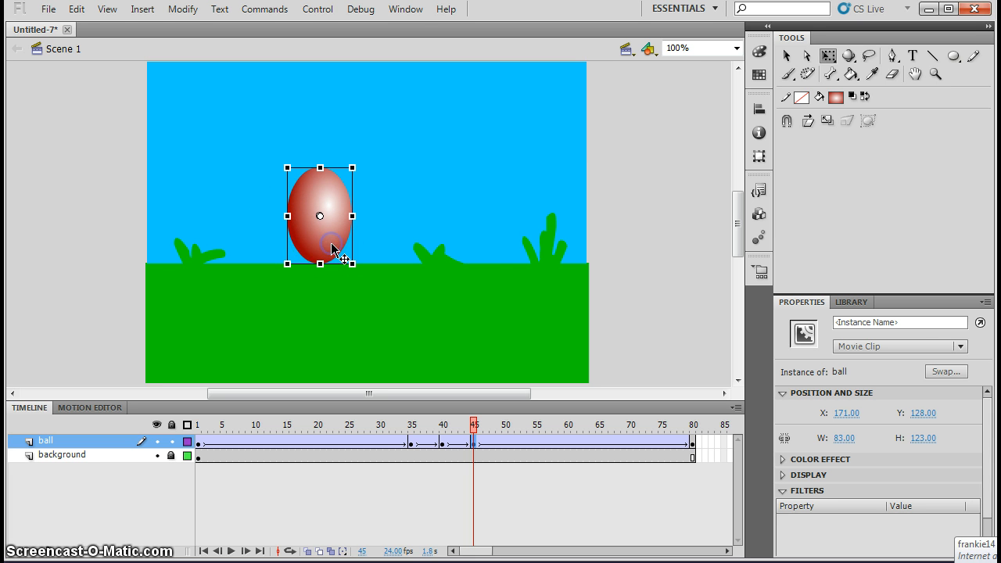
left_click(611, 310)
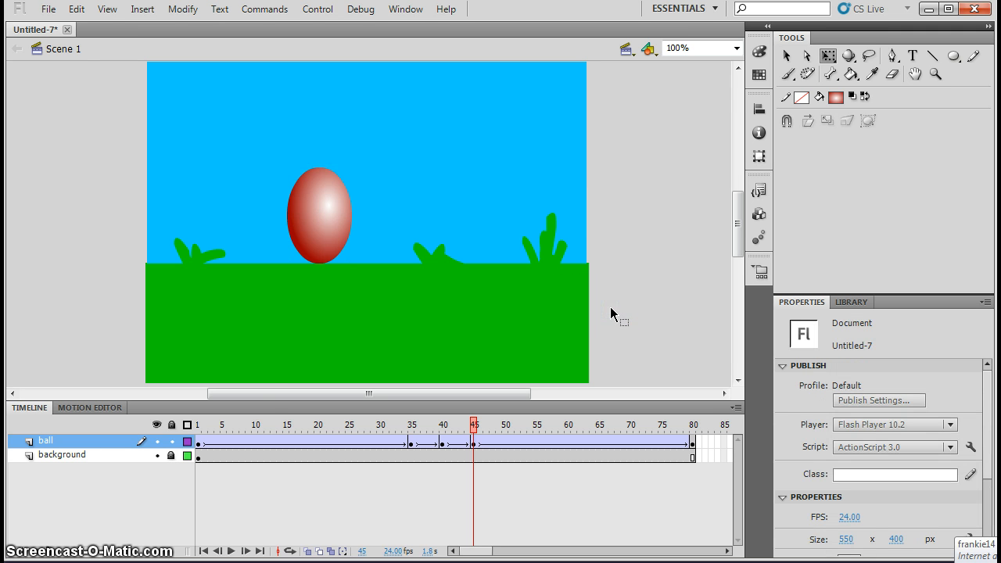
- Preview the squash-and-stretch bounce as a test movie and close the preview
key("ctrl+Return")
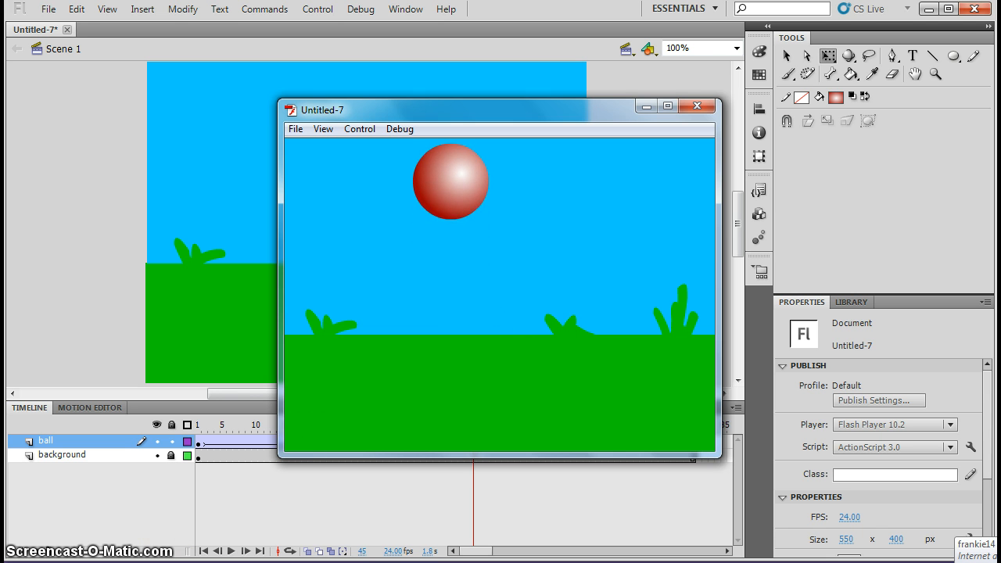
left_click(318, 497)
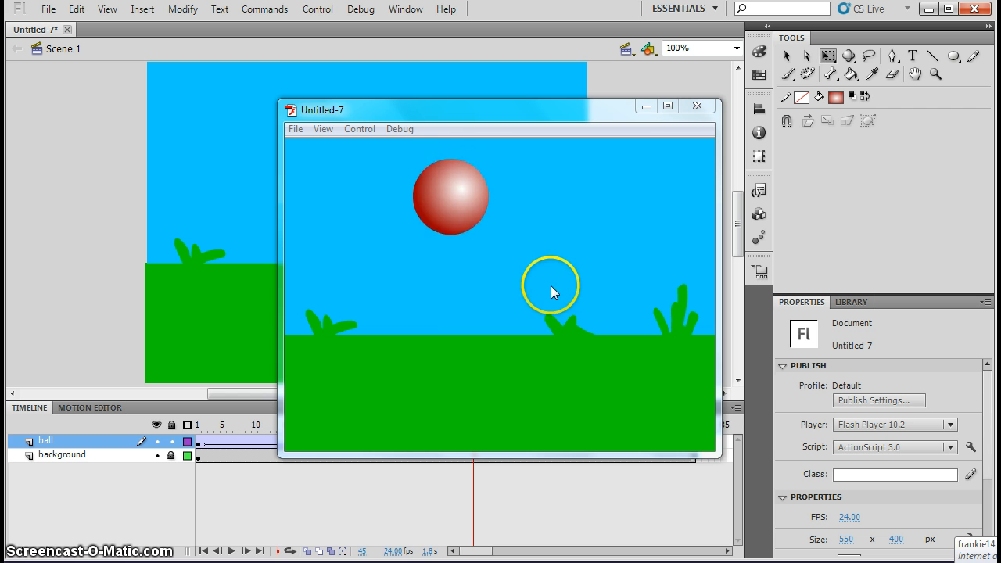
left_click(698, 107)
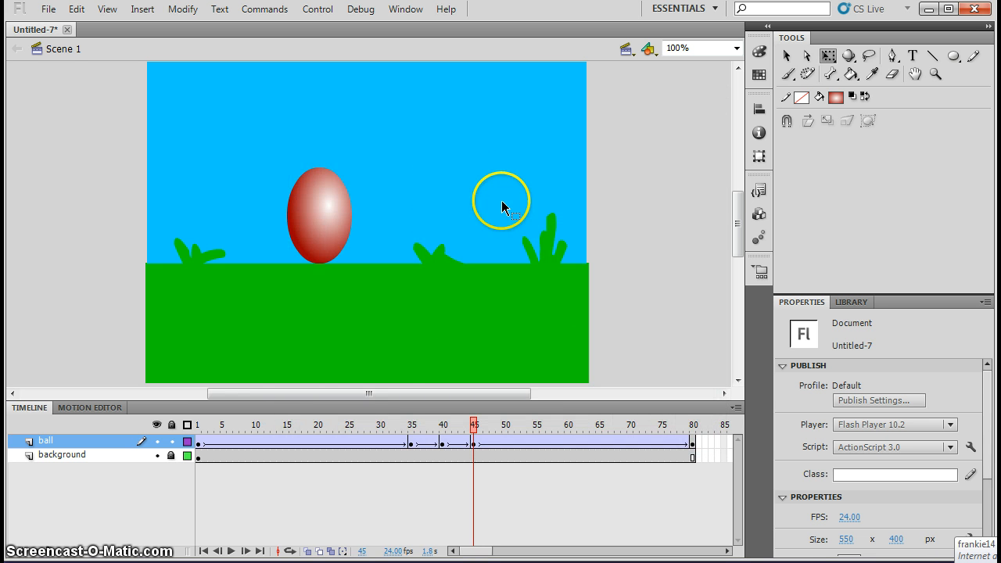
- Flatten the ball at frame 40 to about 69 high, resting on the grass, and narrow it at frame 45 to about 73 wide
left_click(410, 441)
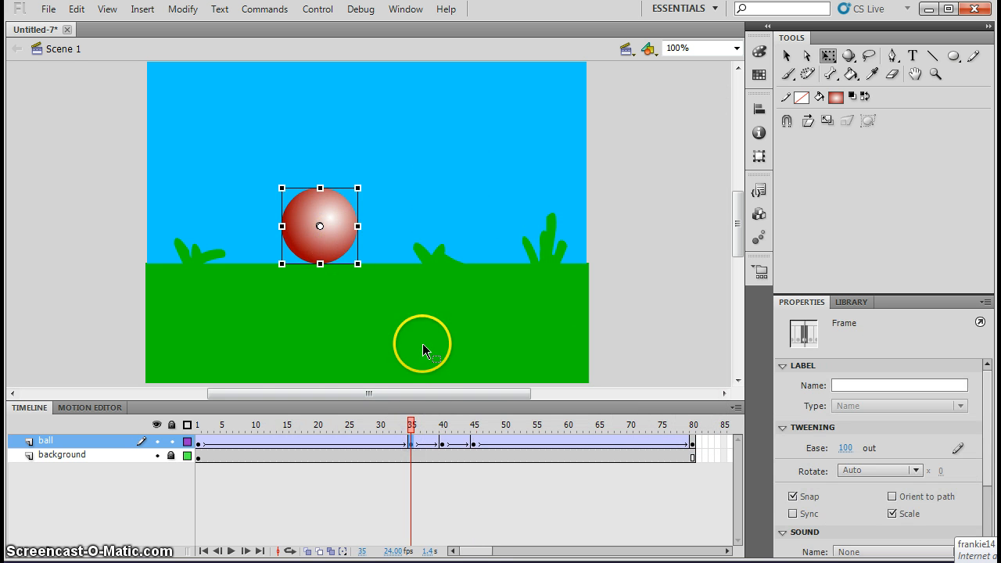
left_click(442, 443)
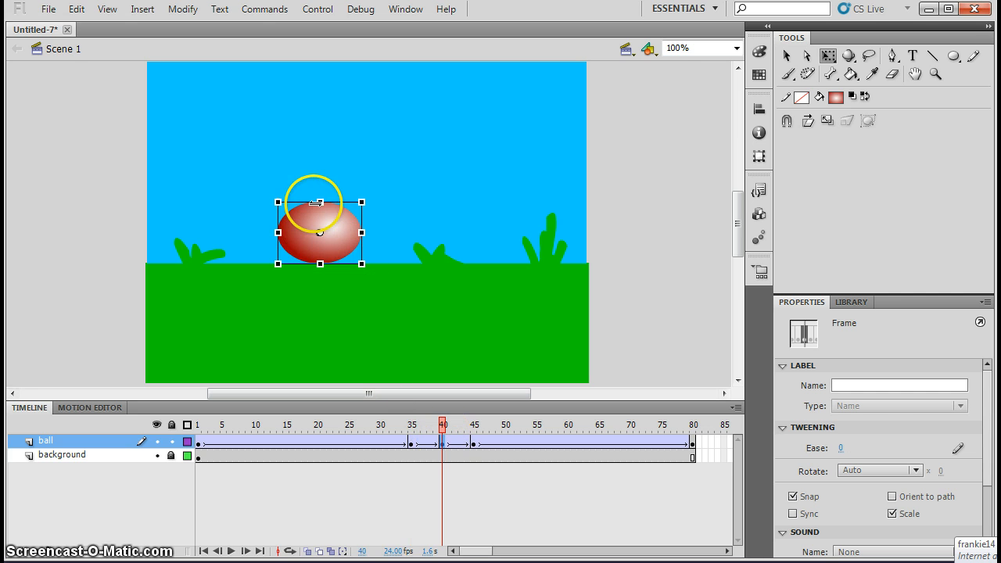
left_click_drag(320, 198, 320, 202)
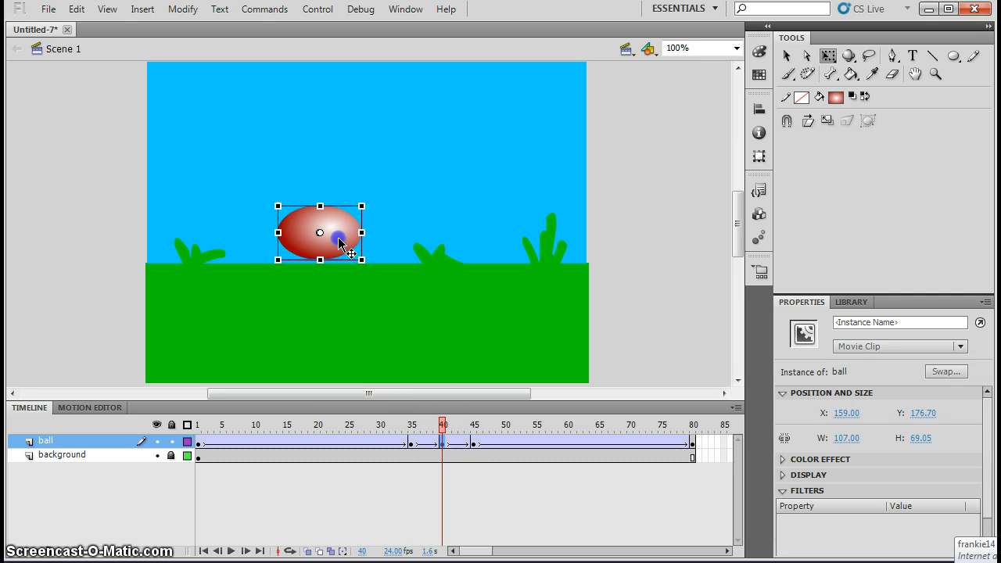
left_click_drag(338, 244, 339, 249)
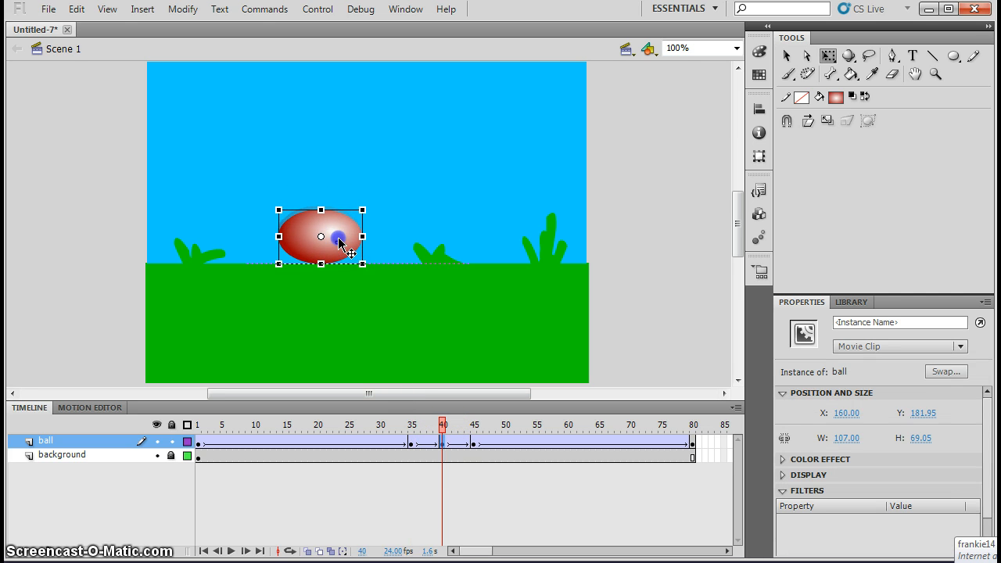
left_click(473, 443)
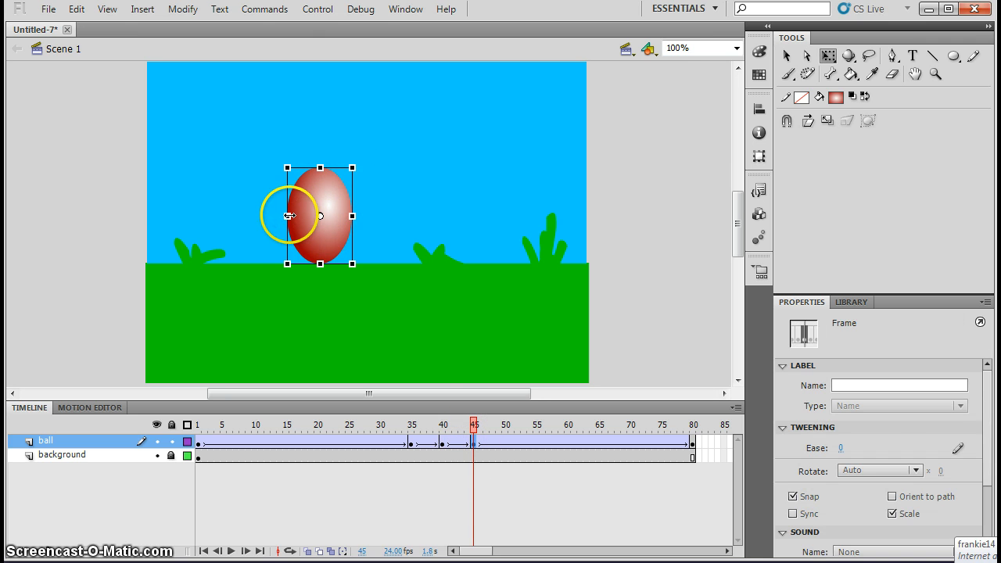
left_click_drag(287, 216, 291, 216)
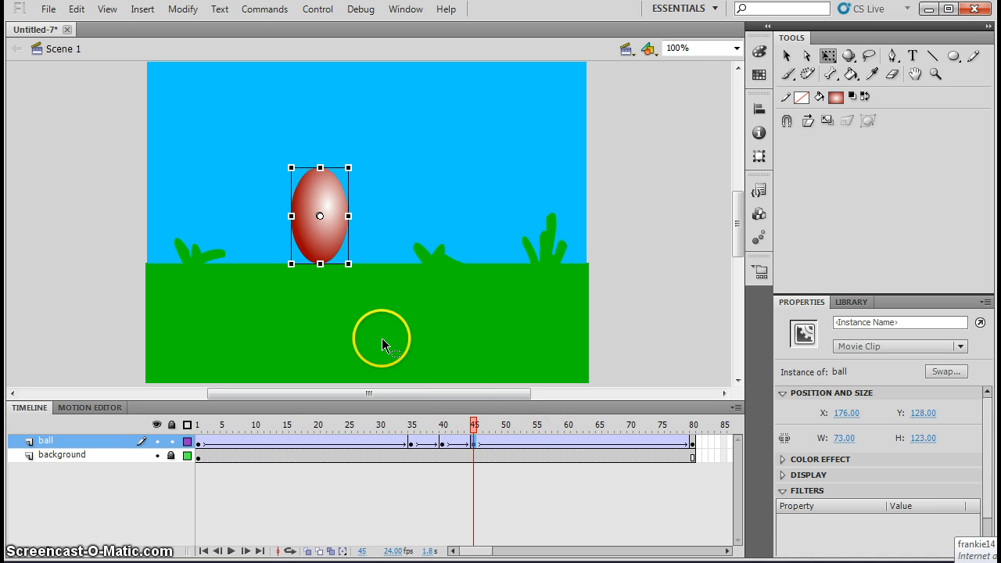
- Set the ease of the ball's rising tween, between frames 45 and 80, to 100
left_click(562, 443)
left_click_drag(840, 447, 787, 446)
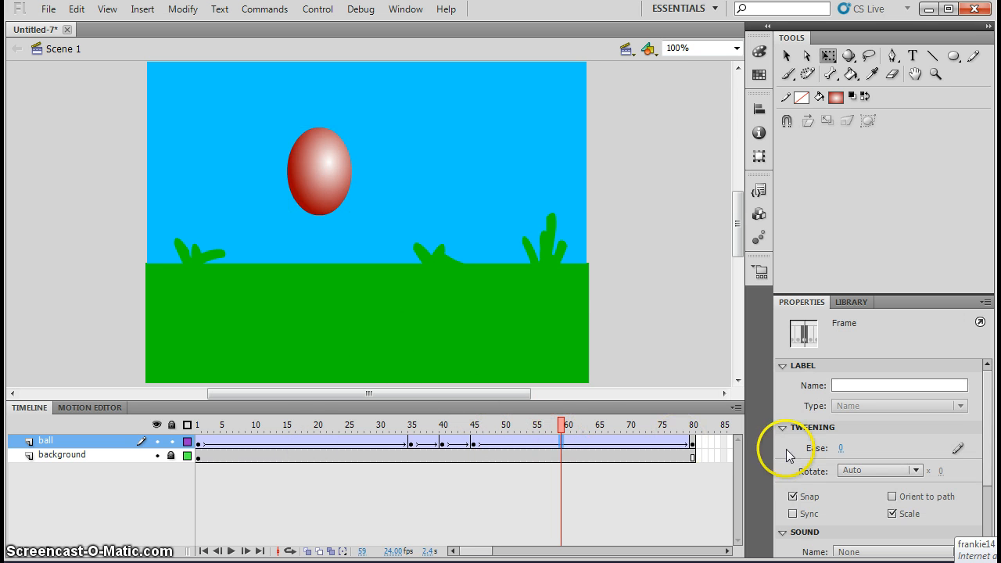
left_click(270, 447)
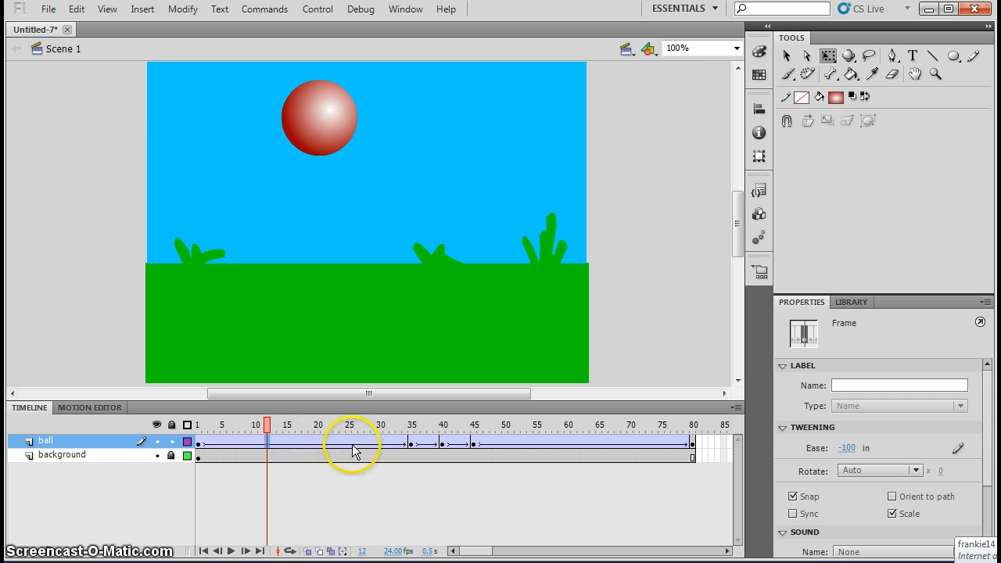
left_click(548, 447)
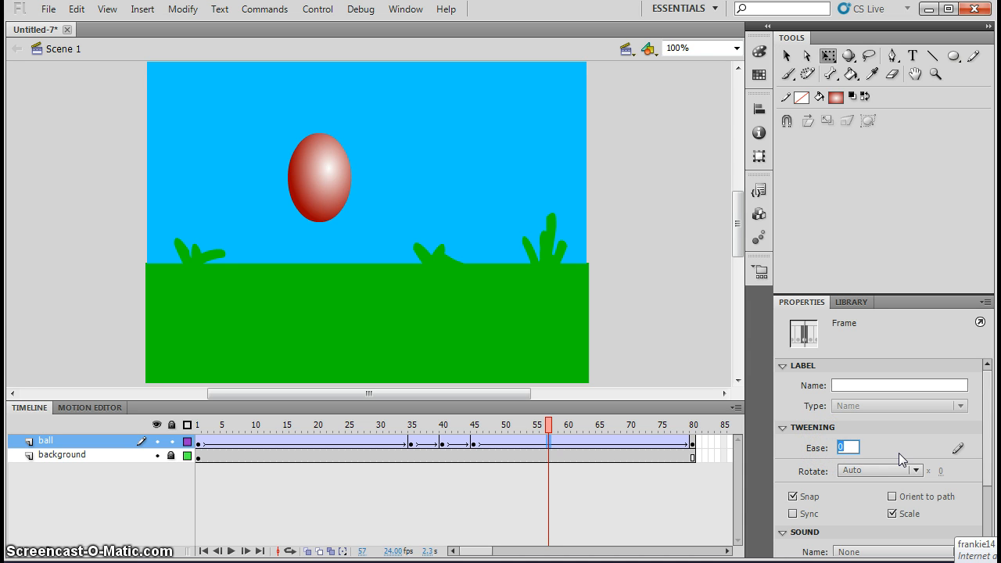
type("100")
key("Return")
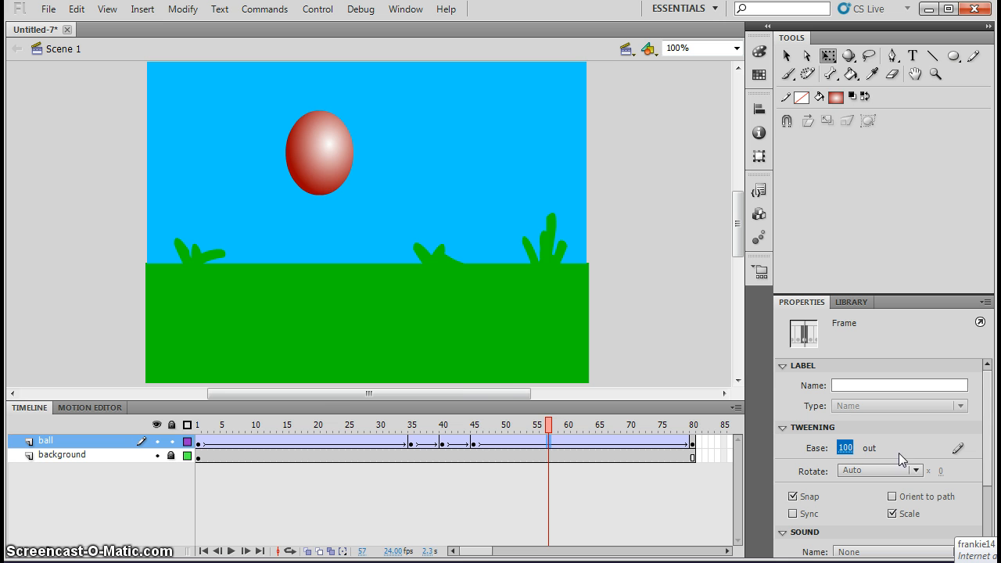
left_click(329, 441)
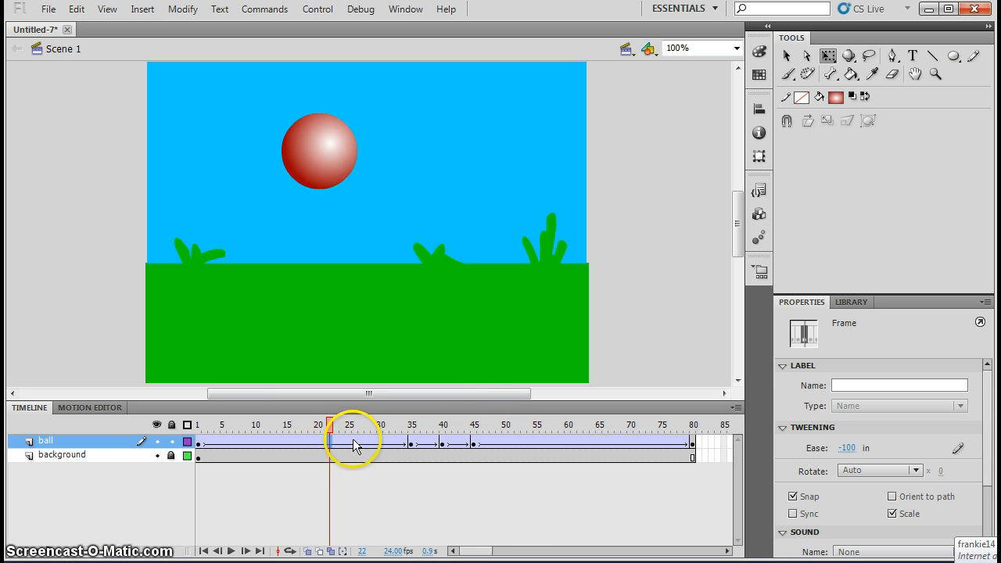
left_click(611, 443)
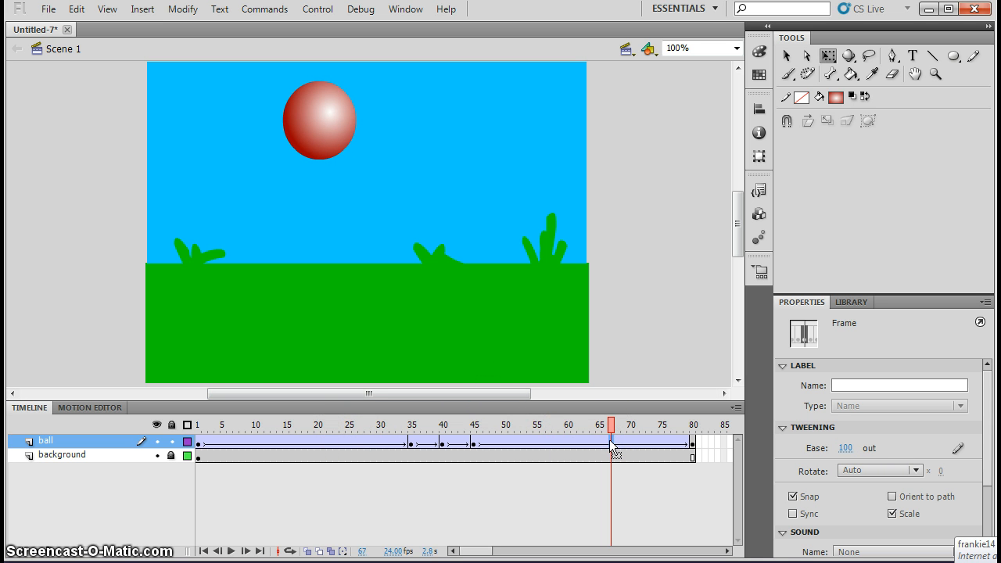
- Preview the bounce with the eased rising tween as a test movie
key("ctrl+Return")
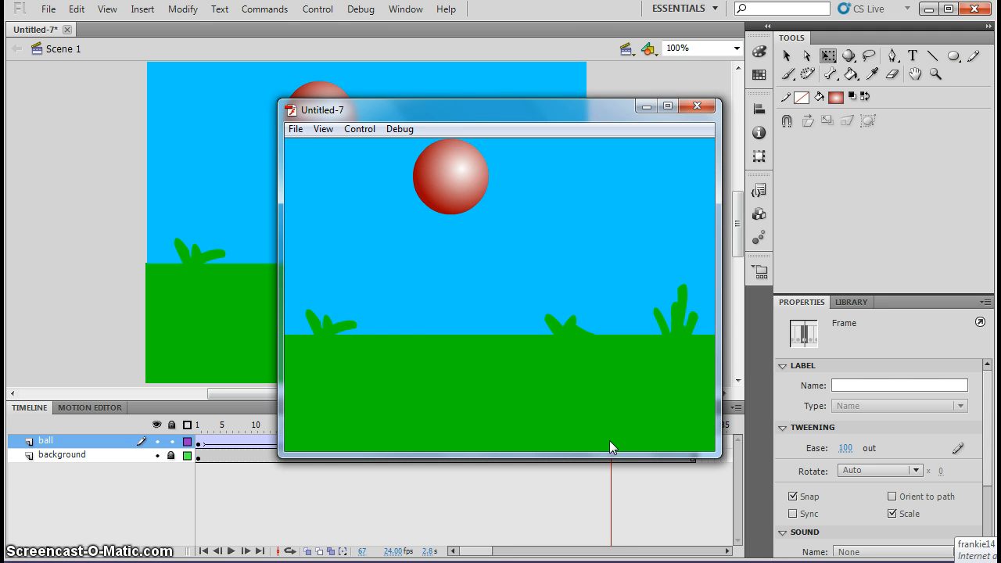
left_click(424, 497)
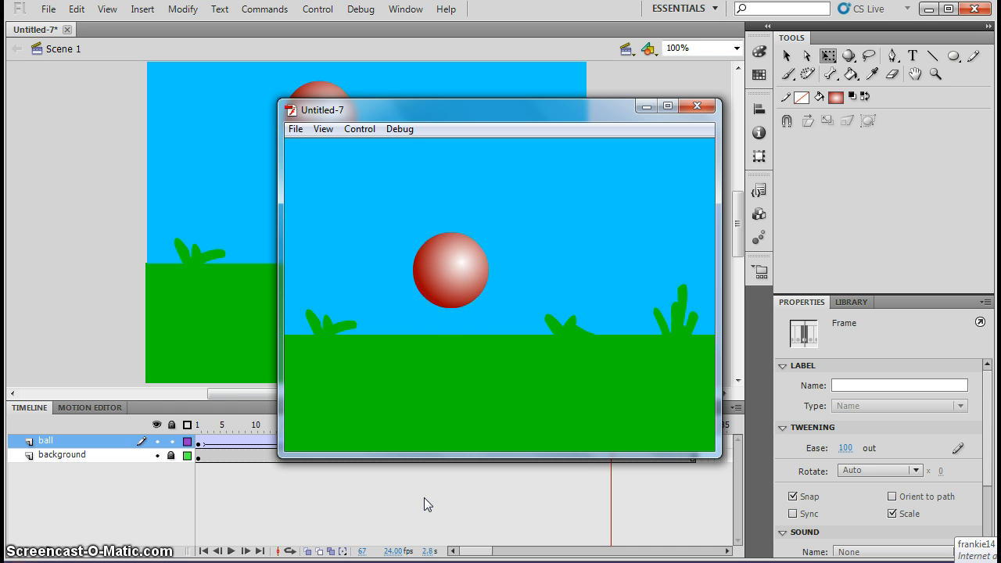
left_click(197, 531)
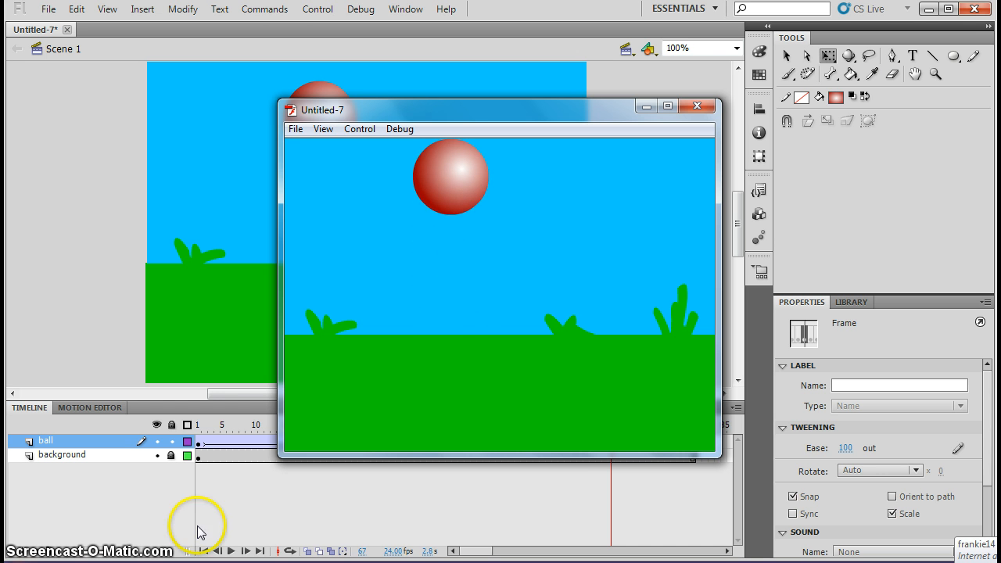
- Close the preview and move the ball layer's last keyframe to frame 58
left_click(697, 106)
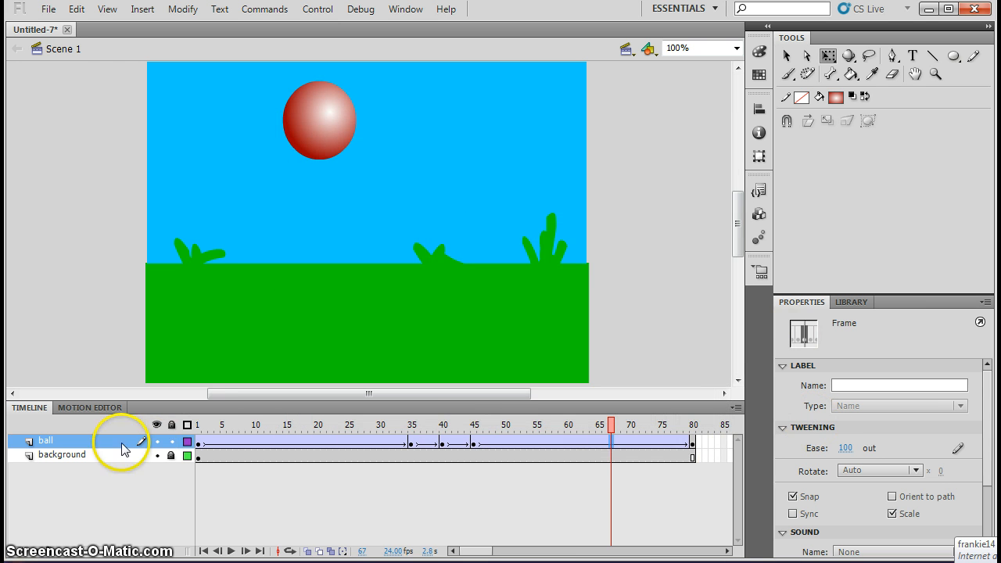
left_click(691, 443)
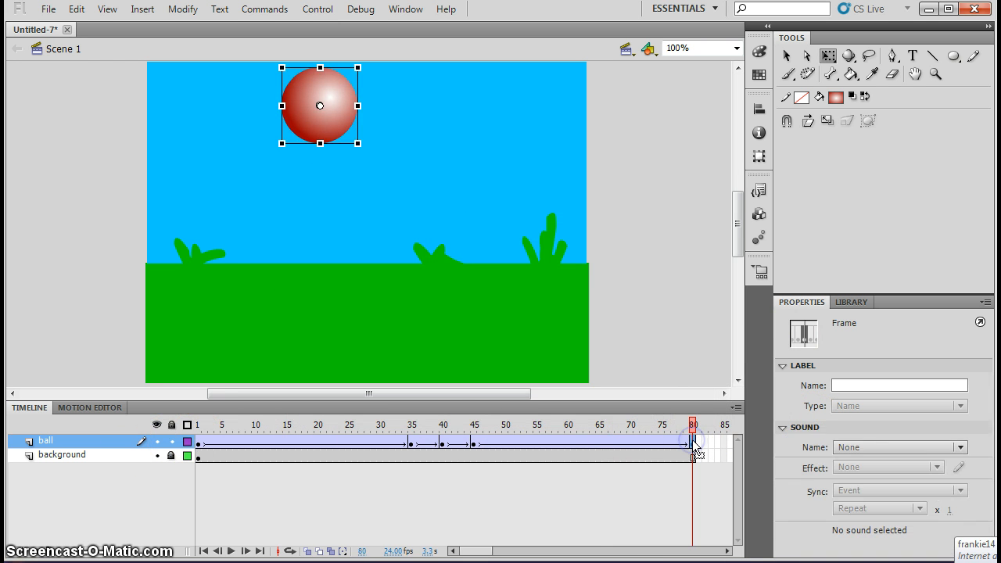
left_click_drag(692, 443, 554, 442)
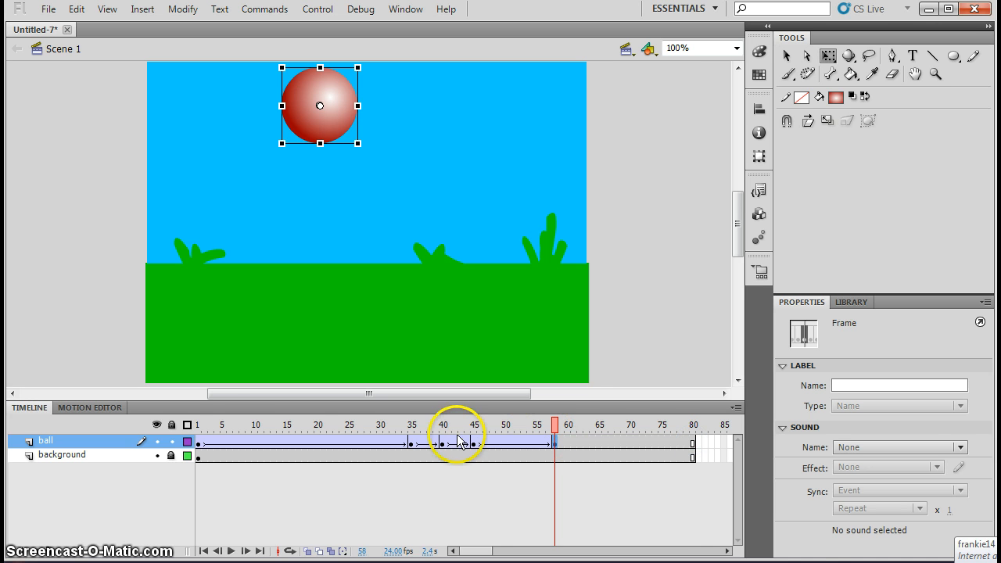
- Remove all of the ball layer's frames after frame 1
left_click(198, 436)
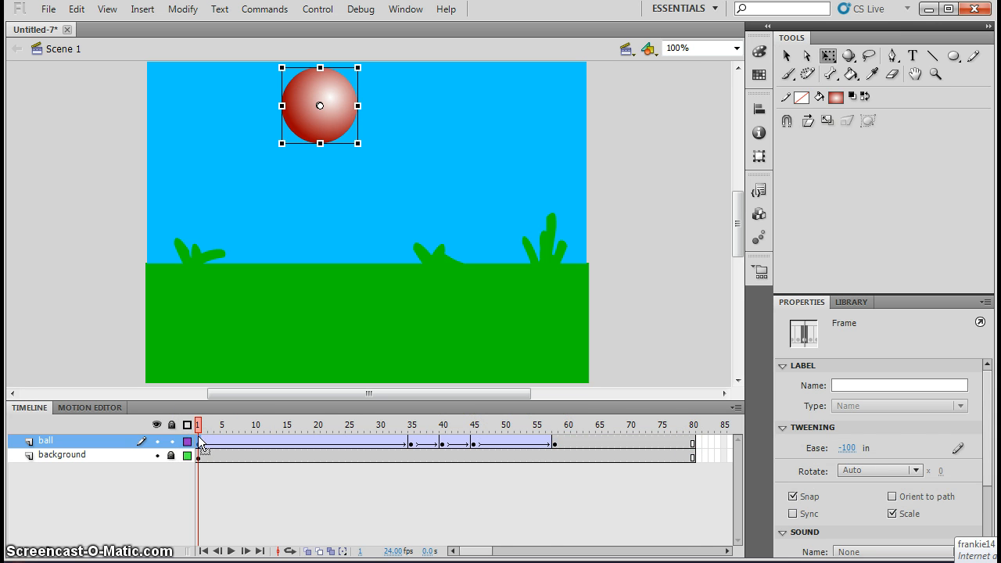
left_click(692, 443, "shift")
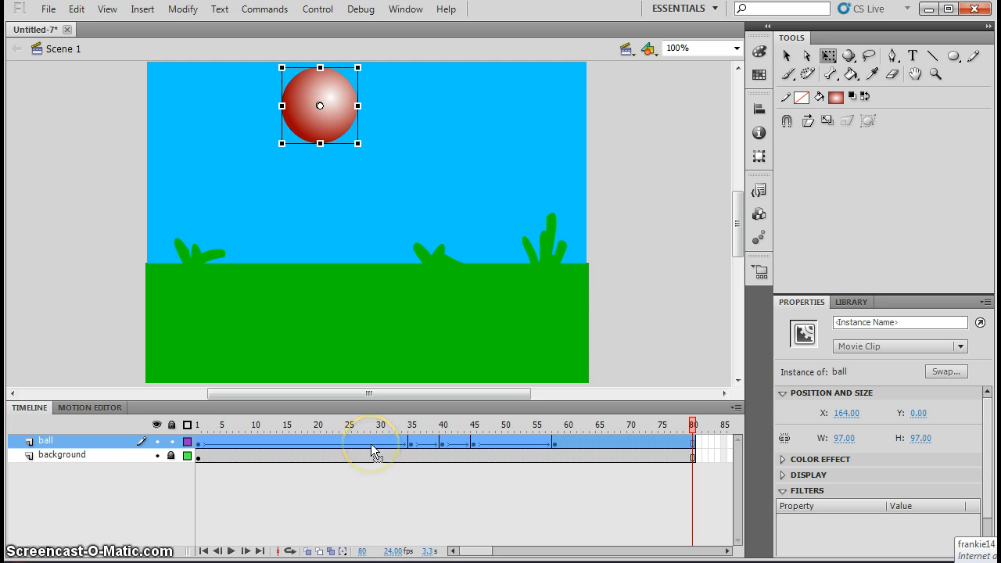
left_click(201, 440)
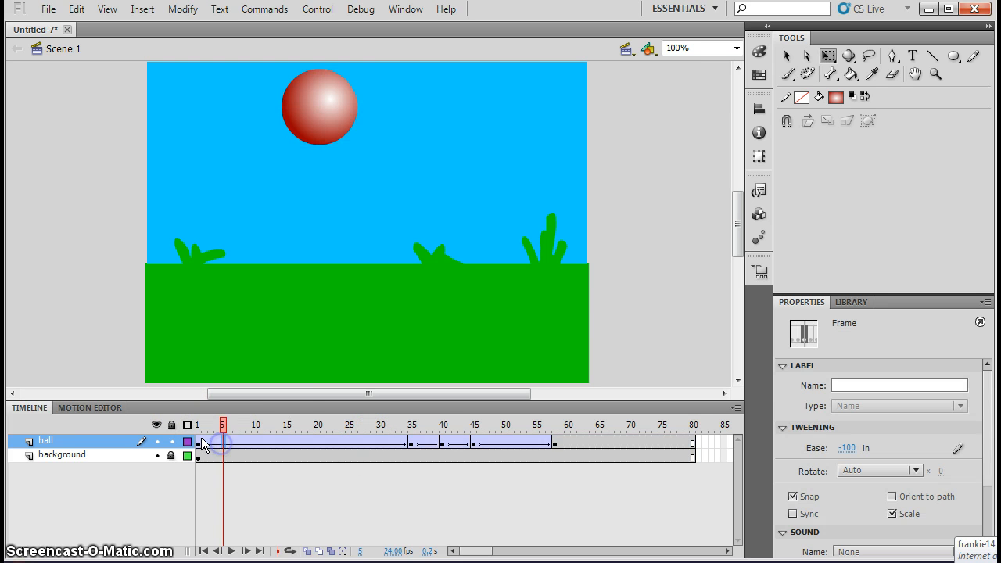
left_click(693, 444, "shift")
right_click(694, 449)
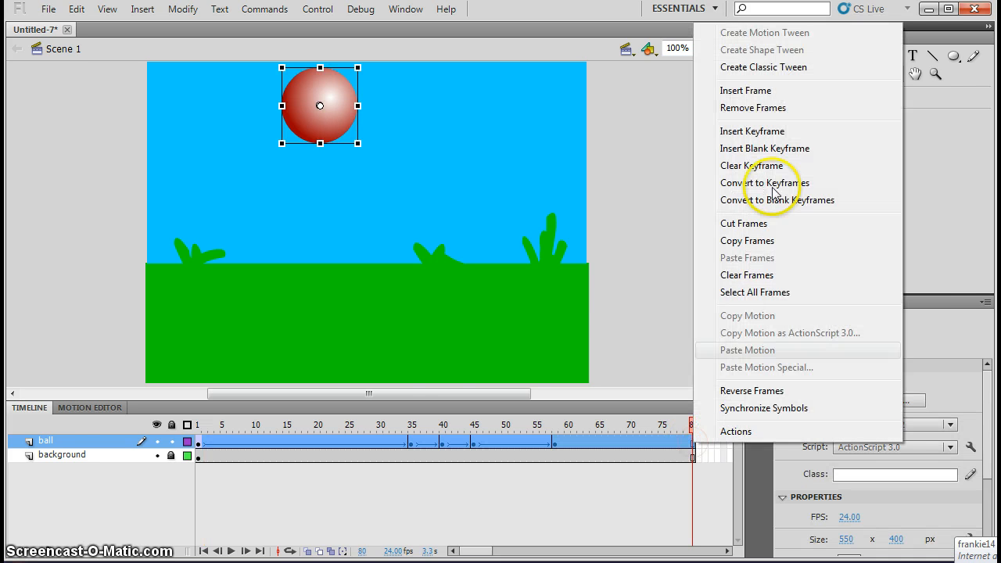
left_click(781, 197)
- Remove the leftover classic tween from the ball's frame 1 and create a motion tween there instead
left_click(197, 441)
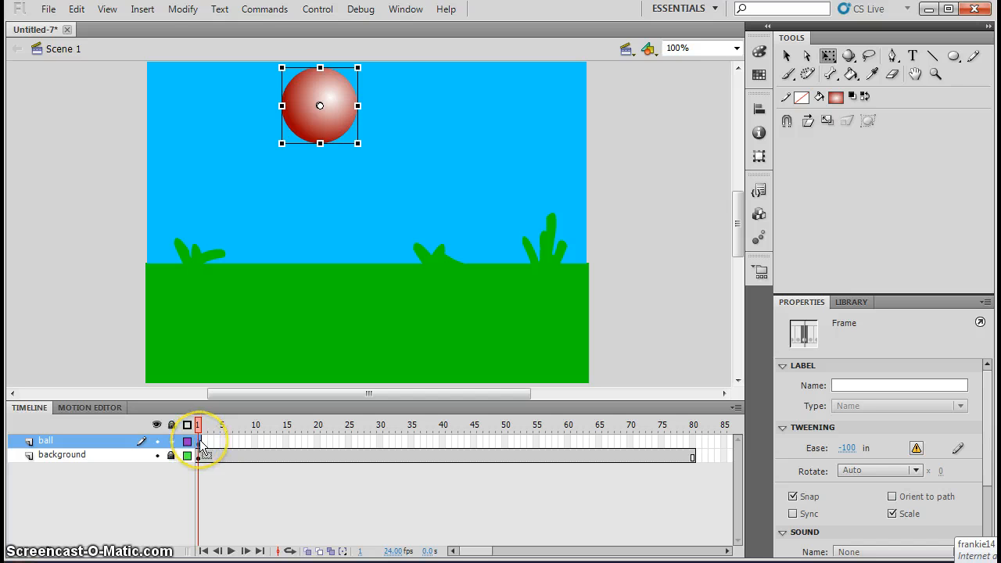
right_click(198, 440)
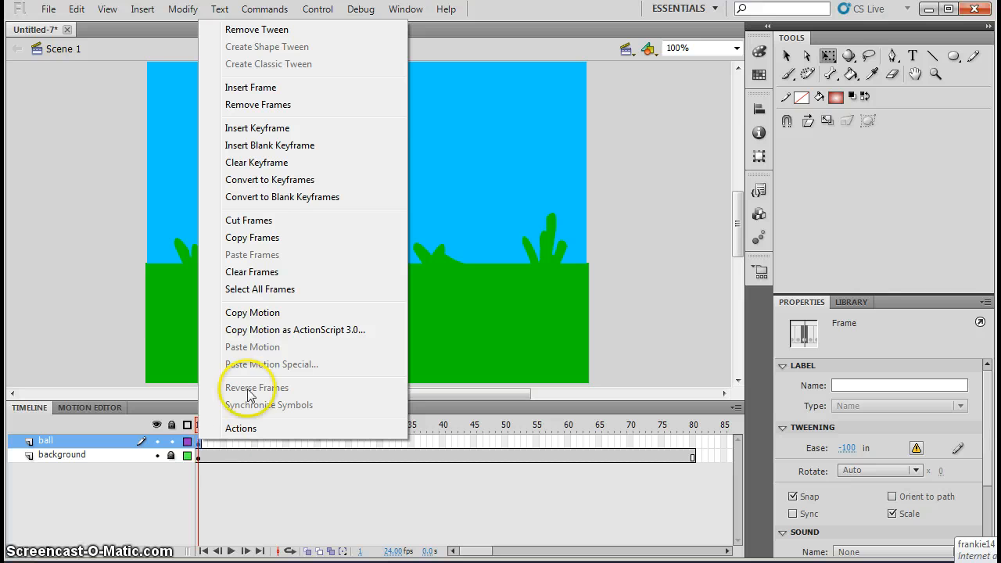
left_click(276, 37)
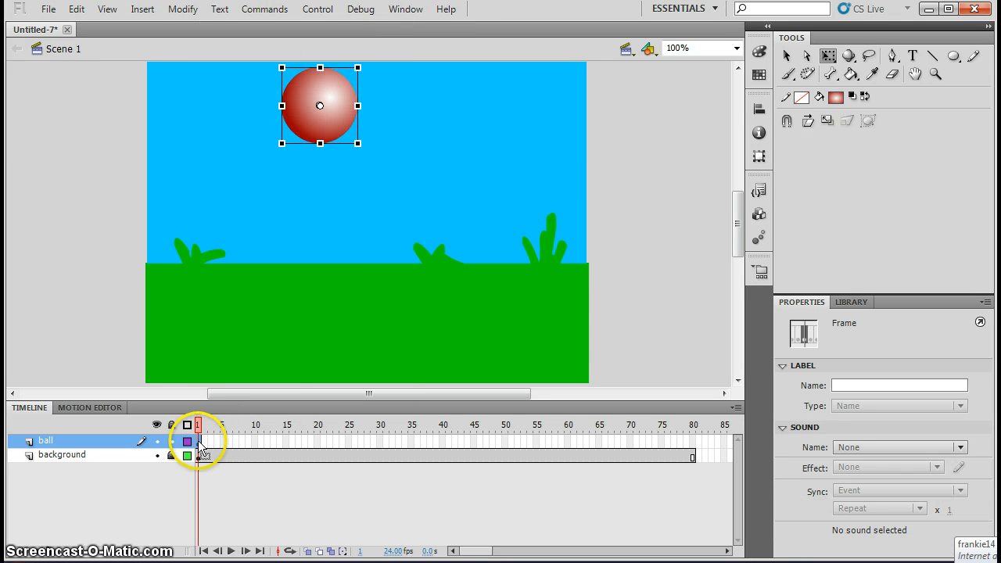
right_click(198, 440)
left_click(258, 33)
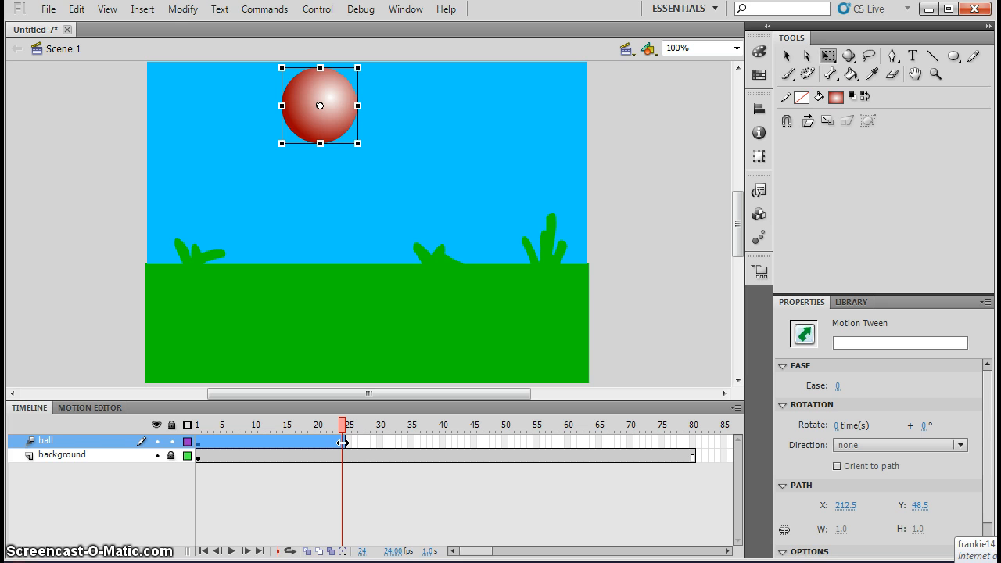
- Extend the ball's motion tween to frame 80
left_click(373, 440)
left_click(319, 443)
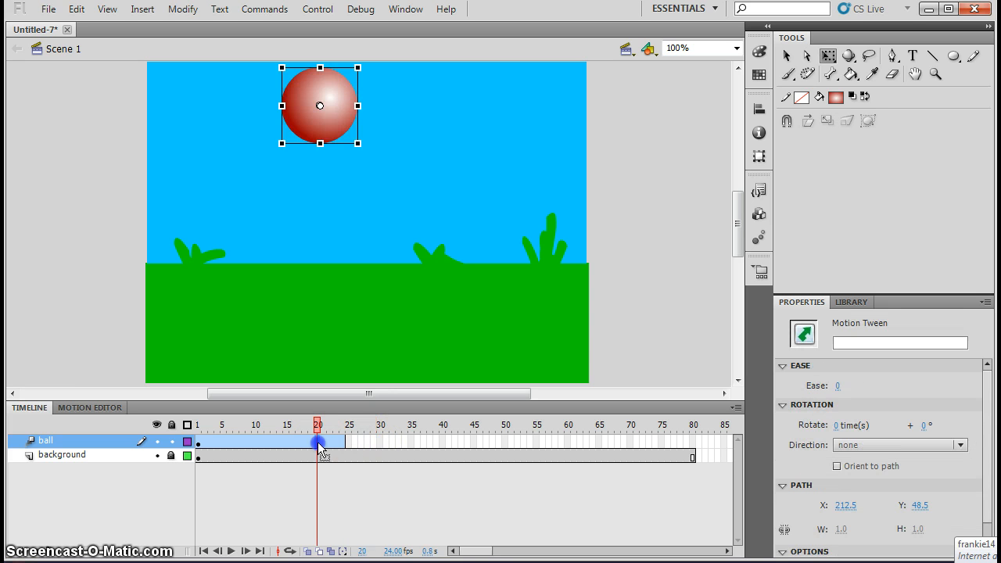
left_click(211, 443)
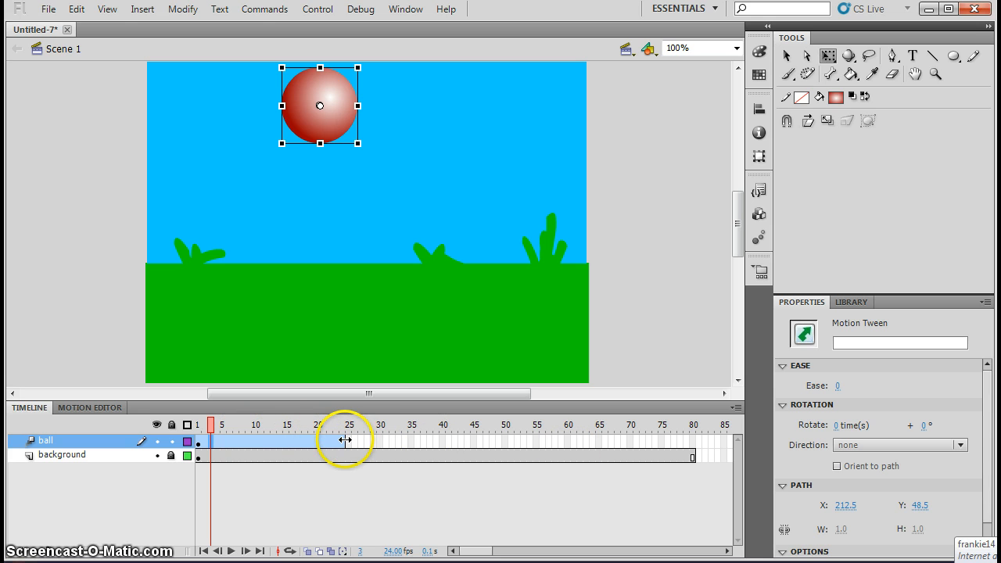
left_click(345, 440)
left_click_drag(345, 440, 595, 438)
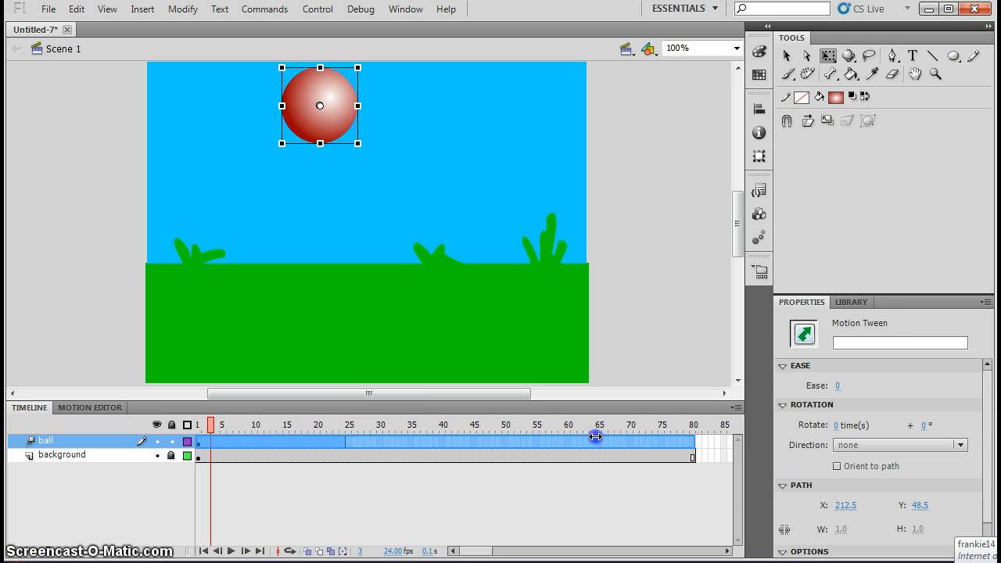
left_click_drag(691, 431, 693, 432)
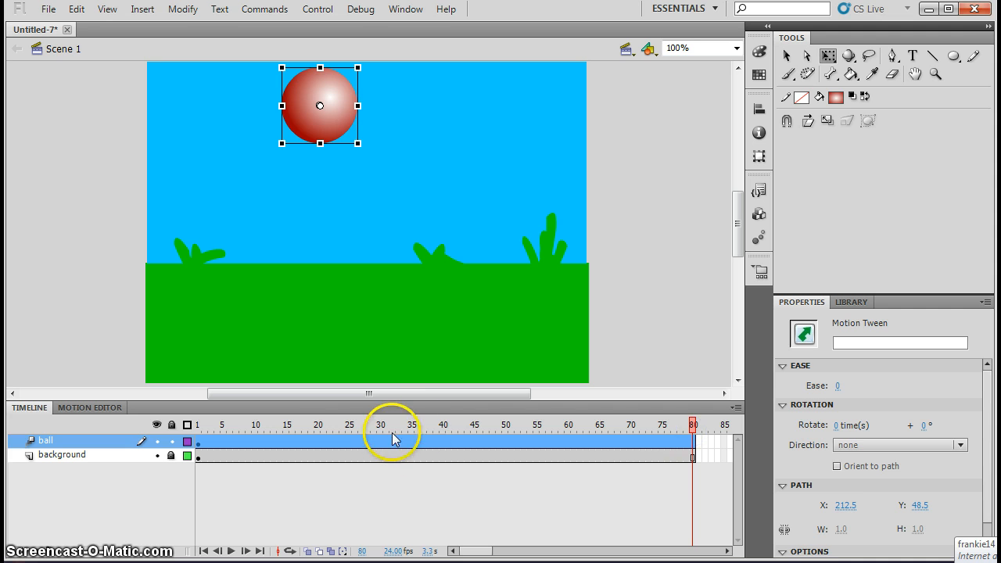
- Lower the ball onto the grass at frame 30 and raise it back to the stage's upper edge, Y 0, at frame 80
left_click(395, 452)
left_click(329, 440)
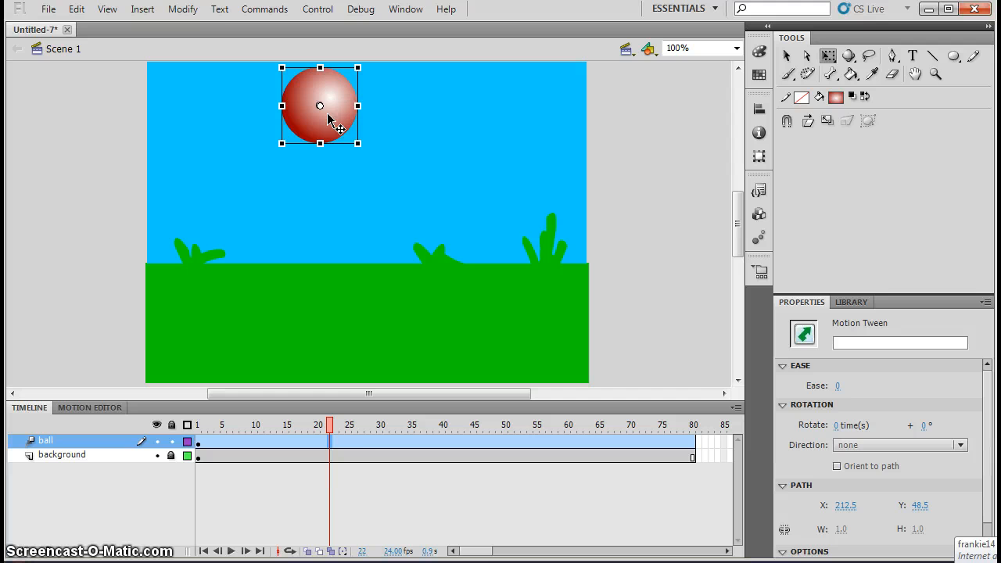
left_click(380, 442)
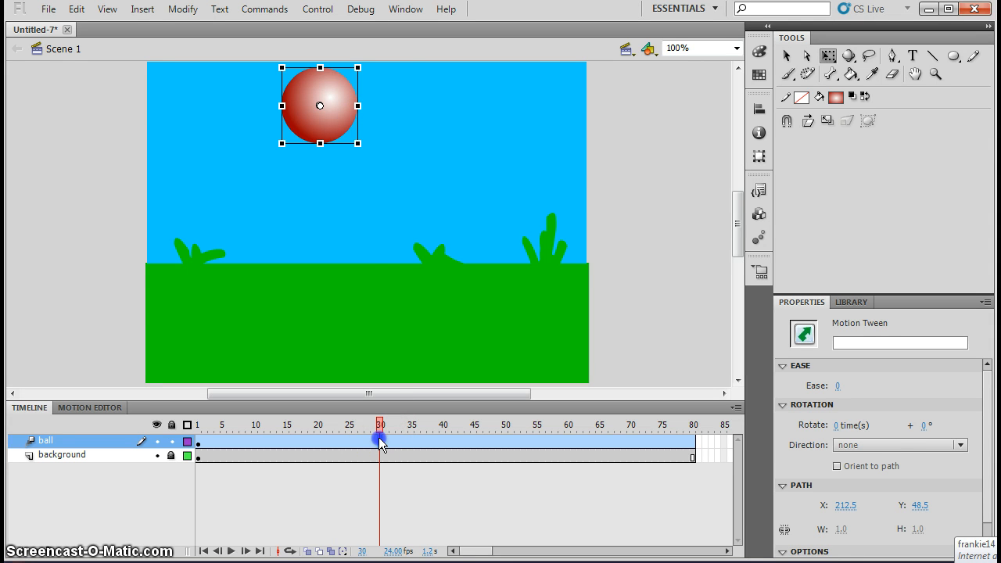
left_click_drag(320, 106, 321, 231)
left_click(537, 440)
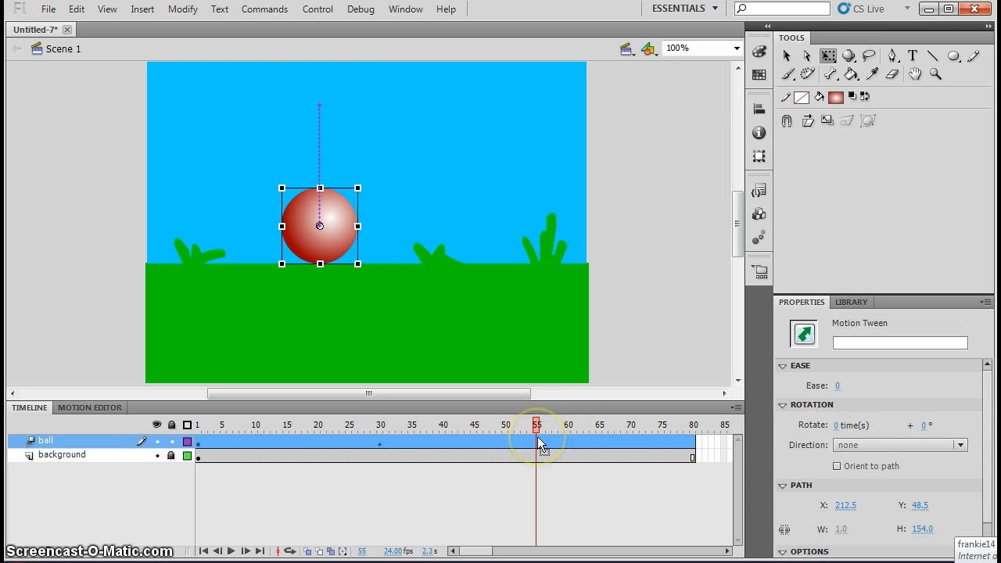
left_click(692, 443)
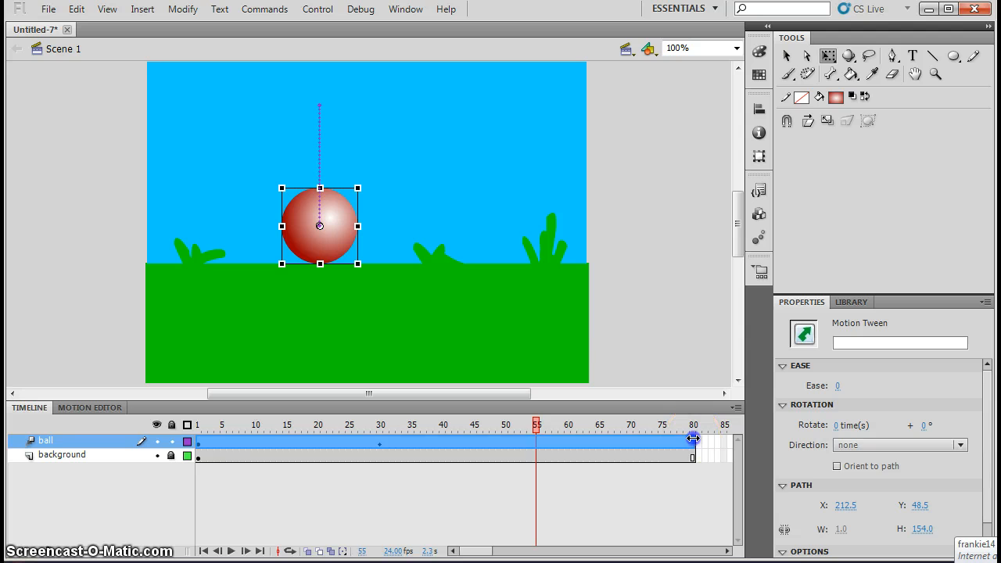
left_click_drag(313, 231, 309, 105)
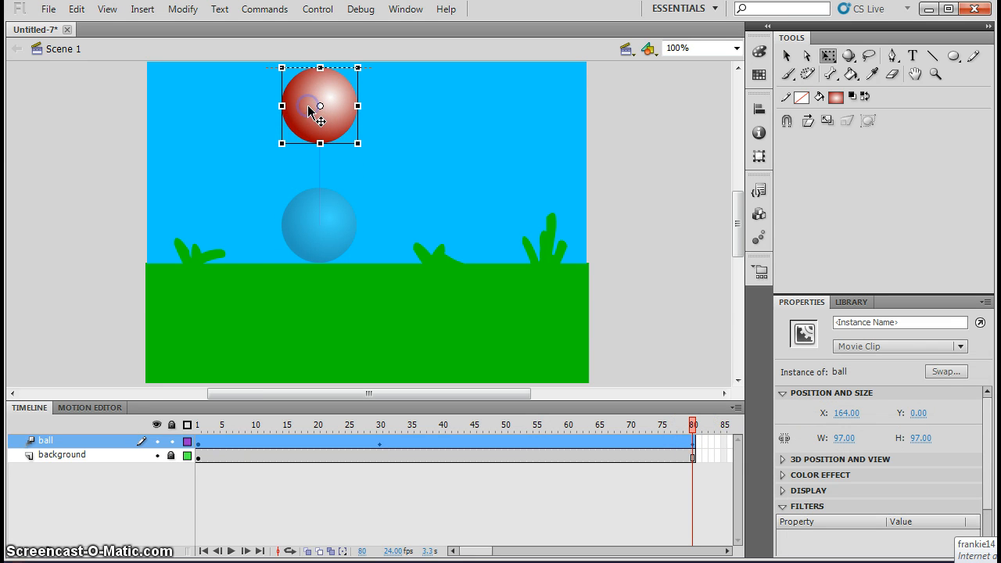
- Preview the motion-tween bounce as a test movie and close the preview
key("ctrl+Return")
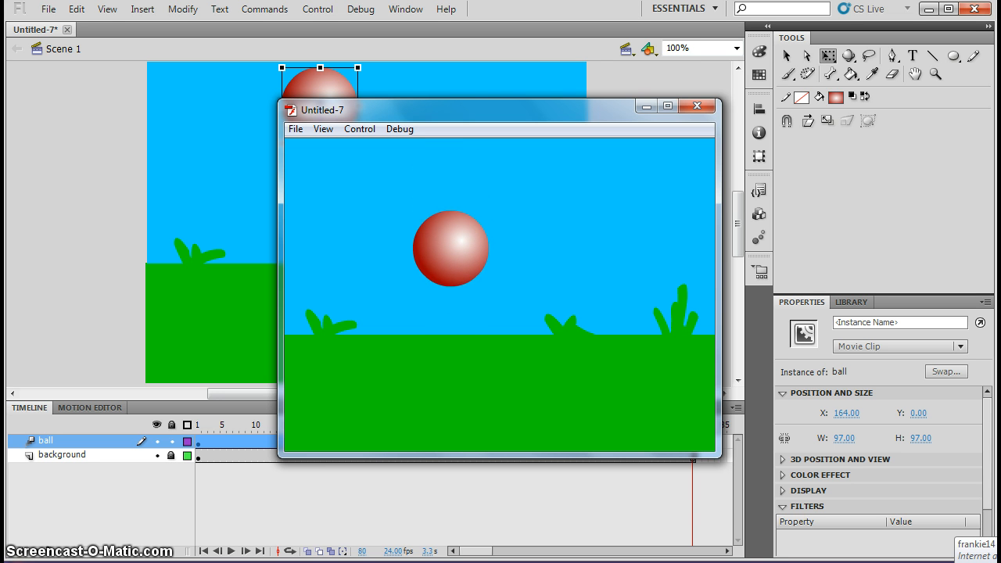
left_click(694, 106)
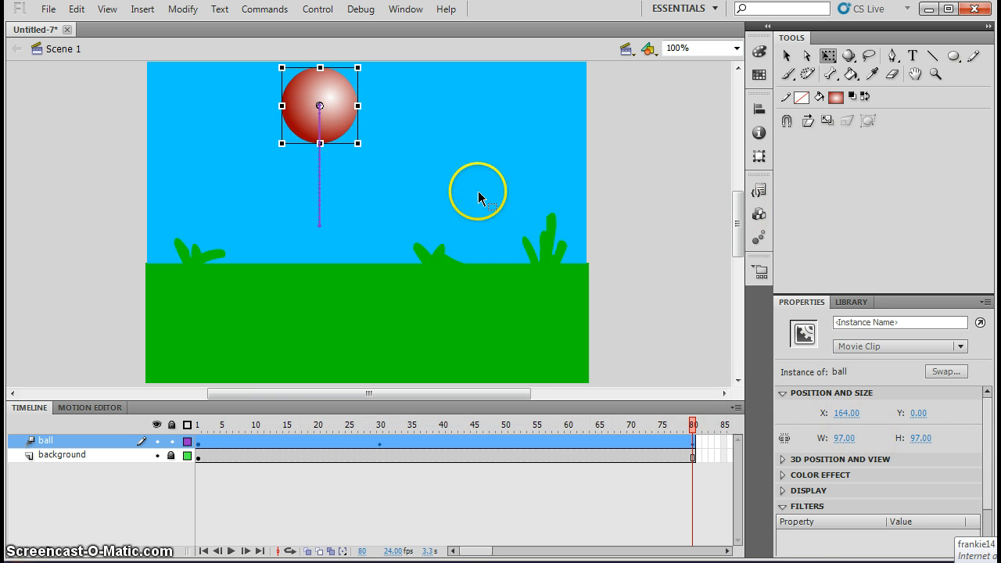
- Set the motion tween's ease to -100 from frame 16 of the ball's fall
left_click(291, 441)
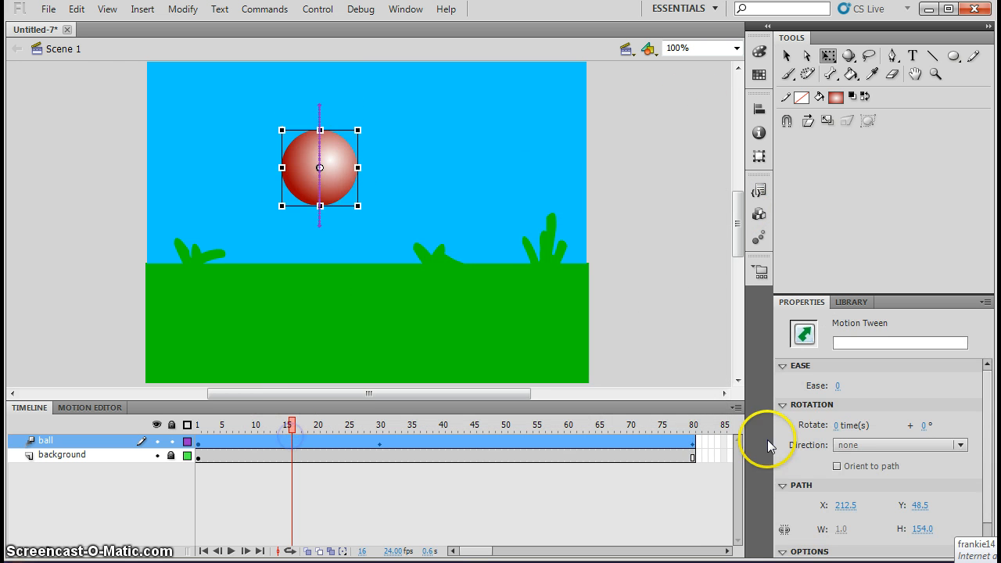
left_click(836, 384)
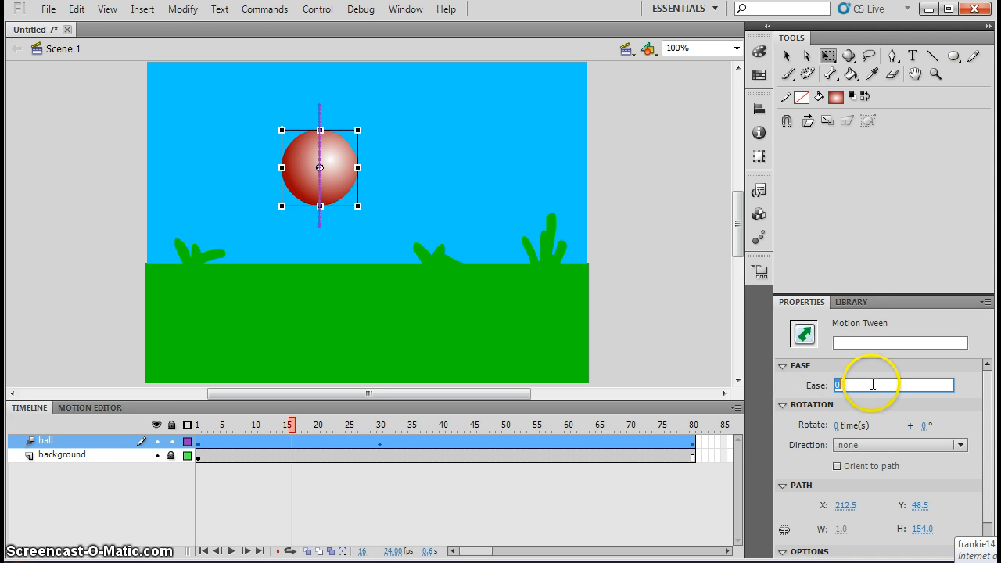
type("-100")
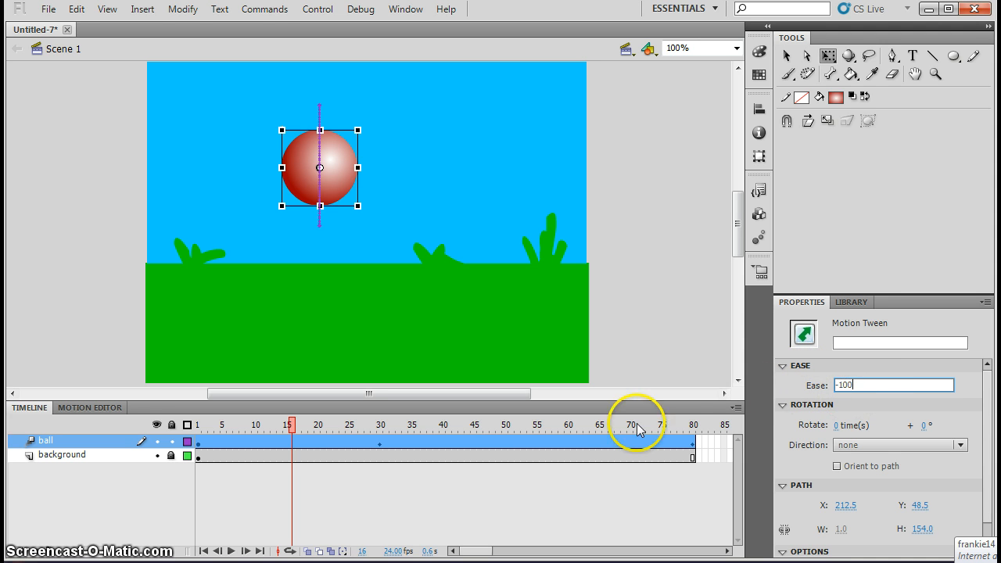
- Set the motion tween's ease to 100 from frame 70 of the ball's rise
left_click(630, 441)
left_click(859, 387)
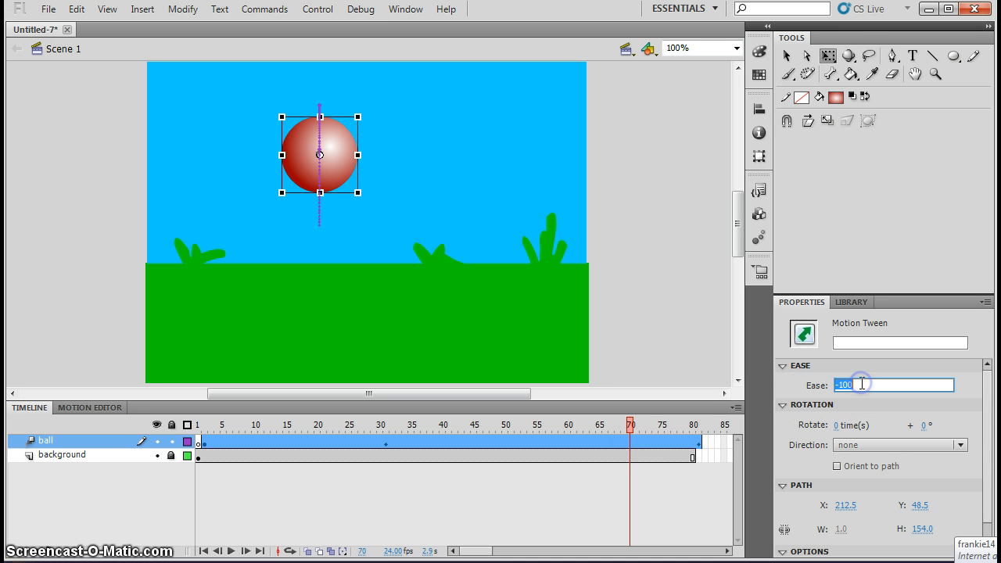
type("100")
key("Return")
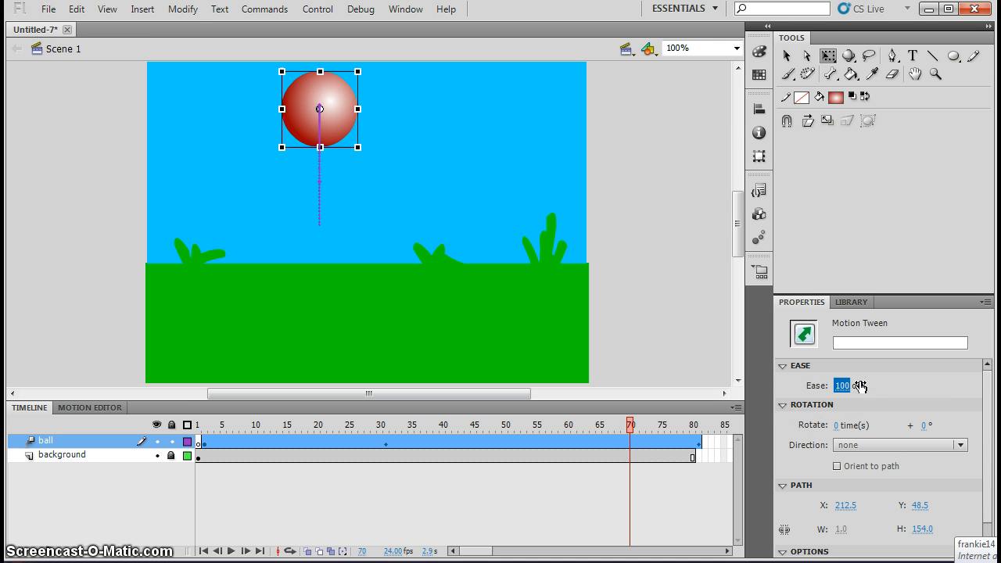
- Preview the eased motion tween as a test movie and close the preview
key("ctrl+Return")
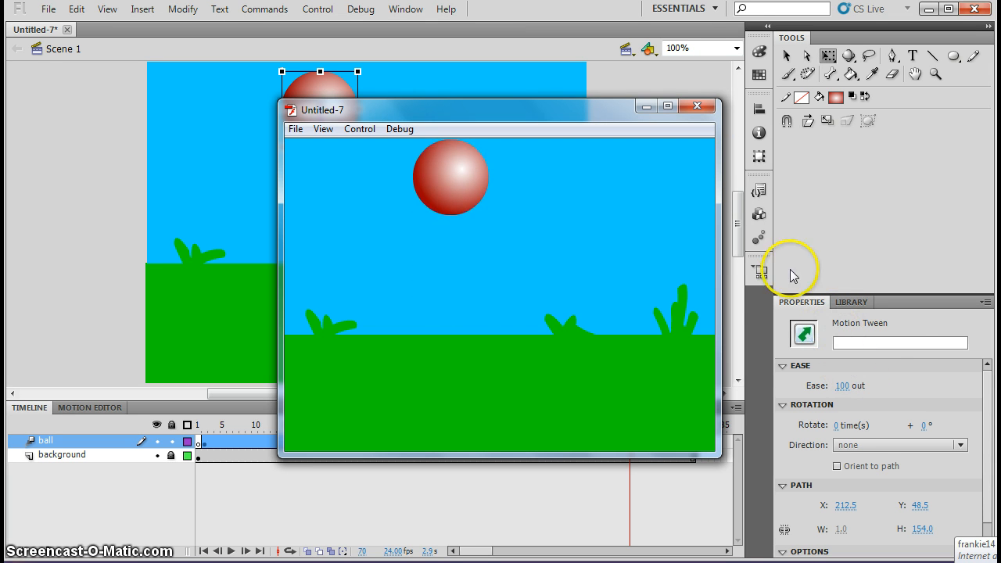
left_click(704, 103)
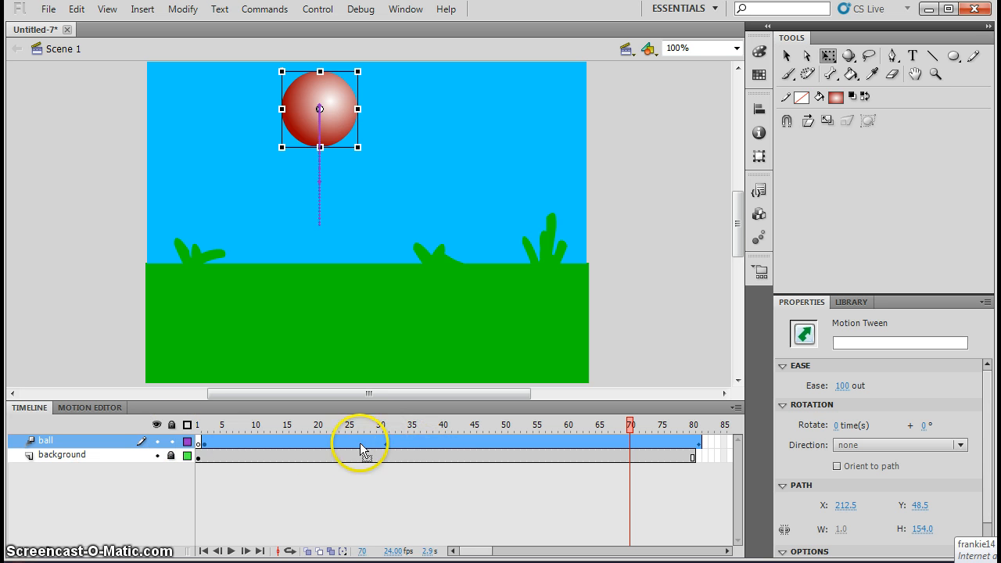
- Squash the ball at frame 18 to about 121 wide and 67 high, placing it just above the grass at about Y 169
left_click(386, 446)
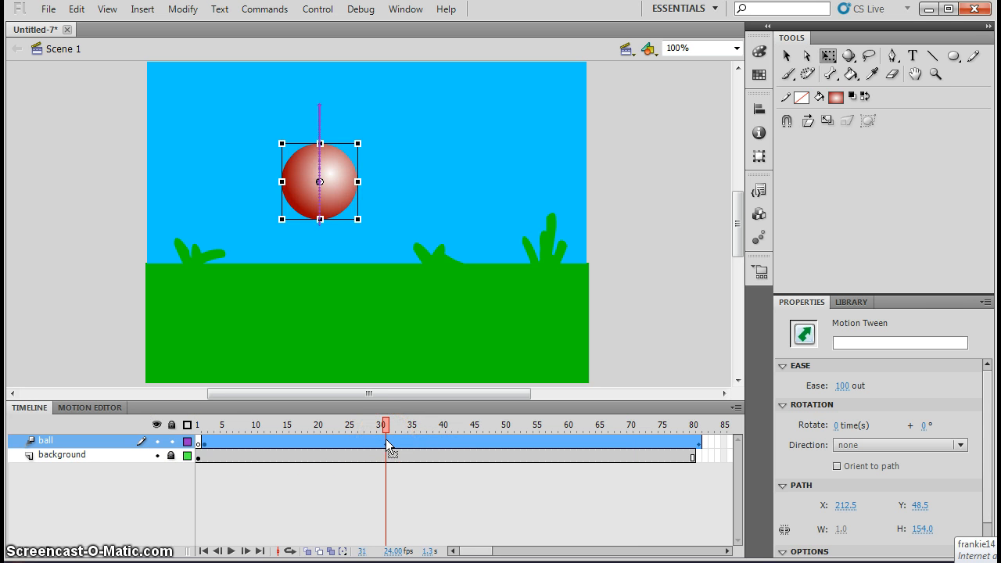
left_click(205, 438)
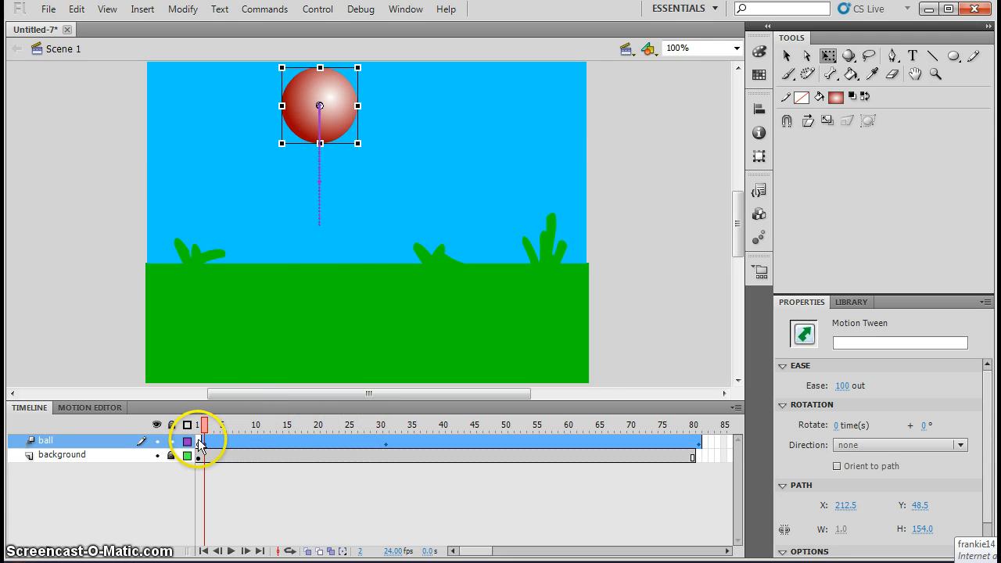
left_click(381, 442)
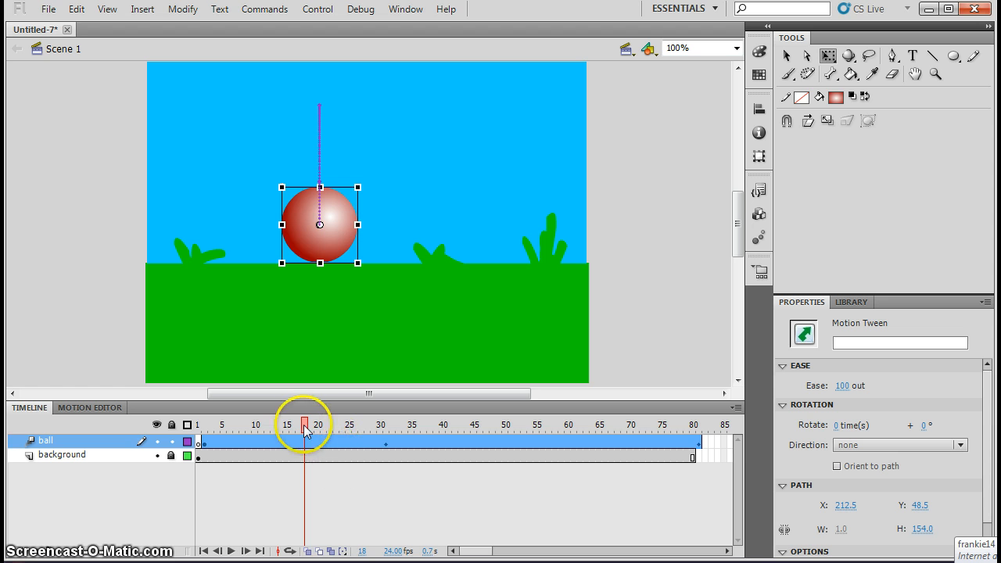
mouse_move(305, 432)
left_mouse_down()
mouse_move(280, 432)
mouse_move(307, 434)
left_mouse_up()
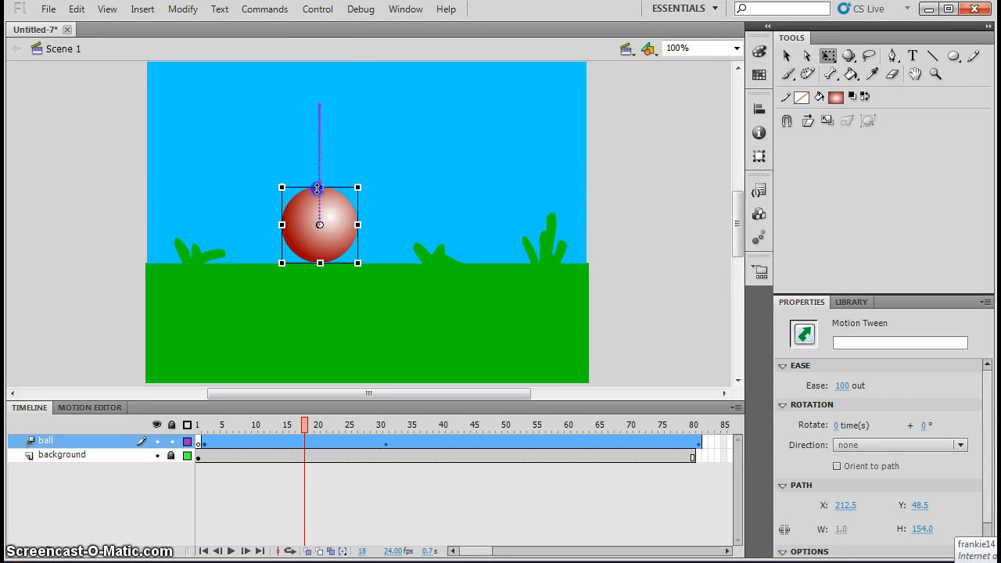
left_click_drag(317, 188, 337, 214)
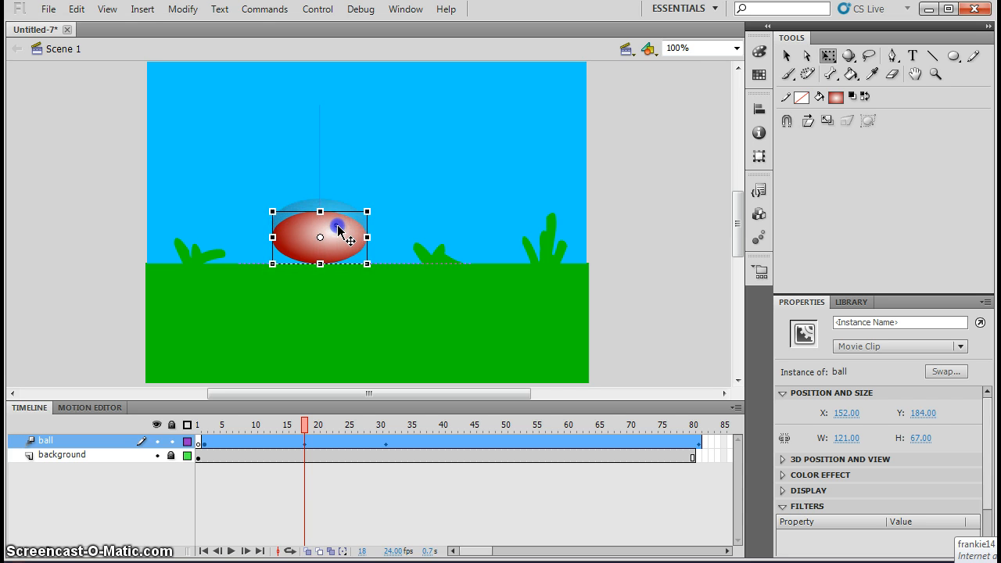
left_click_drag(338, 226, 331, 242)
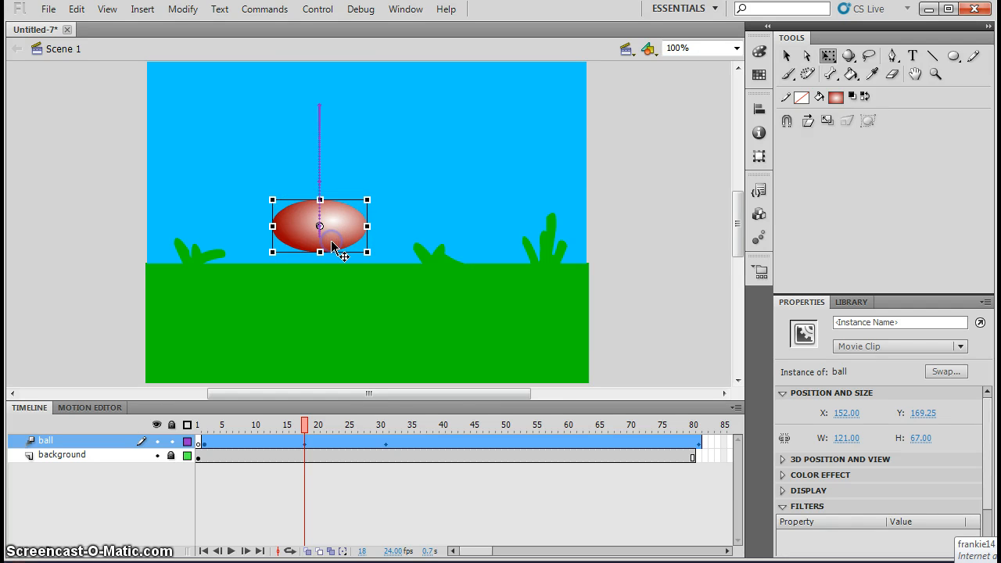
- Stretch the ball at frame 25 into an upright oval about 73 wide and 101 high
left_click(385, 444)
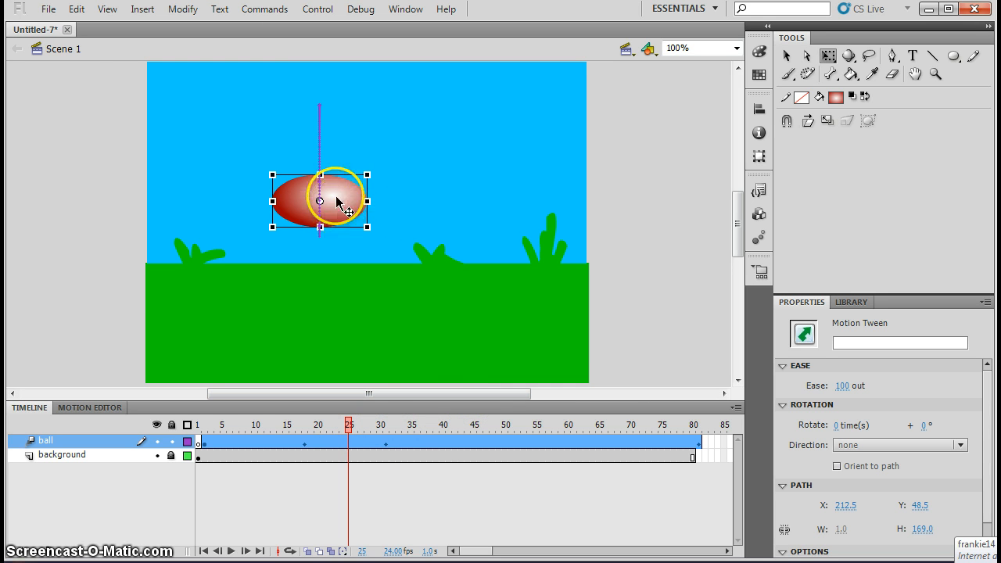
left_click_drag(320, 174, 320, 161)
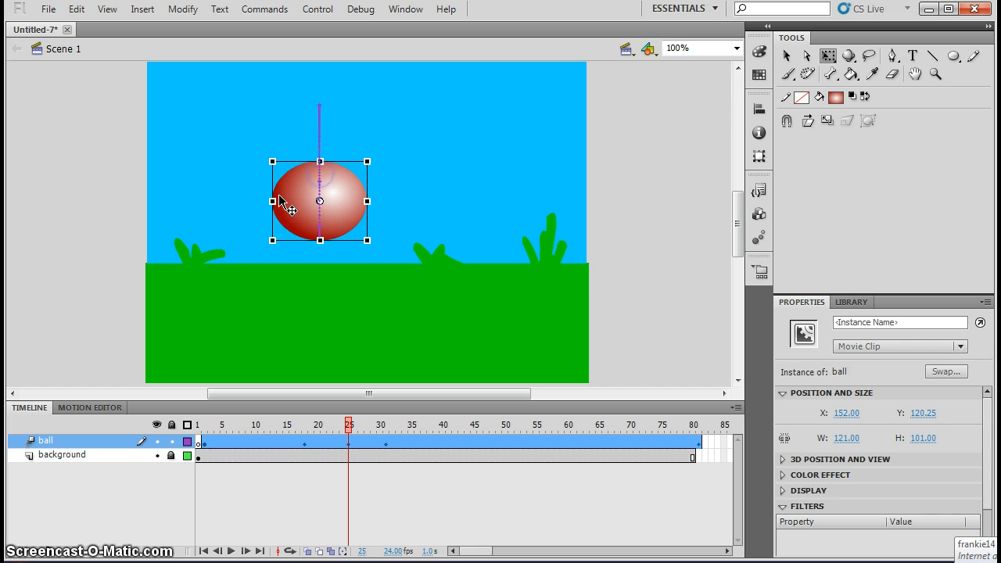
left_click_drag(272, 201, 331, 237)
key("ctrl+z")
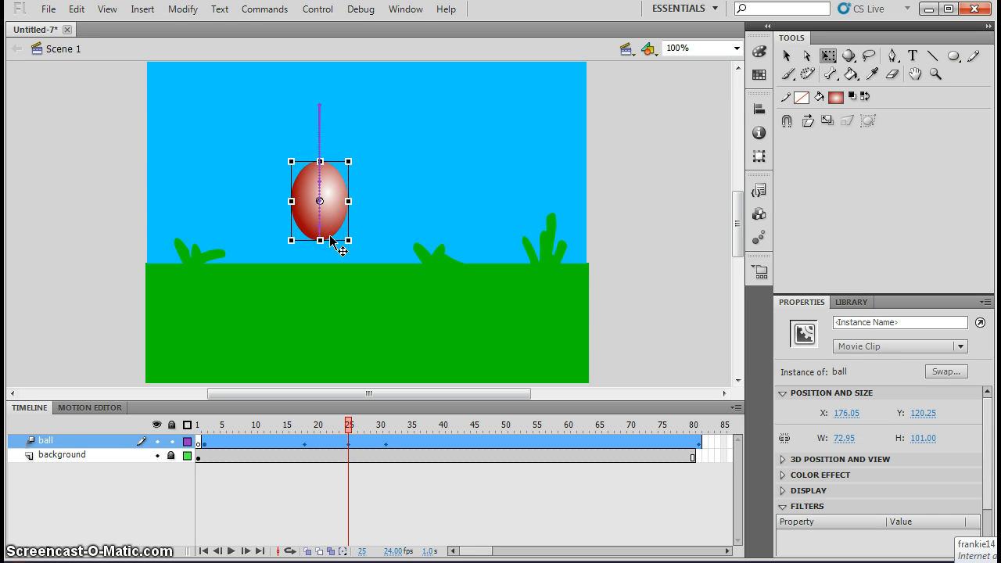
- Preview the squash and stretch as a test movie, checking the ball's shape at several frames between about 11 and 47
key("ctrl+Return")
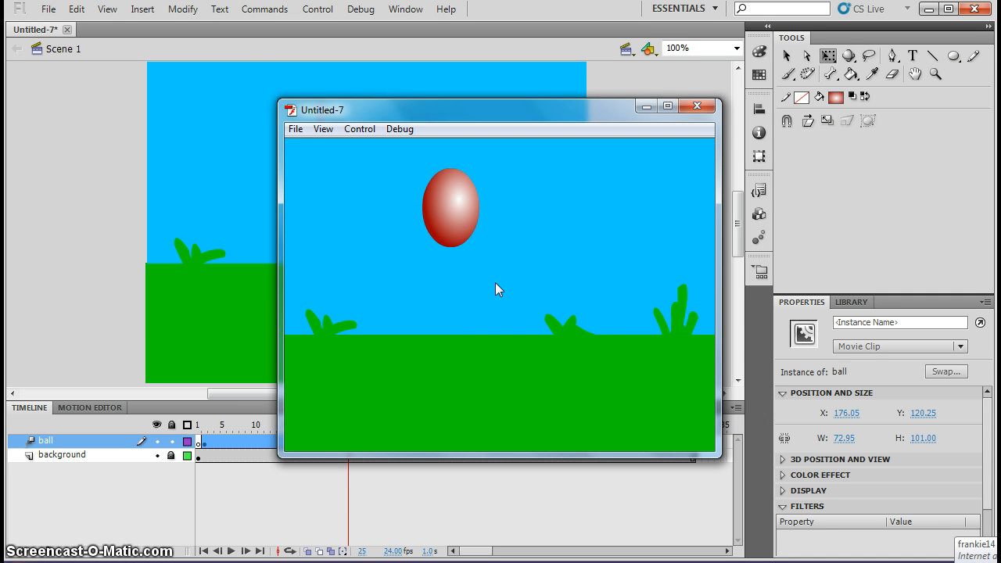
left_click(697, 105)
left_click(488, 440)
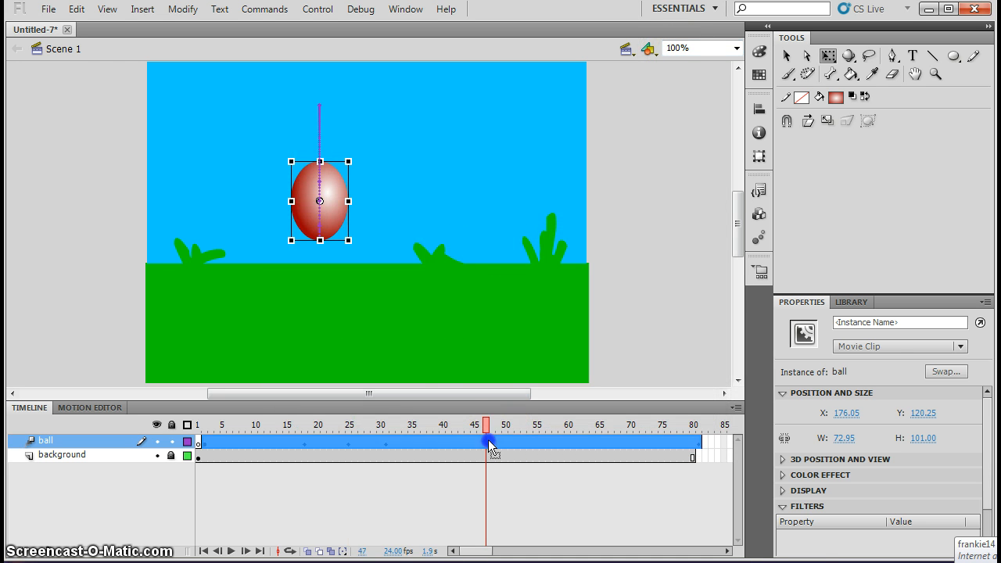
left_click(375, 444)
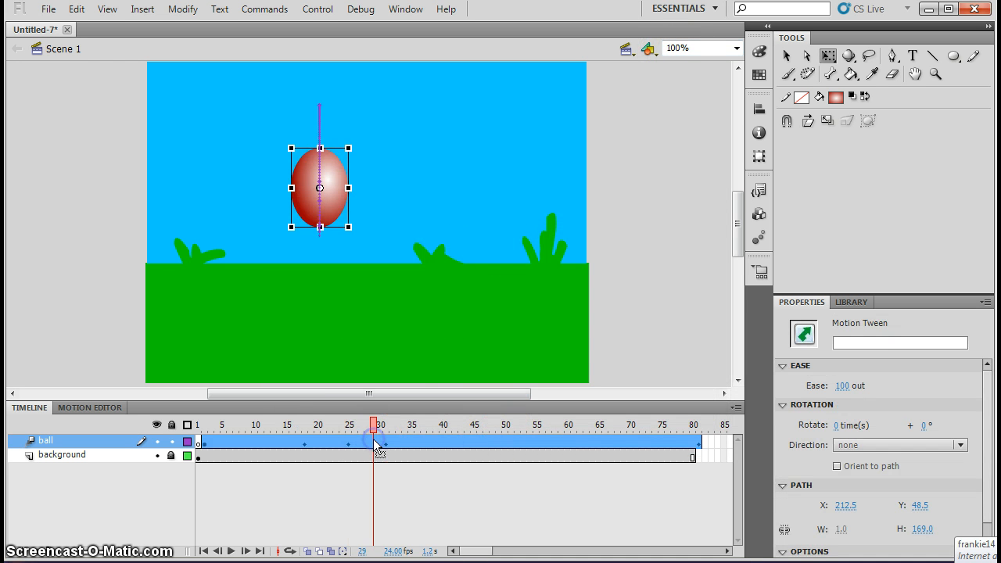
left_click(336, 439)
left_click(258, 440)
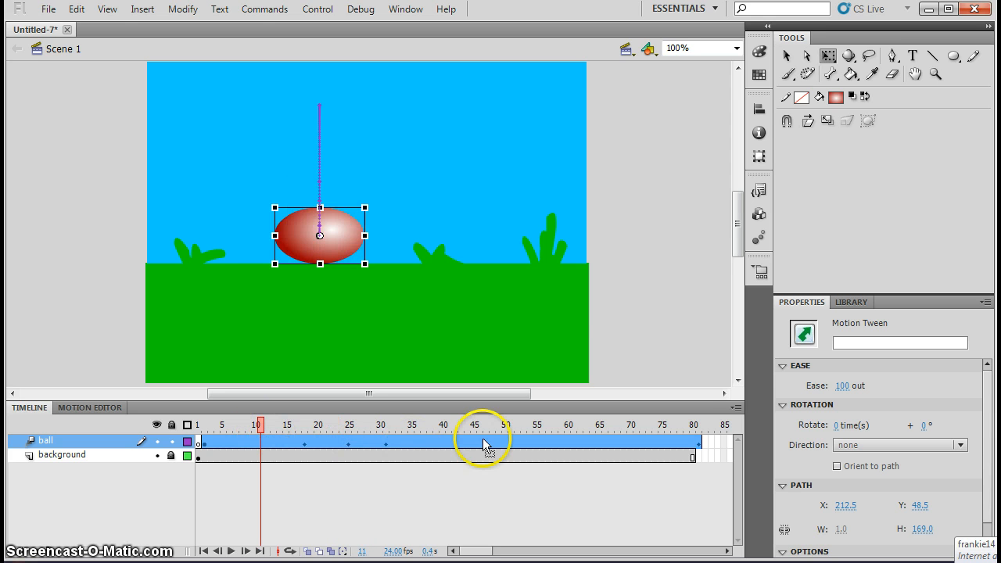
key("ctrl+Return")
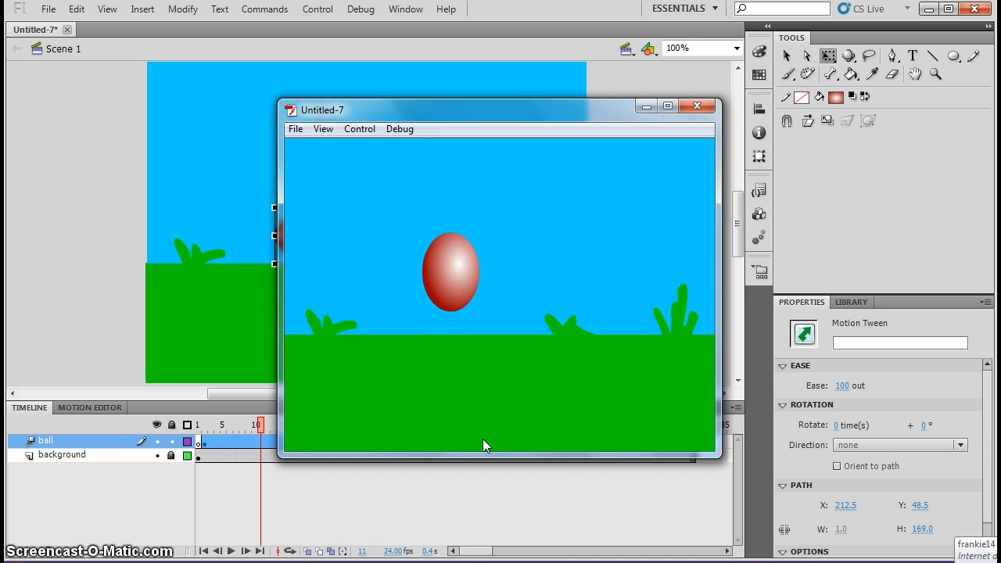
left_click(710, 107)
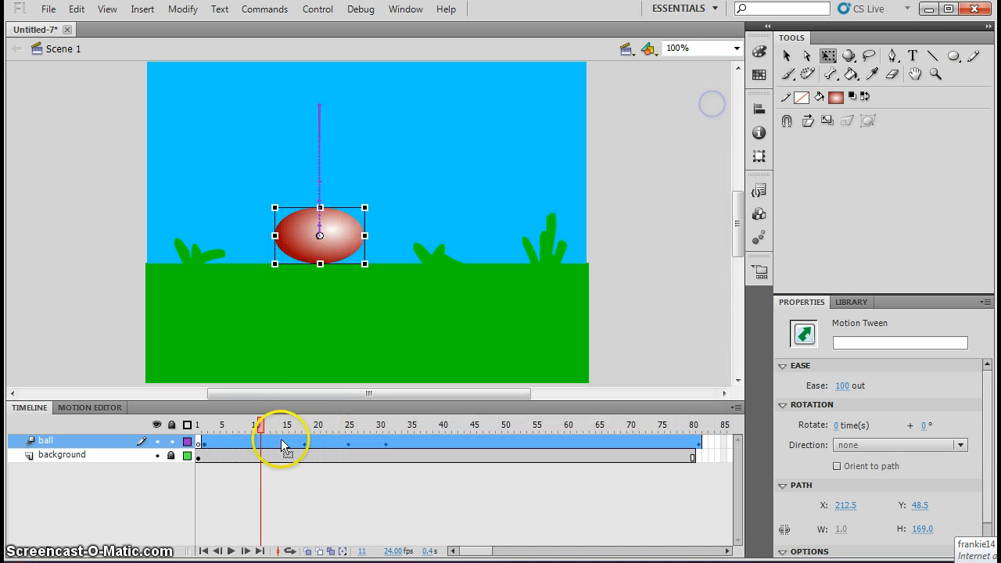
- Set the ball motion tween's ease to 0 from frame 20
left_click(317, 445)
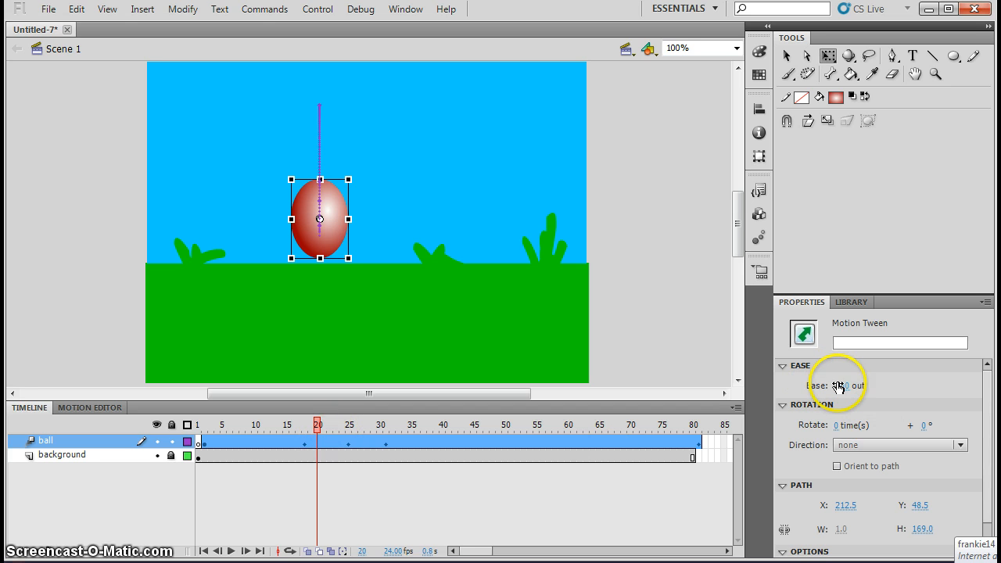
type("0")
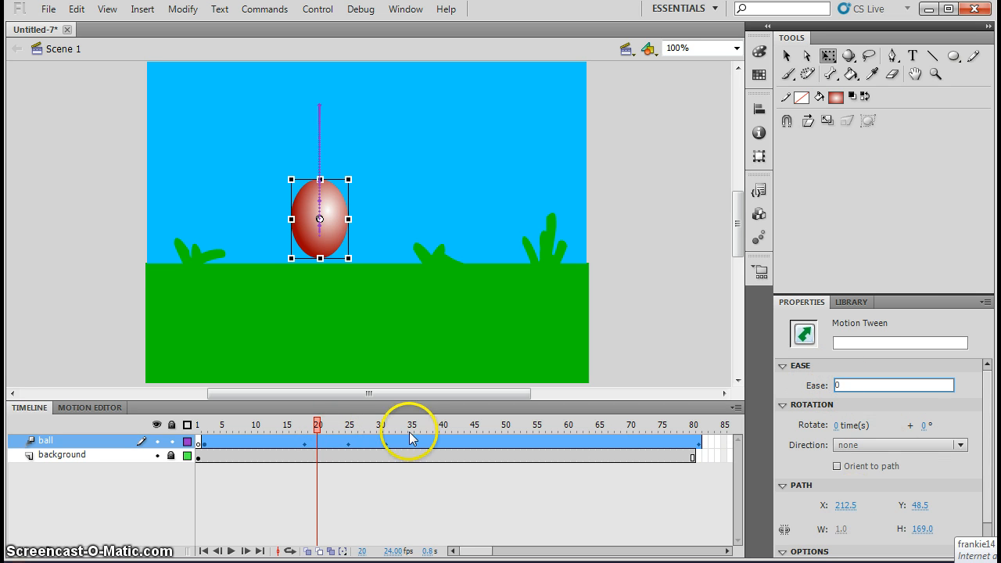
left_click(371, 445)
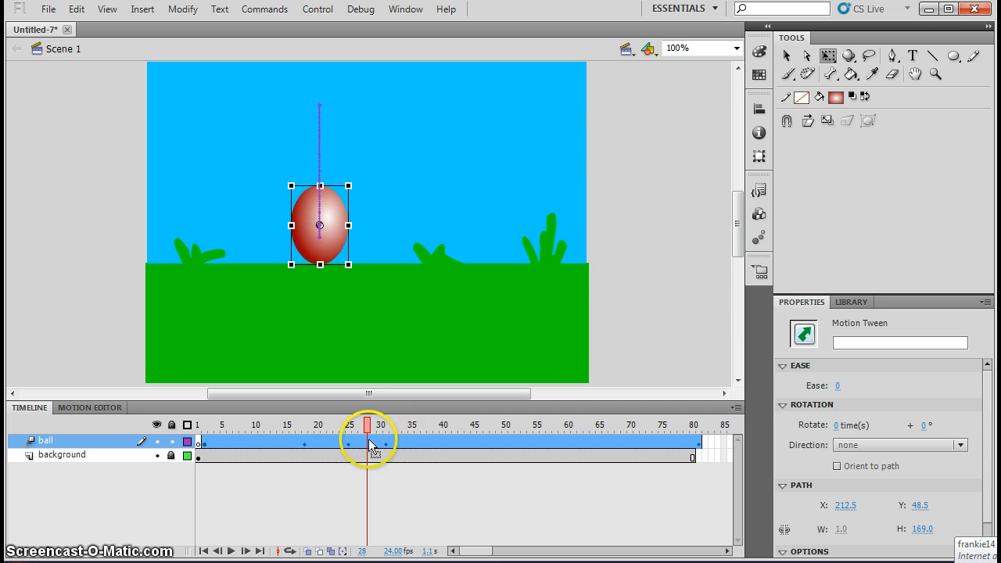
- Examine the ball's shape at frames along the tween without easing, and preview it as a test movie
left_click(311, 439)
left_click(371, 441)
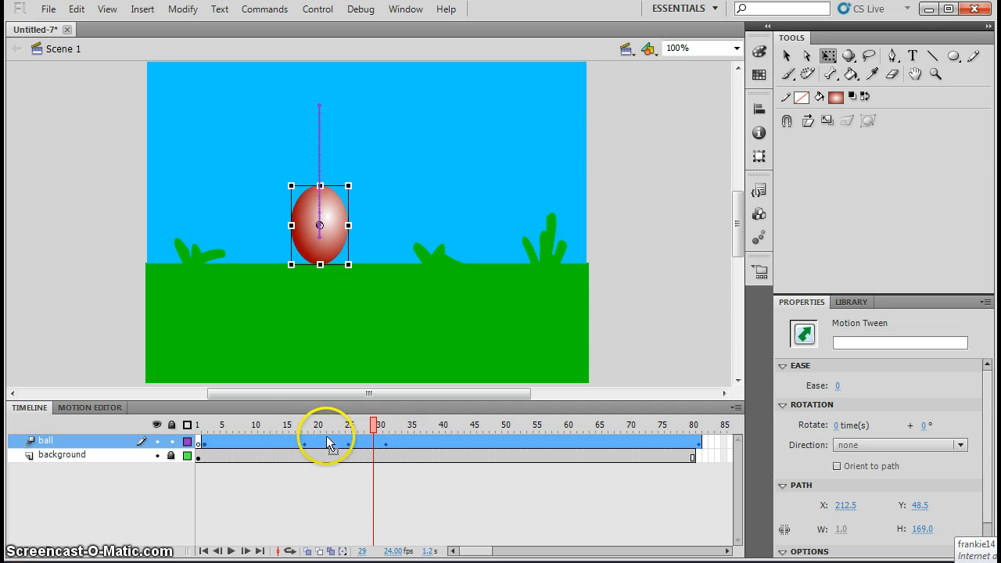
left_click(292, 441)
left_click(315, 444)
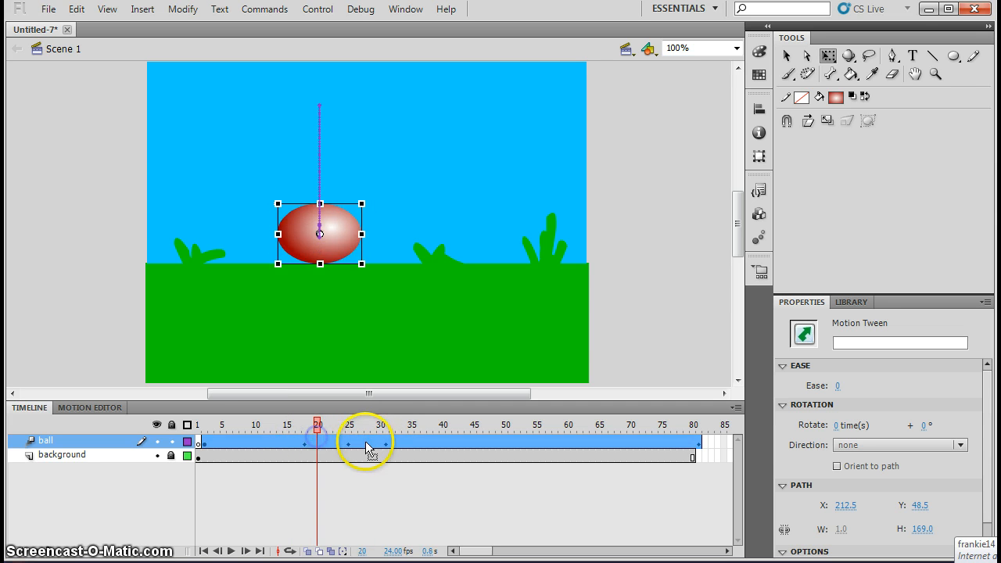
left_click(368, 445)
left_click(440, 444)
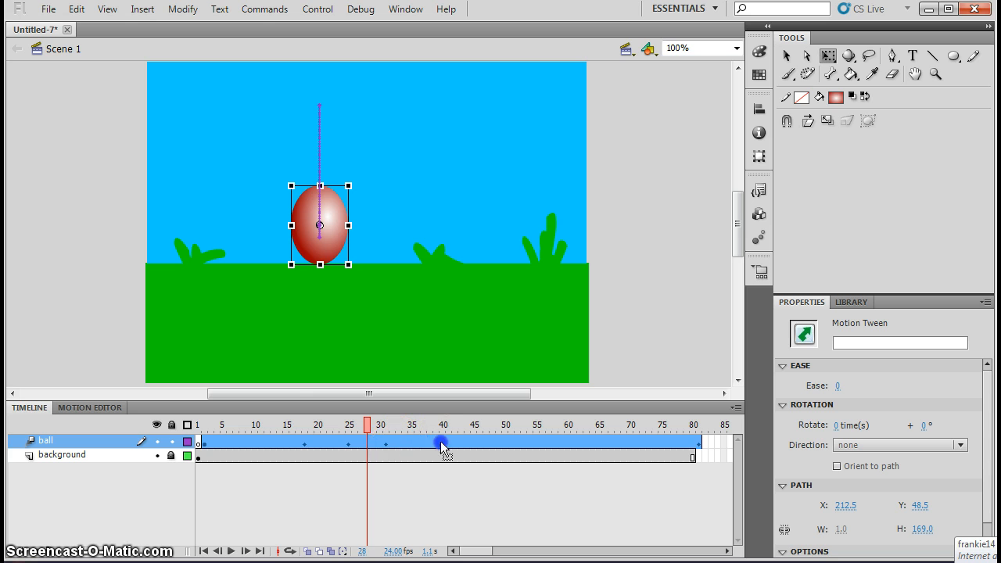
left_click(256, 444)
key("ctrl+Return")
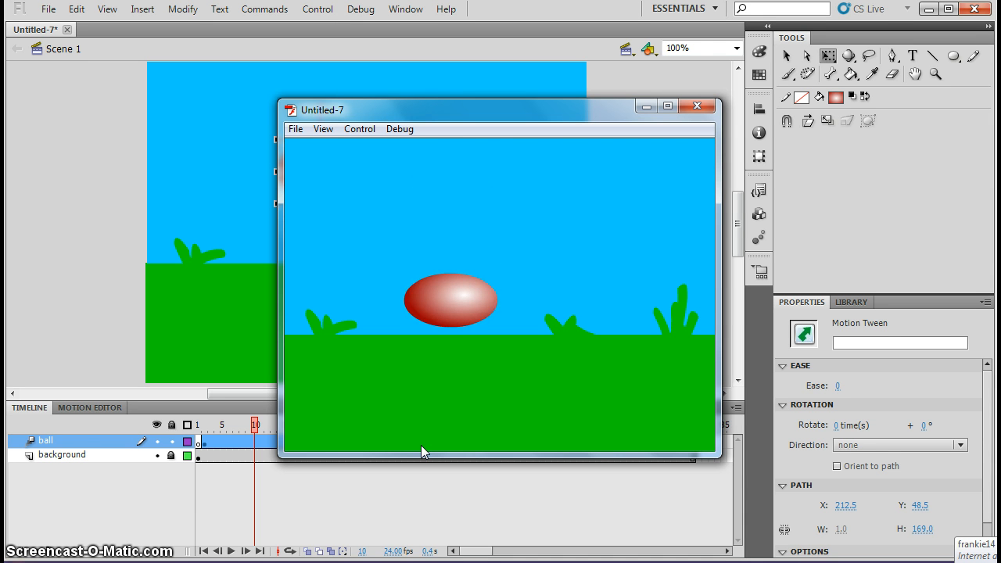
left_click(698, 108)
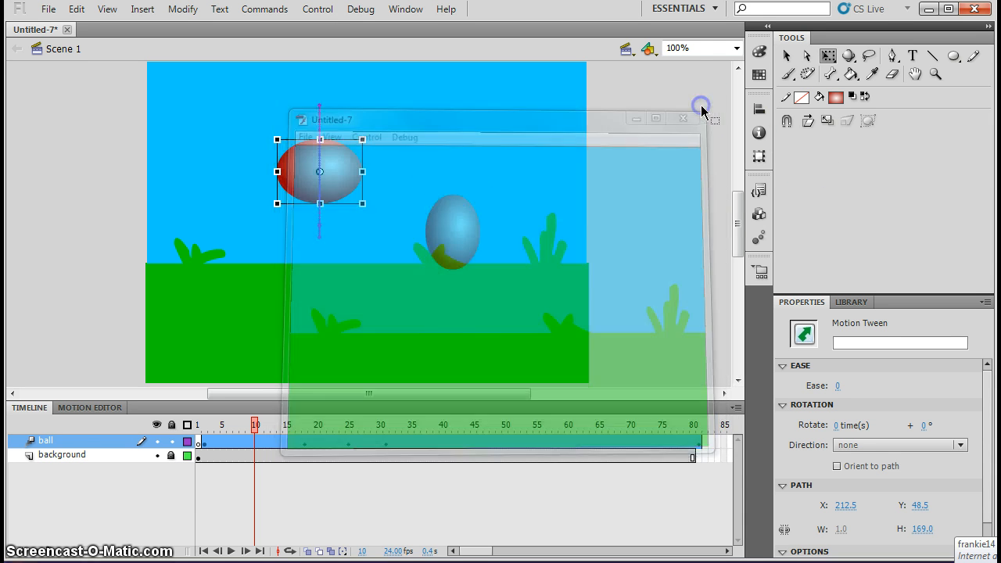